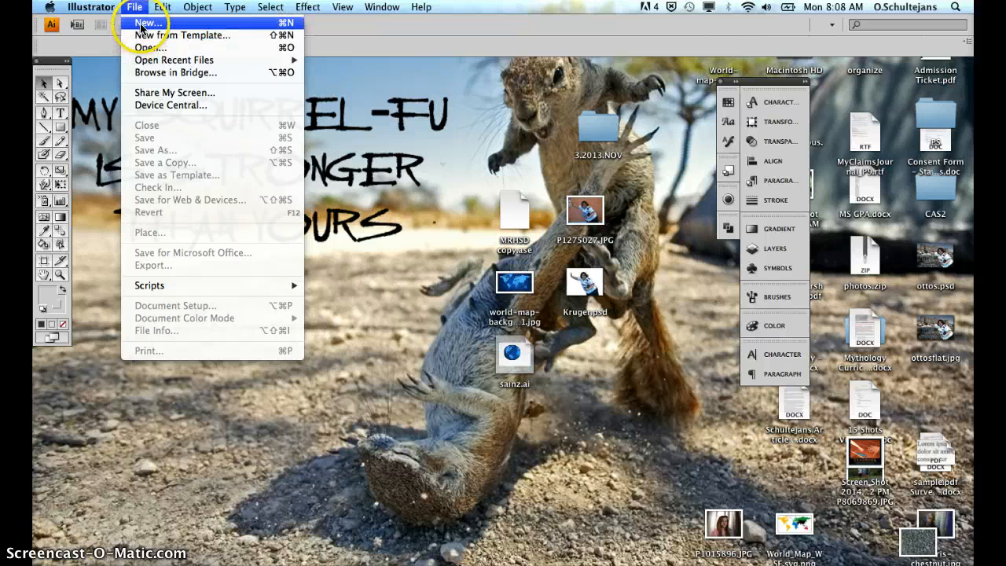
Step: Create a new document 10 in wide and 8 in high with landscape orientation
click(141, 23)
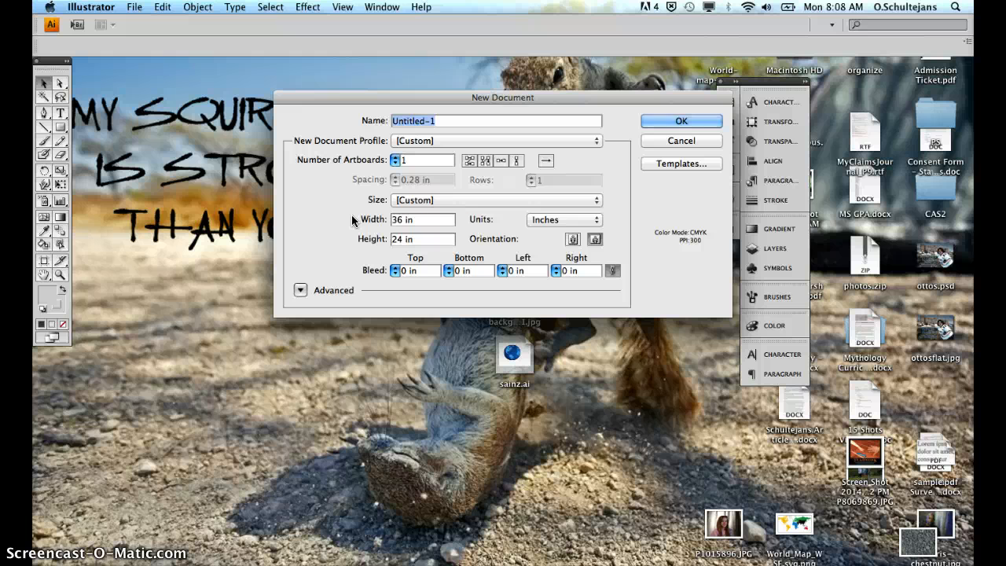
drag(416, 218, 367, 219)
click(417, 224)
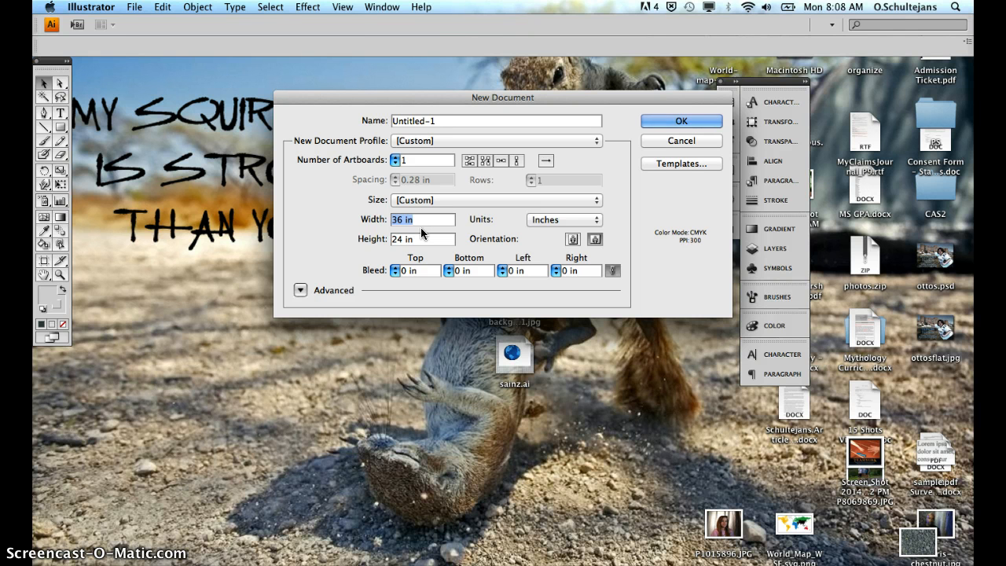
text(10)
key(Tab)
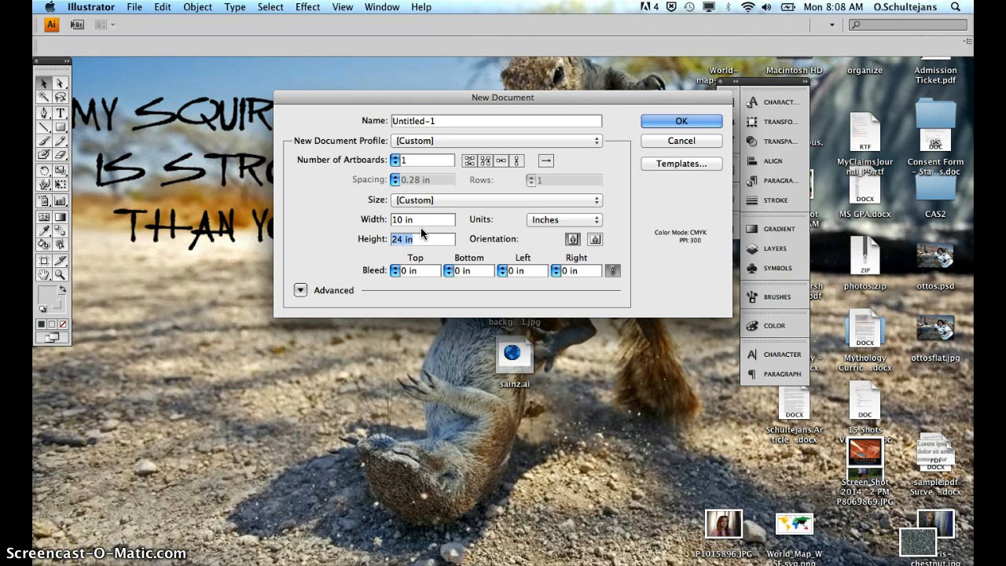
text(8)
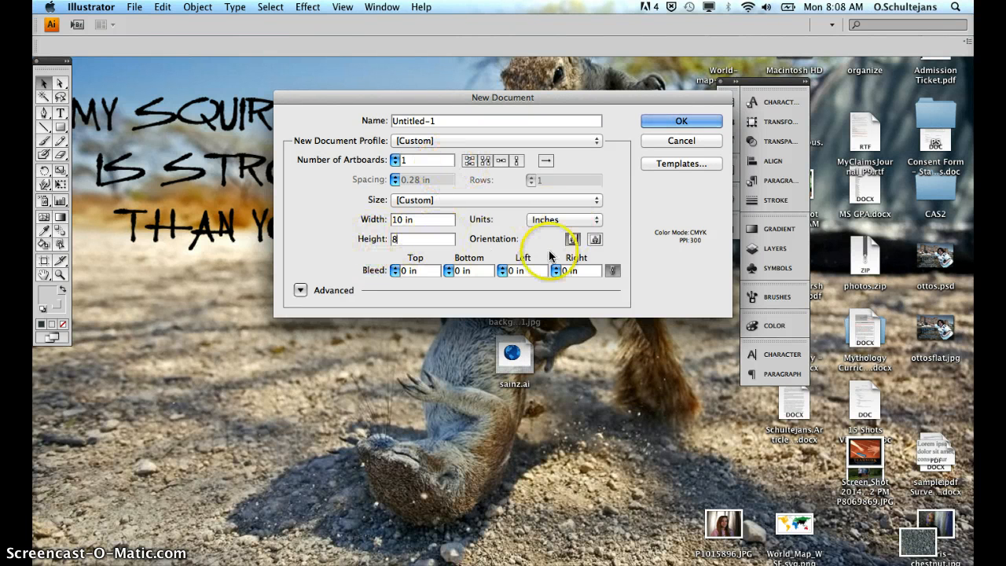
click(594, 240)
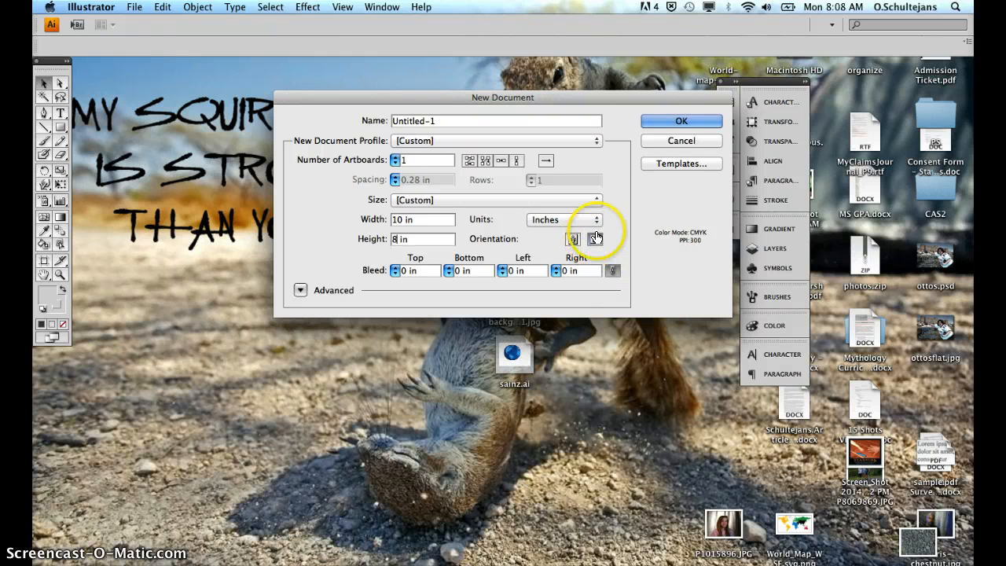
click(676, 120)
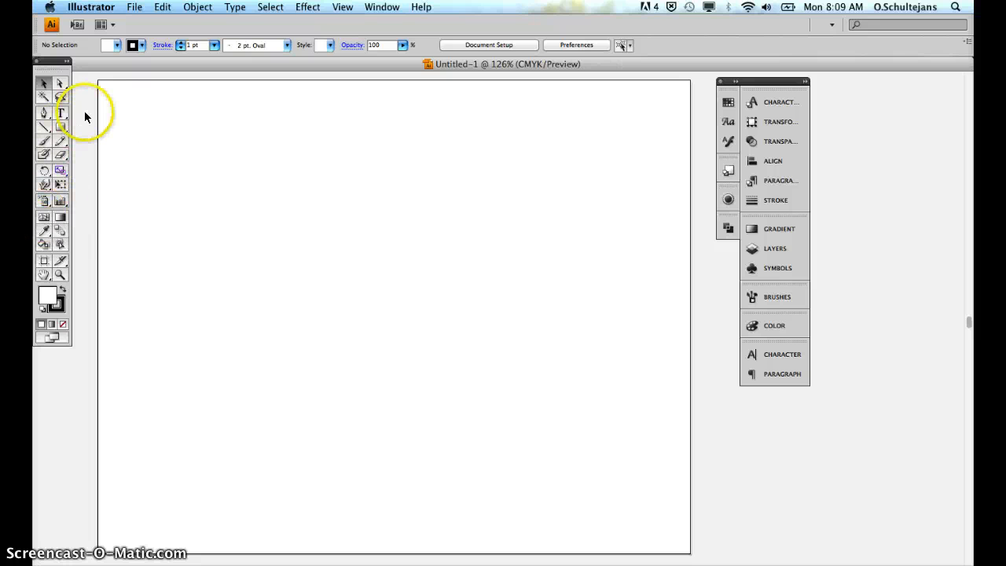
Step: Draw a rectangle and stretch it to cover the whole 10 by 8 in artboard
click(61, 129)
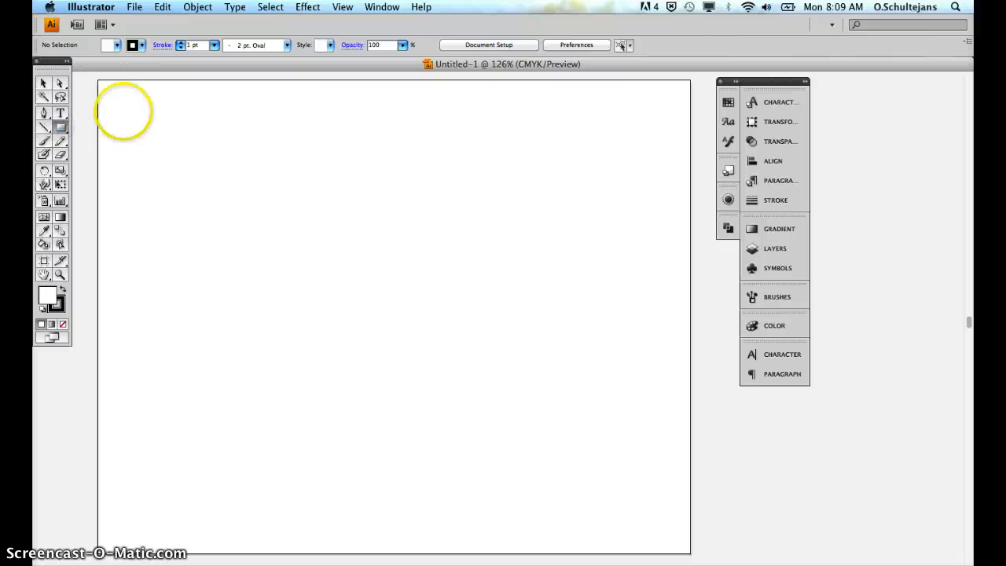
drag(97, 222, 690, 553)
click(43, 87)
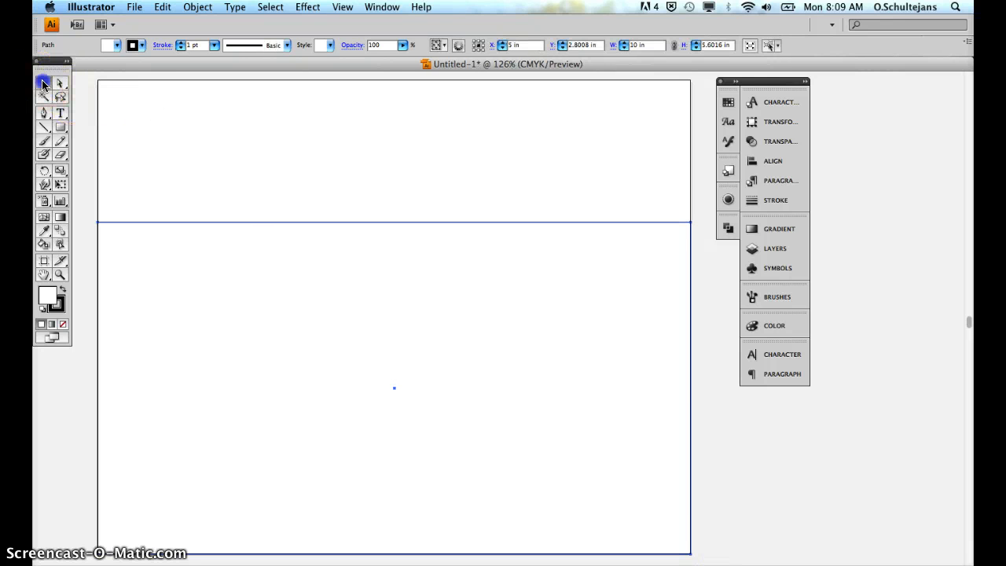
drag(394, 221, 396, 81)
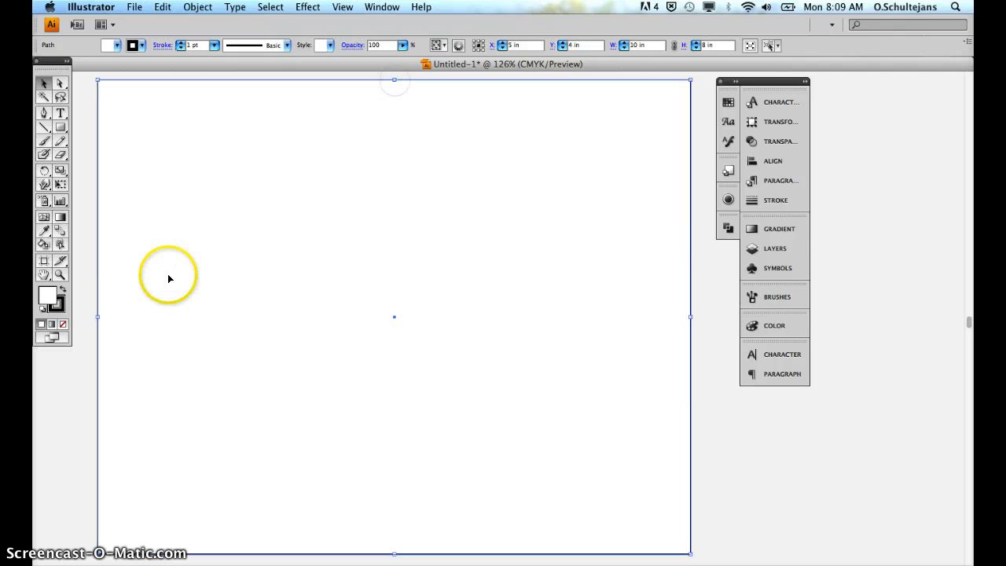
Step: Fill the rectangle with a linear gradient from white to blue, using a blue swatch for the dark end stop
click(52, 324)
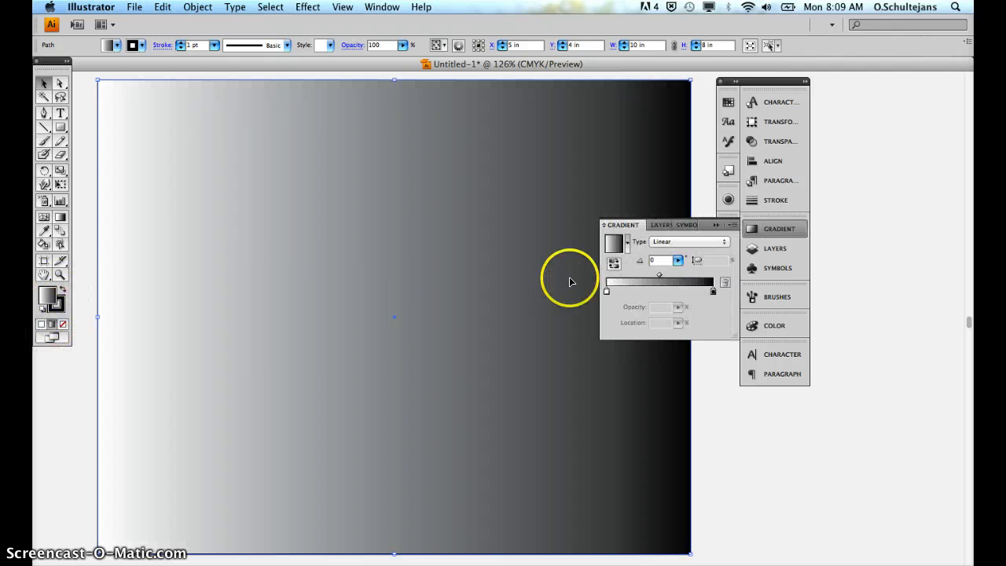
click(723, 107)
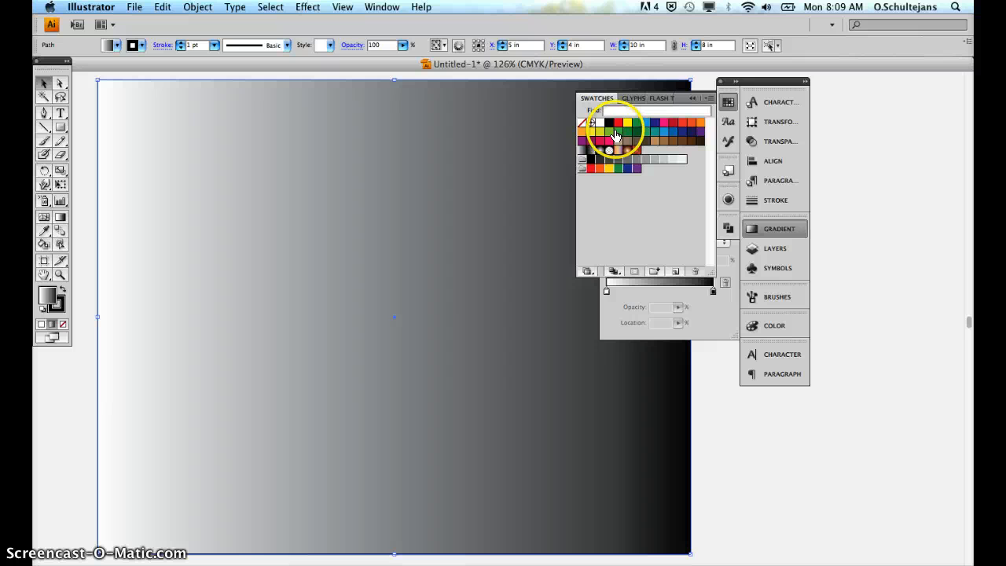
click(615, 133)
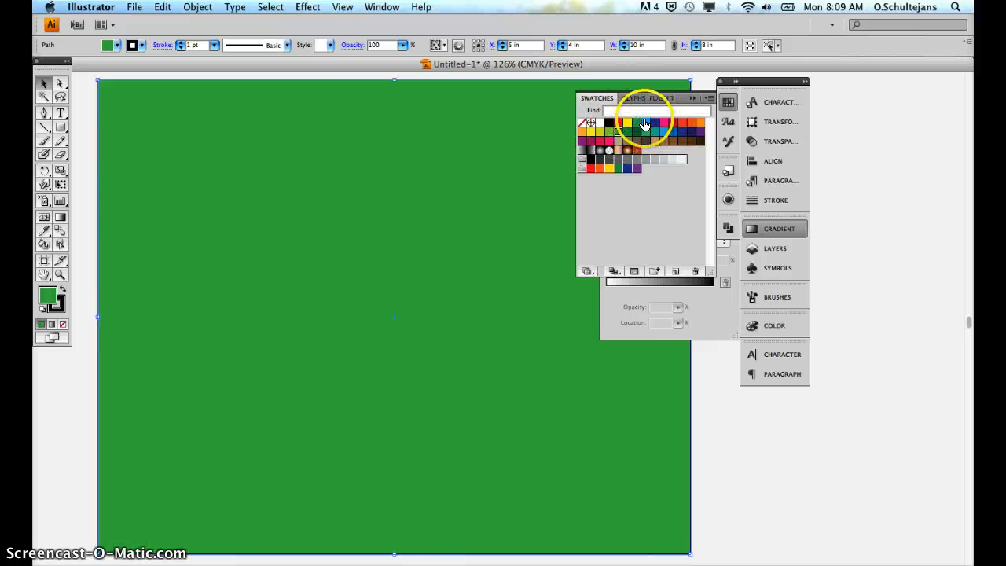
click(673, 131)
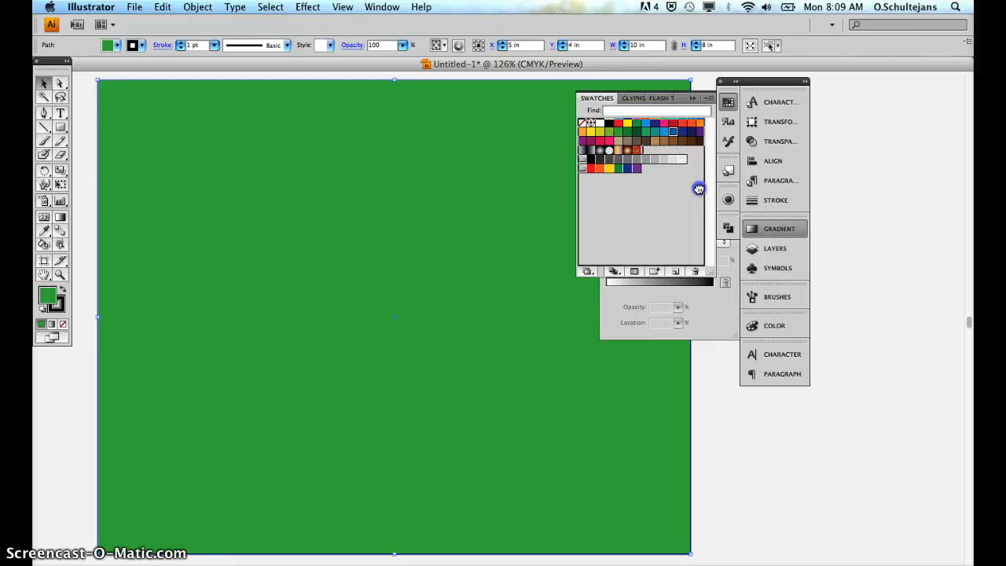
click(710, 292)
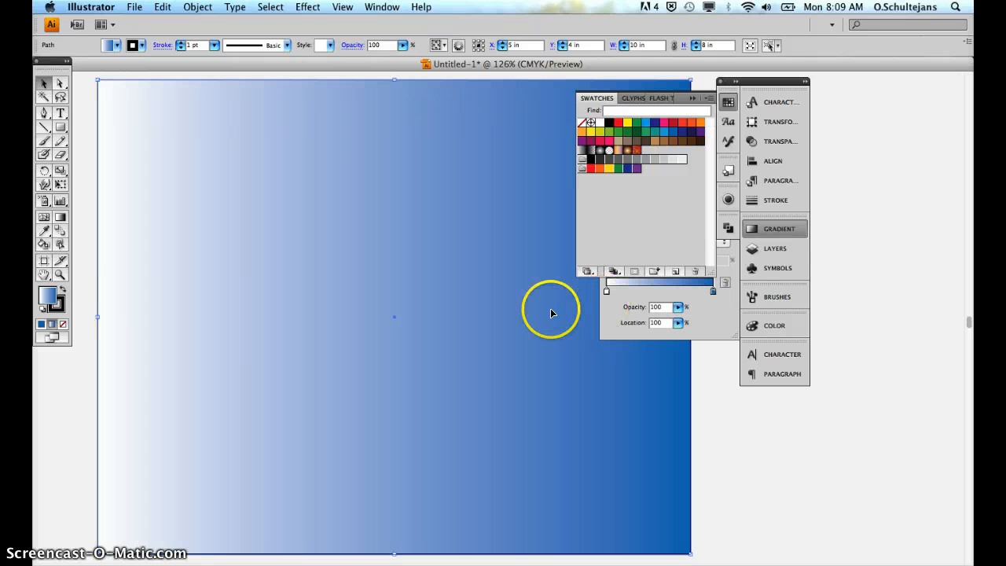
Step: Redirect the rectangle's gradient with the Gradient tool so it runs vertically from white at the top to blue at the bottom
click(61, 216)
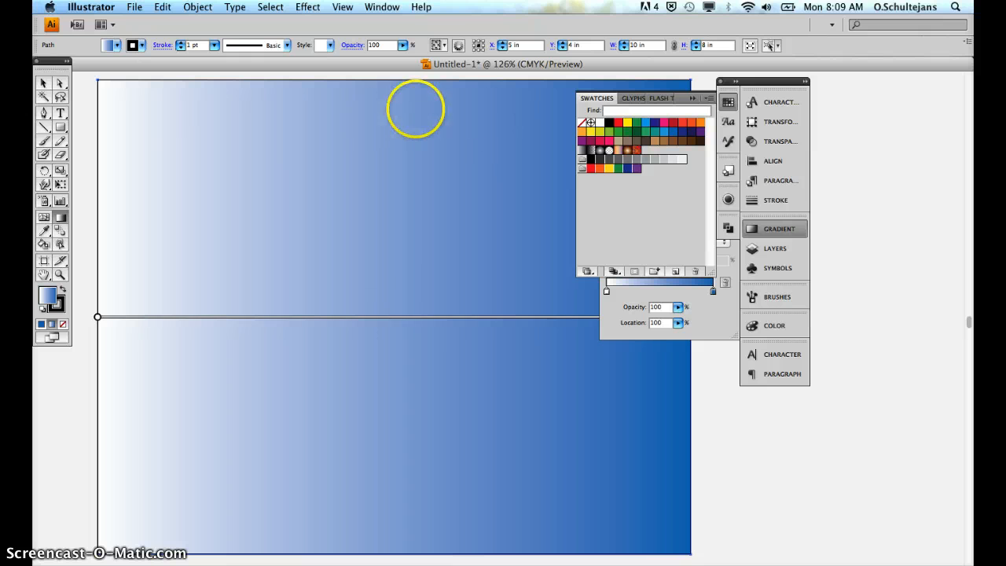
drag(397, 90, 391, 486)
drag(394, 436, 394, 437)
scroll(408, 330, up, 5)
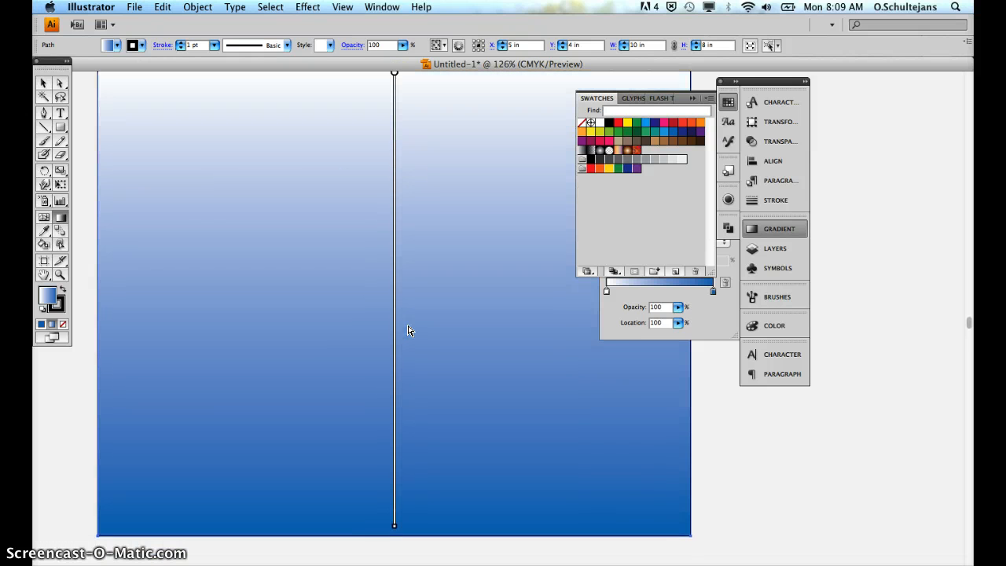
Step: Shorten the gradient rectangle from its top edge to about 3.2 in high, keeping it selected along the artboard's lower edge
click(44, 83)
click(392, 163)
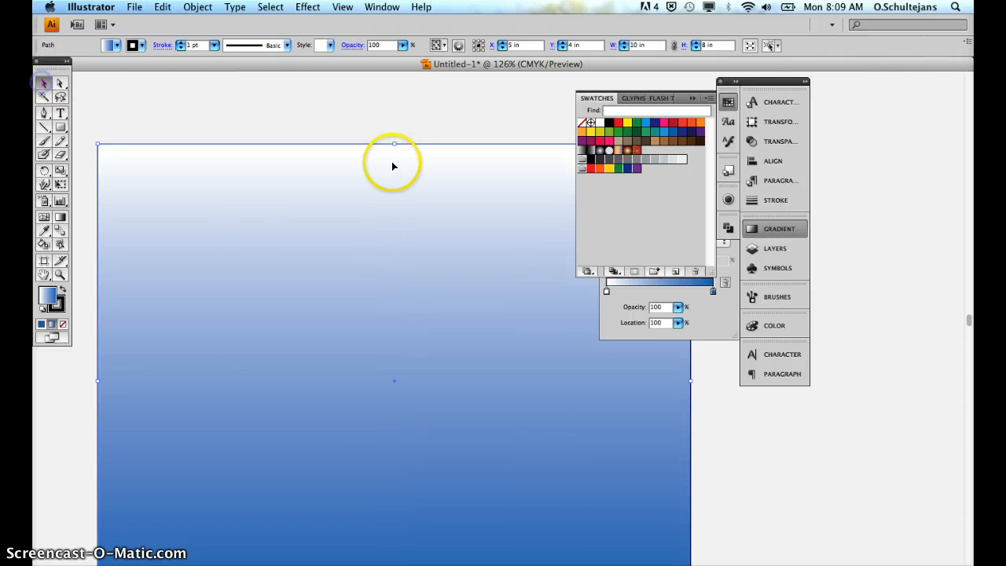
drag(391, 142, 401, 430)
scroll(434, 341, down, 4)
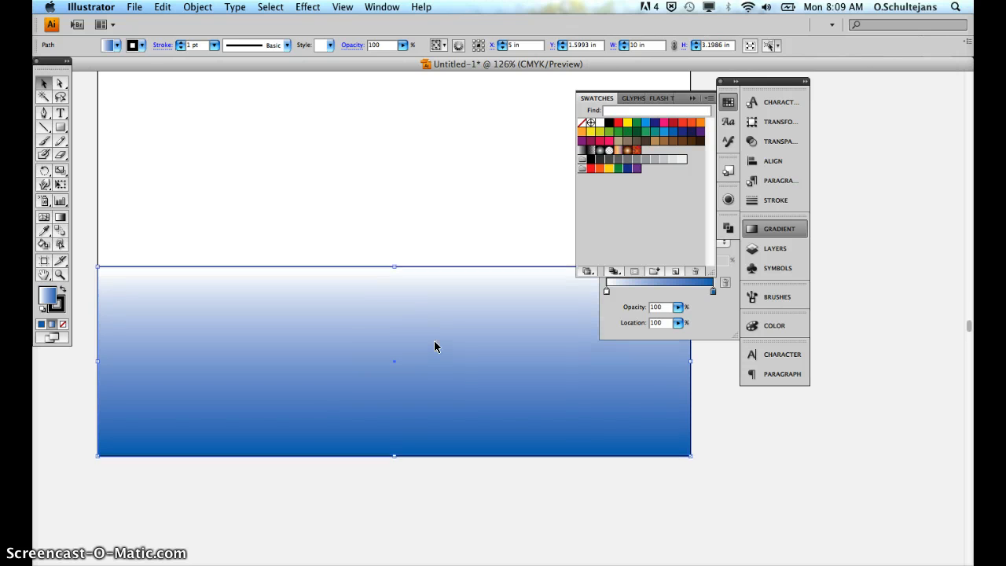
click(386, 257)
click(382, 353)
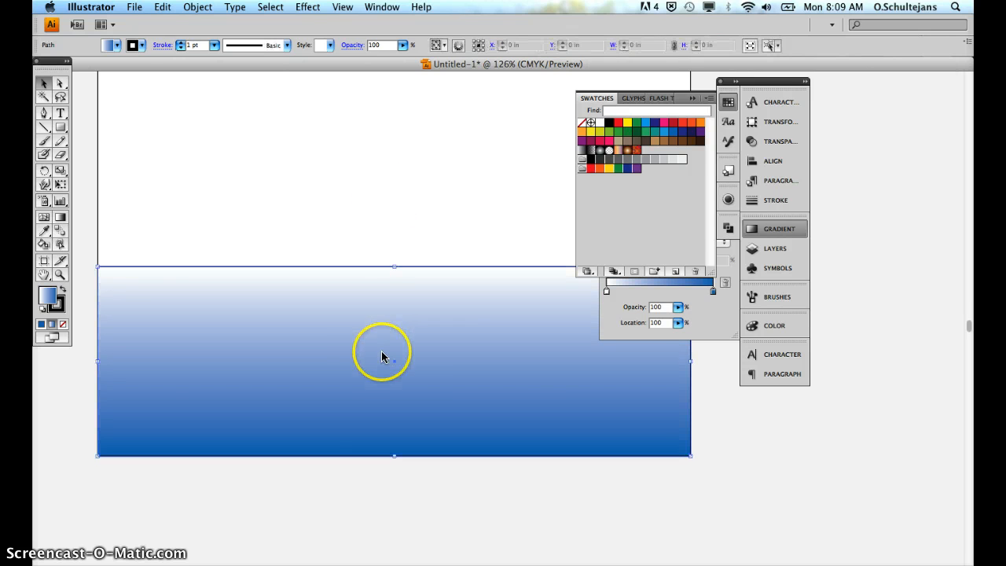
Step: Apply a Make with Warp envelope distortion to the rectangle with Flag style, horizontal, 50% bend and 49% horizontal distortion
click(198, 7)
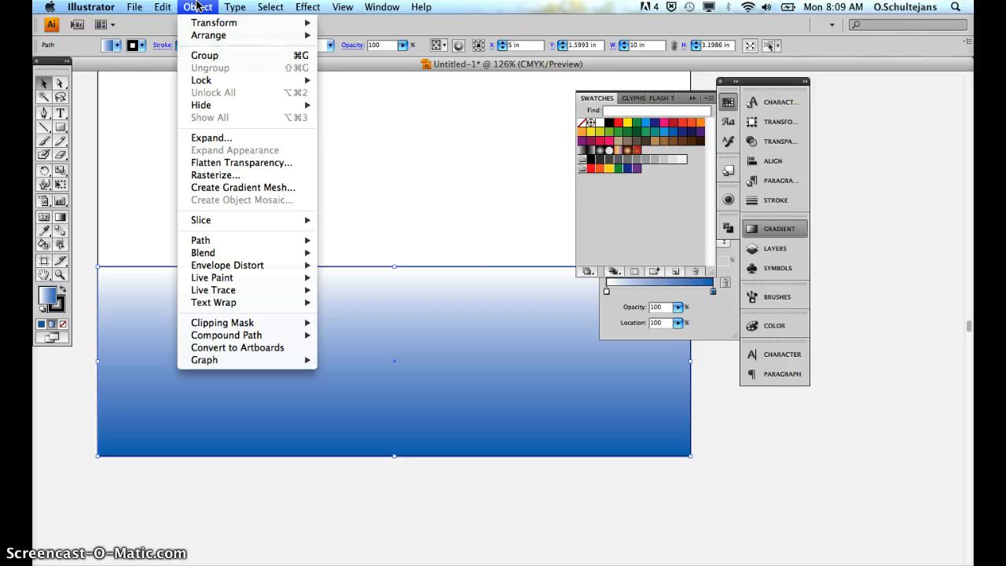
mouse_move(217, 267)
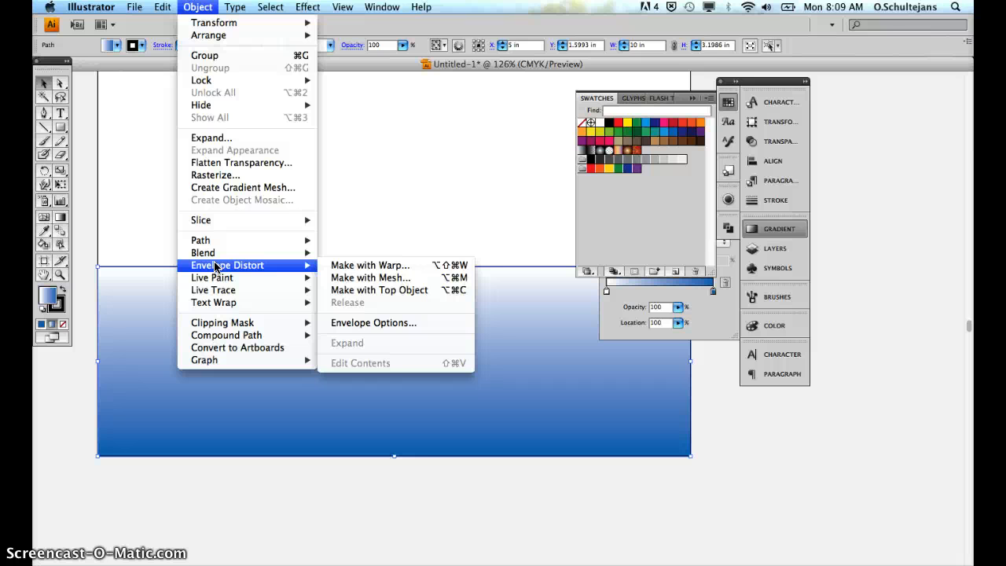
mouse_move(267, 26)
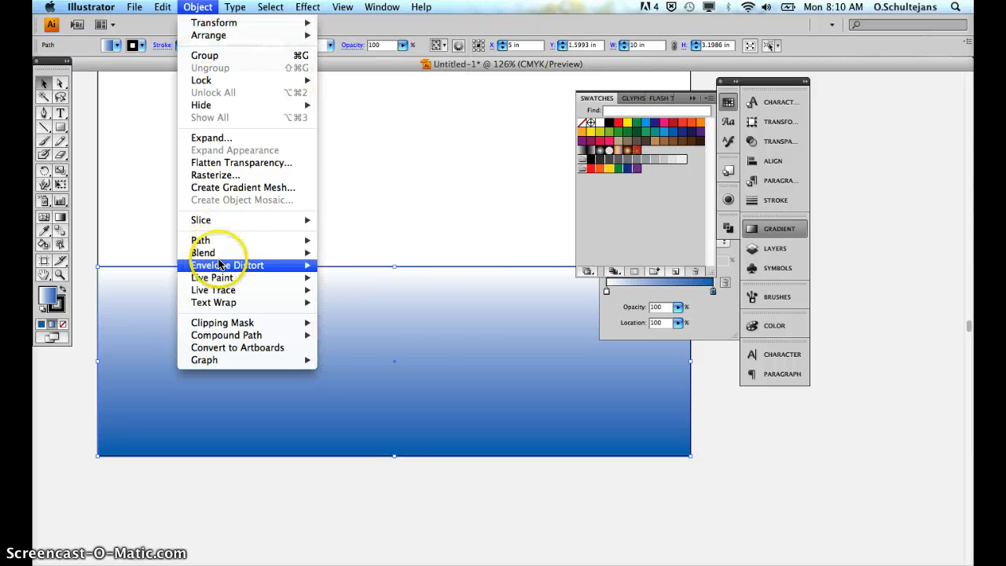
mouse_move(237, 281)
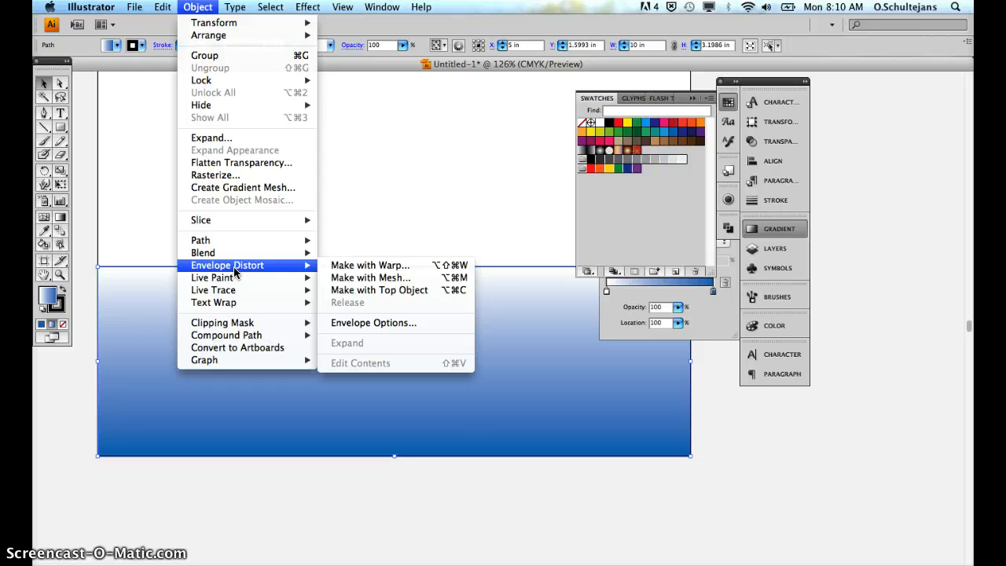
click(360, 268)
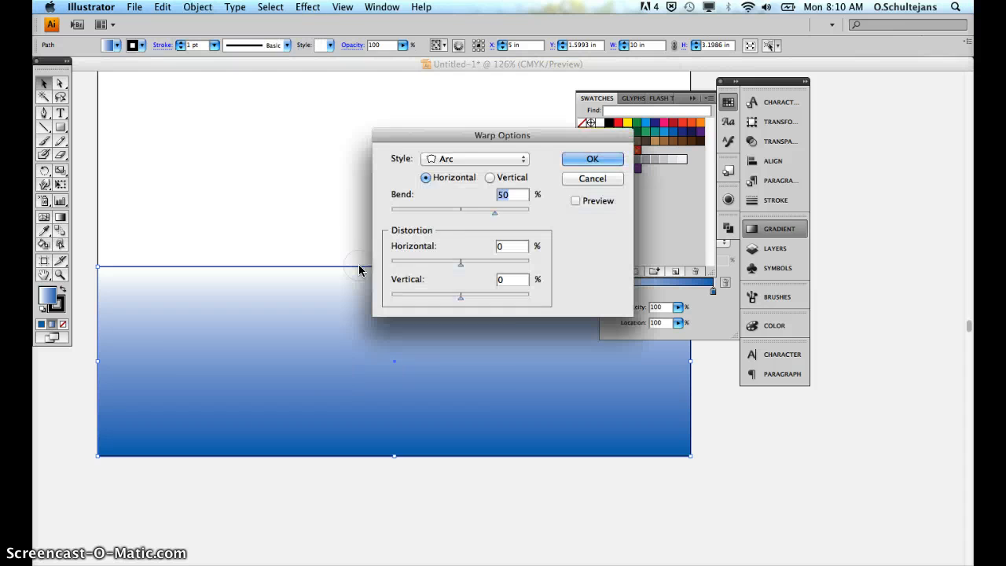
click(469, 160)
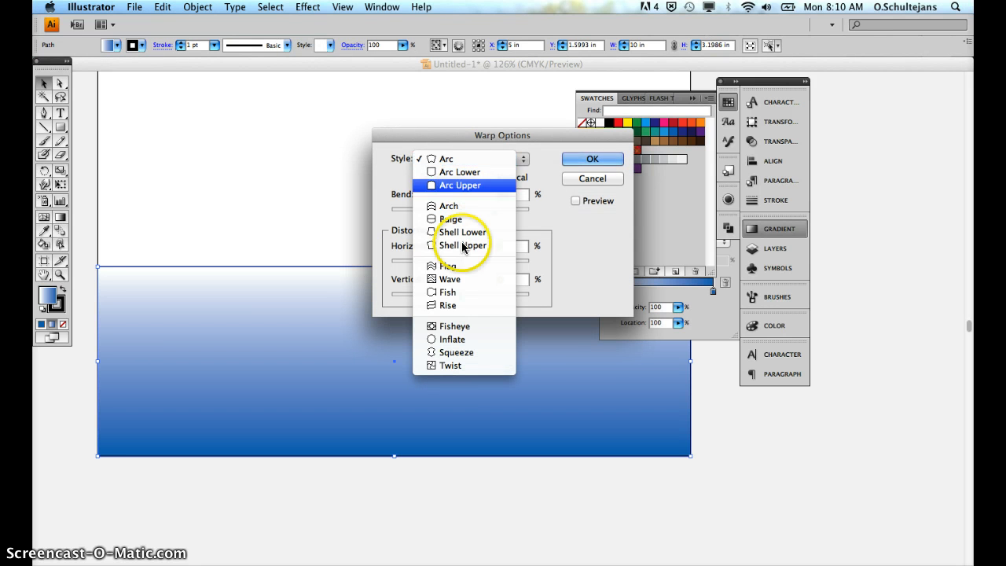
click(461, 266)
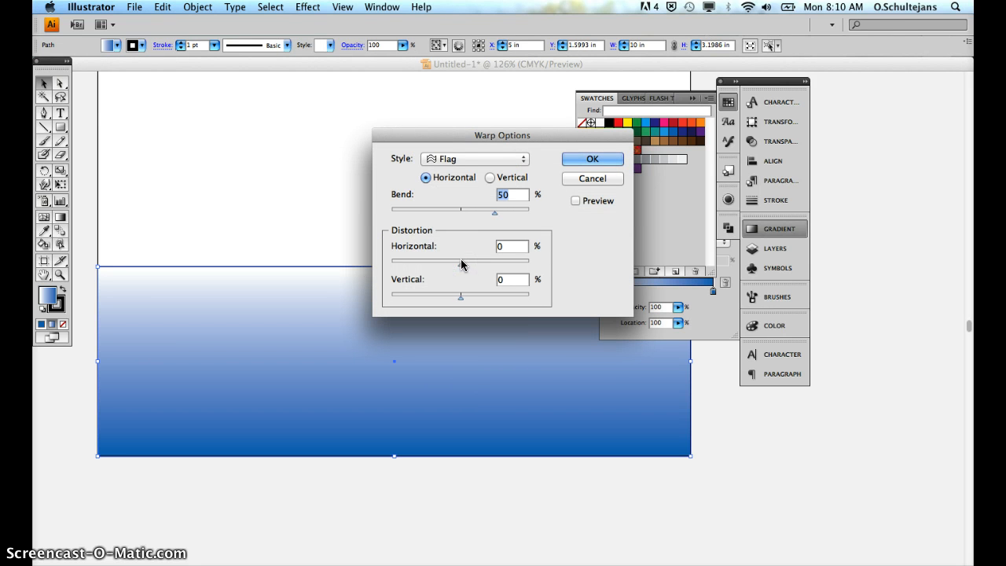
click(575, 200)
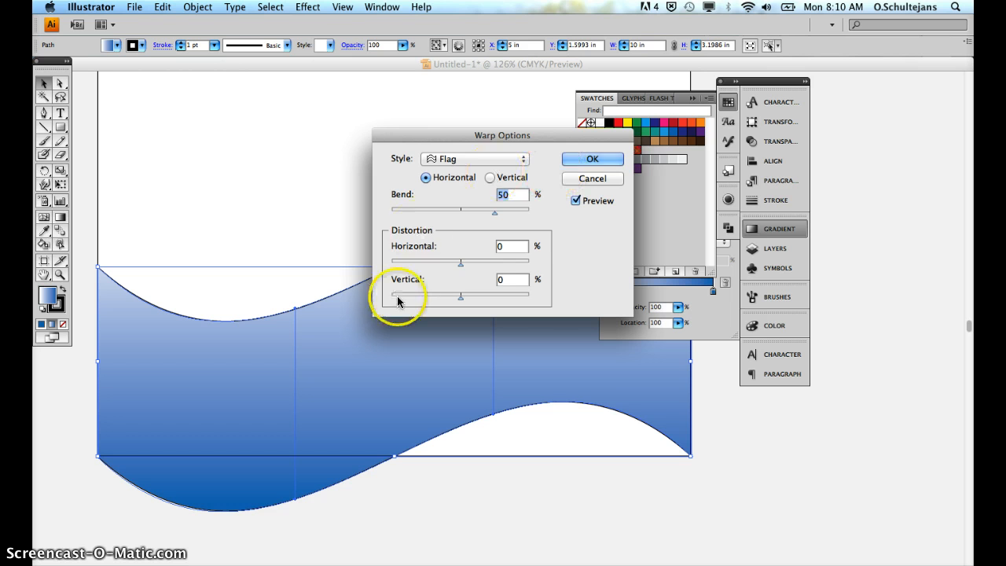
drag(460, 263, 493, 269)
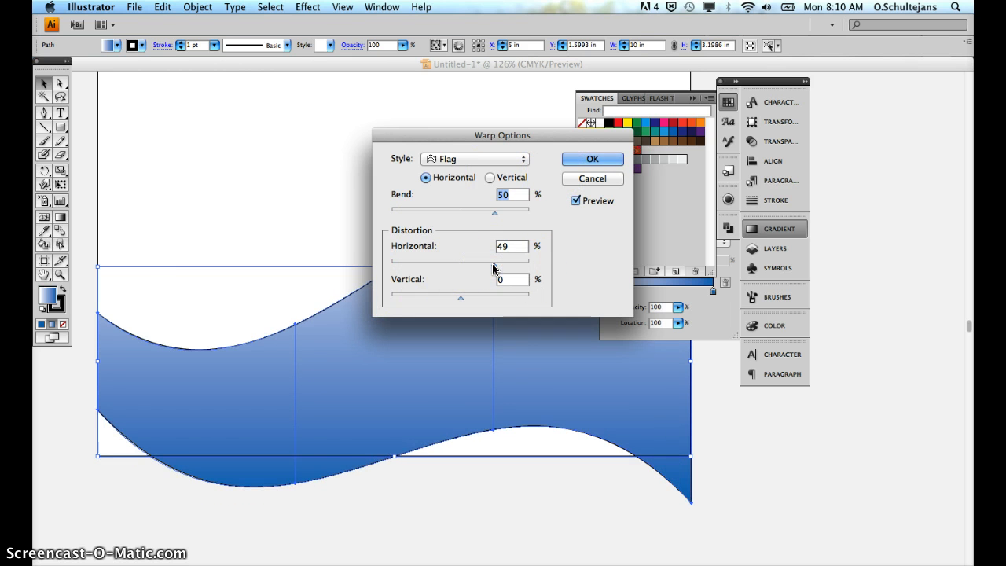
click(582, 158)
Step: Move the warped wave down past the artboard's lower edge and enlarge it to about 10.33 by 5.56 in
click(402, 358)
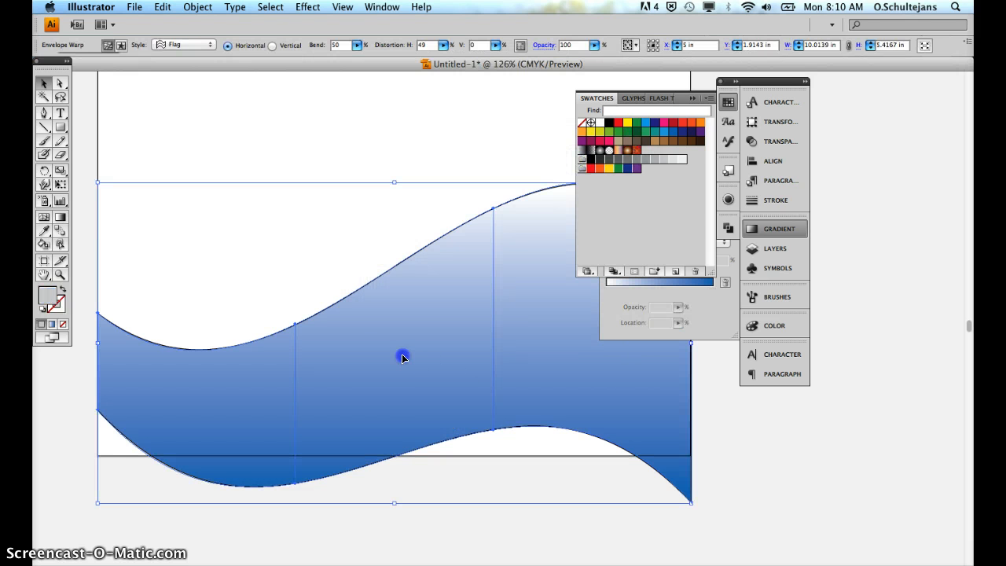
drag(403, 380, 402, 396)
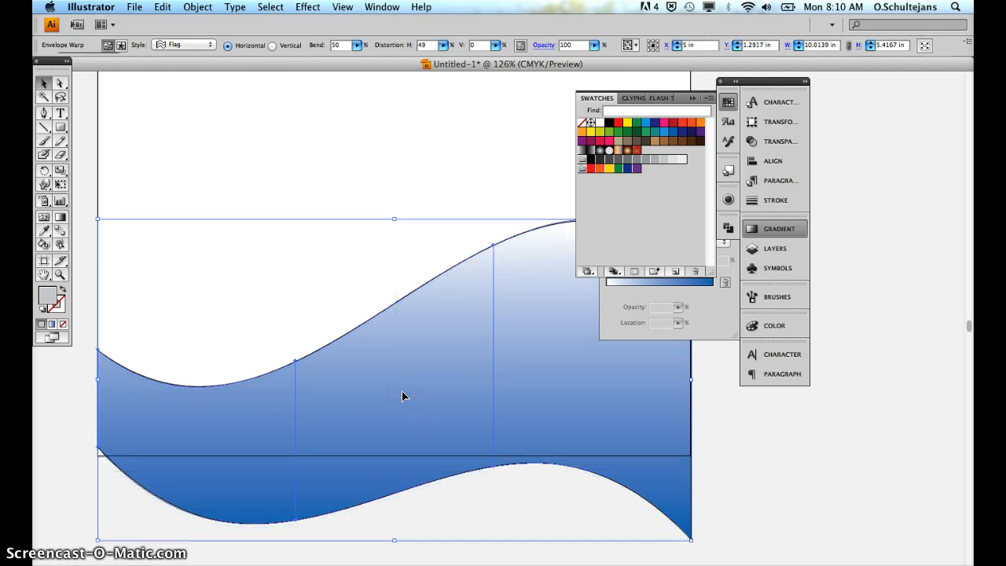
drag(98, 540, 77, 548)
Step: Duplicate the wave twice, stacking each copy above the previous one so the three waves overlap up the artboard
drag(428, 413, 482, 407)
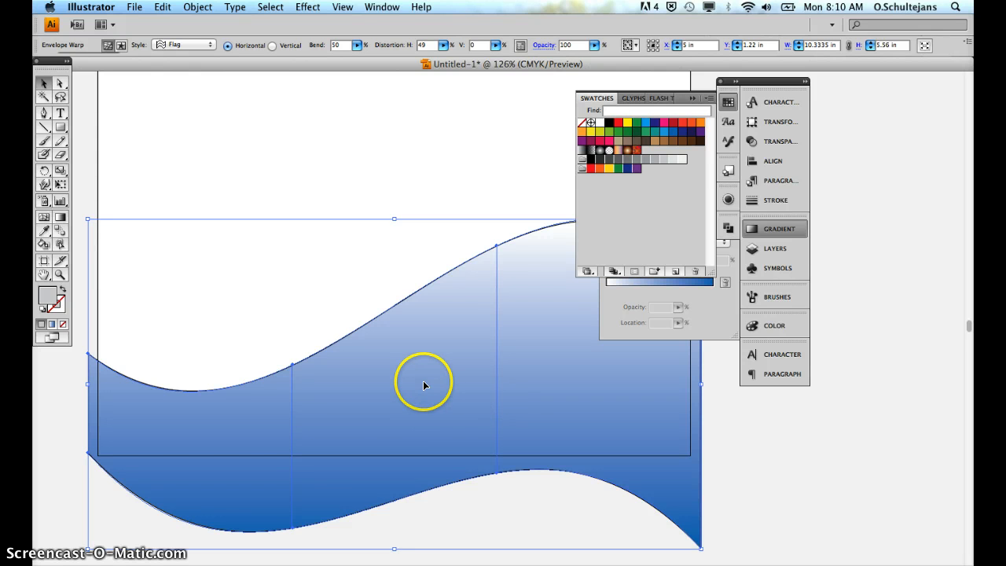
drag(417, 363, 410, 156)
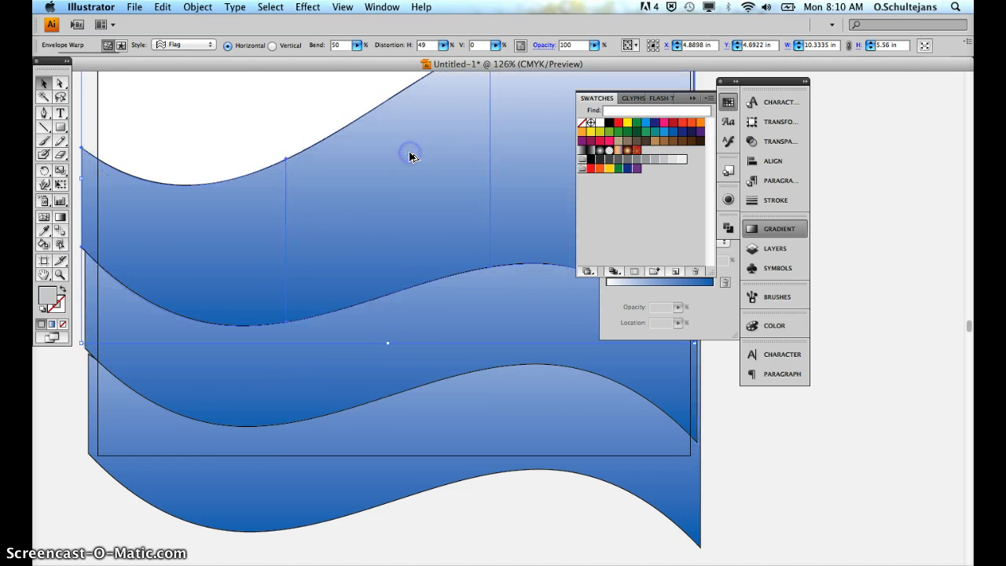
Step: Rotate the topmost wave copy by about half a turn so its wide end is on the left
scroll(422, 183, up, 3)
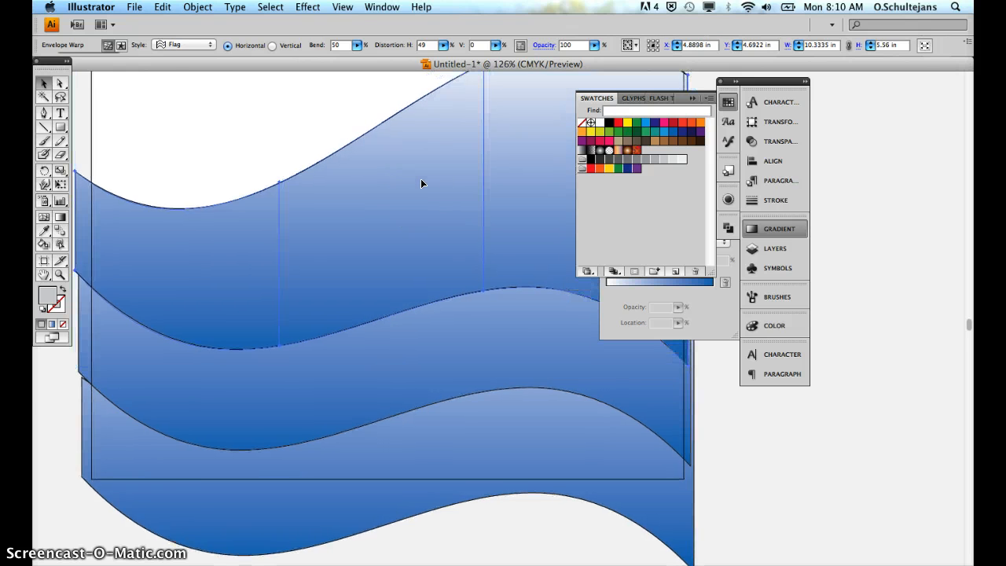
key(super+minus)
key(super+minus)
key(super+minus)
key(super+minus)
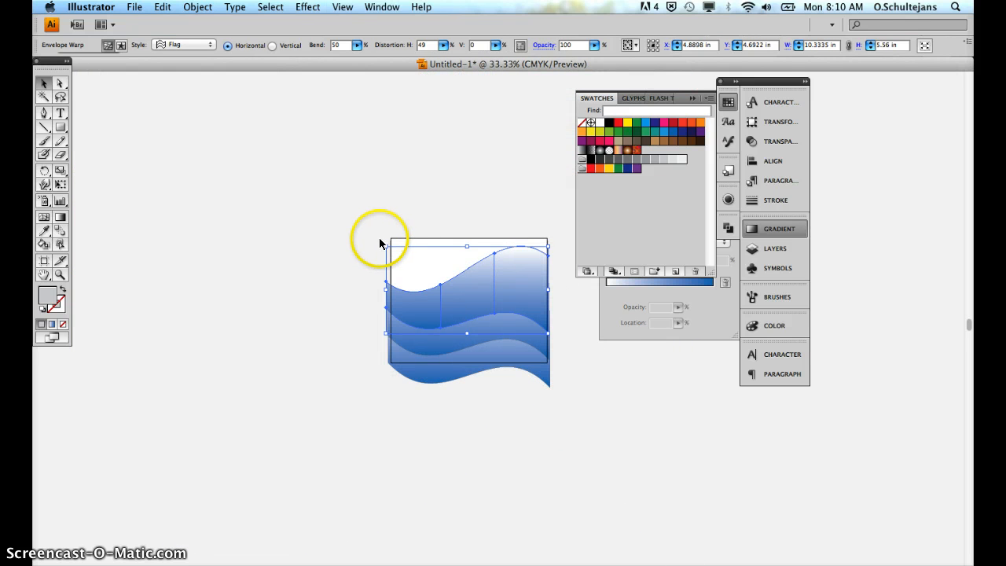
drag(381, 244, 569, 266)
drag(552, 309, 550, 310)
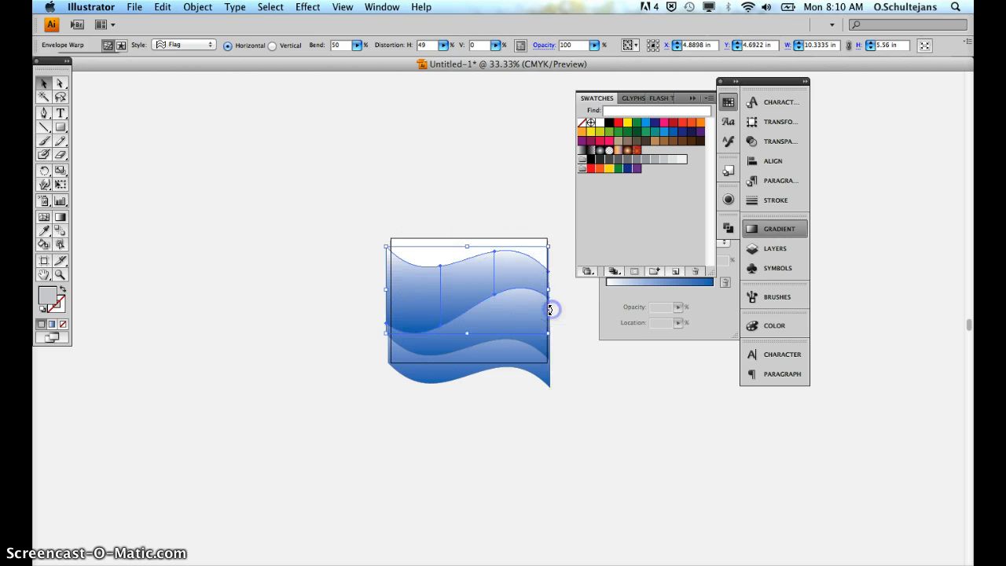
Step: Move the middle wave up past the artboard's upper edge and lower the rotated wave to X 5 in, Y about 3.57 in, overlapping the bottom wave
drag(458, 289, 462, 288)
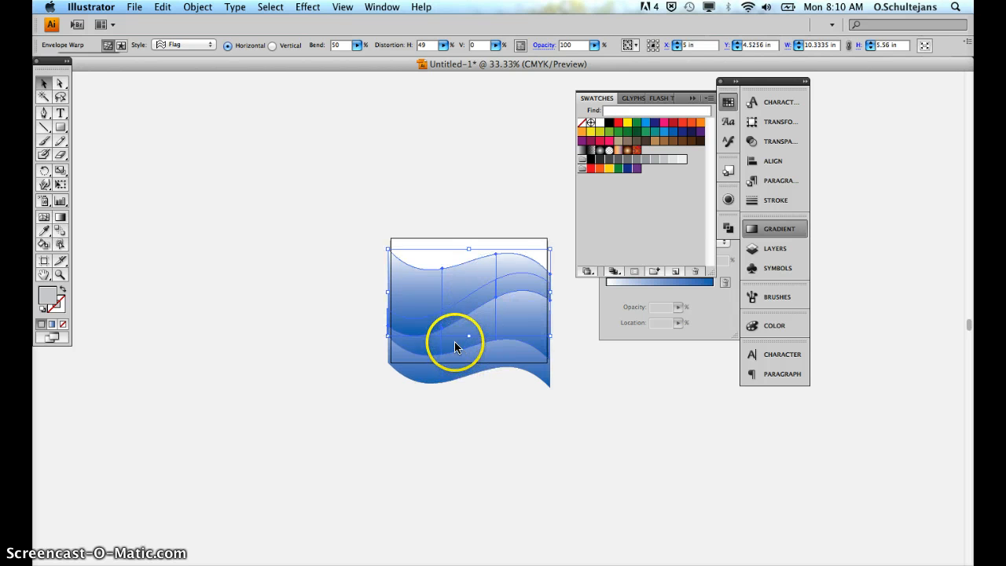
click(456, 343)
drag(455, 343, 455, 270)
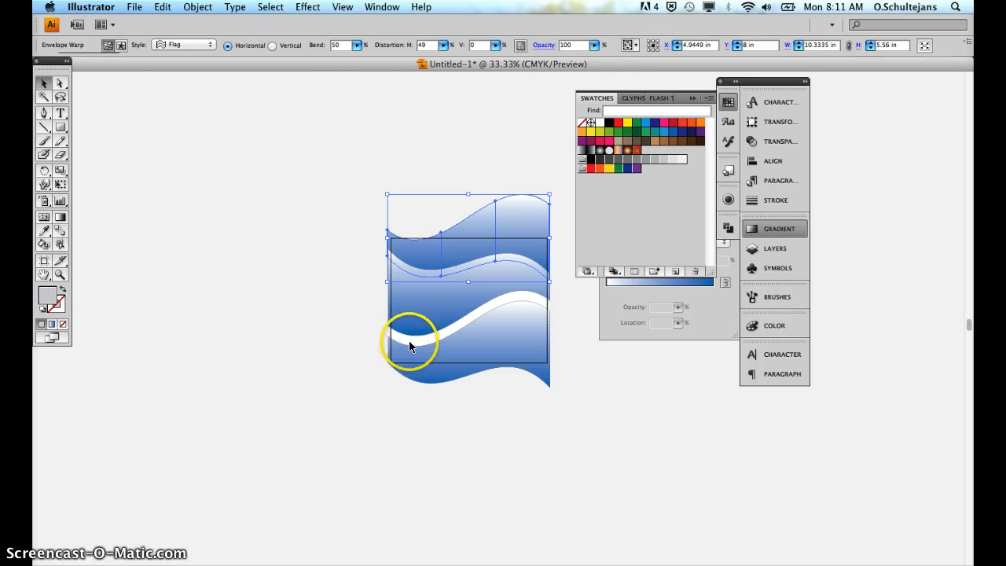
click(417, 320)
drag(418, 330, 418, 333)
click(329, 312)
Step: Lower the topmost wave slightly and enlarge it to about 10.75 by 10.39 in so it covers the artboard's upper area
mouse_move(424, 268)
mouse_down()
mouse_move(427, 259)
mouse_move(425, 287)
mouse_up()
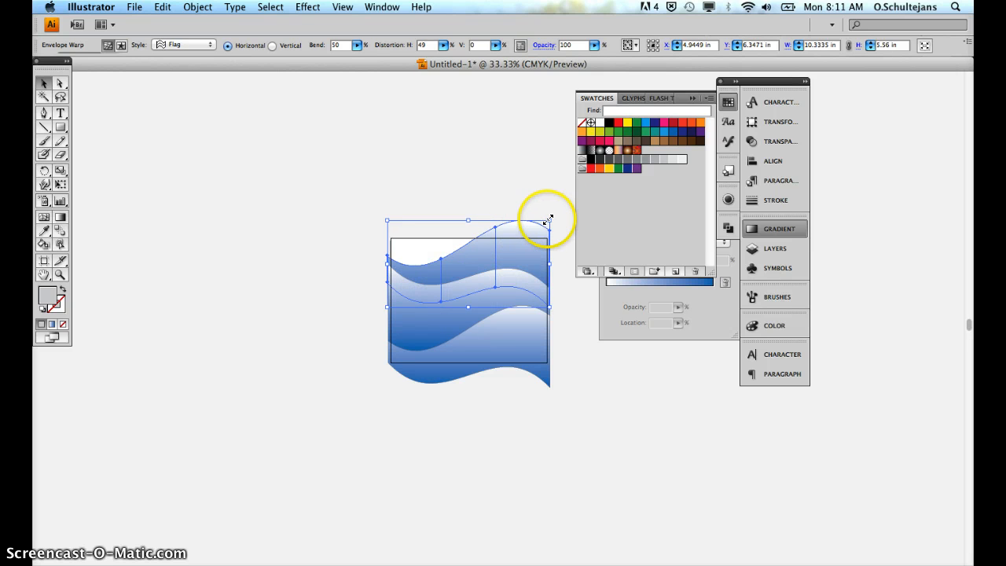
drag(548, 219, 554, 144)
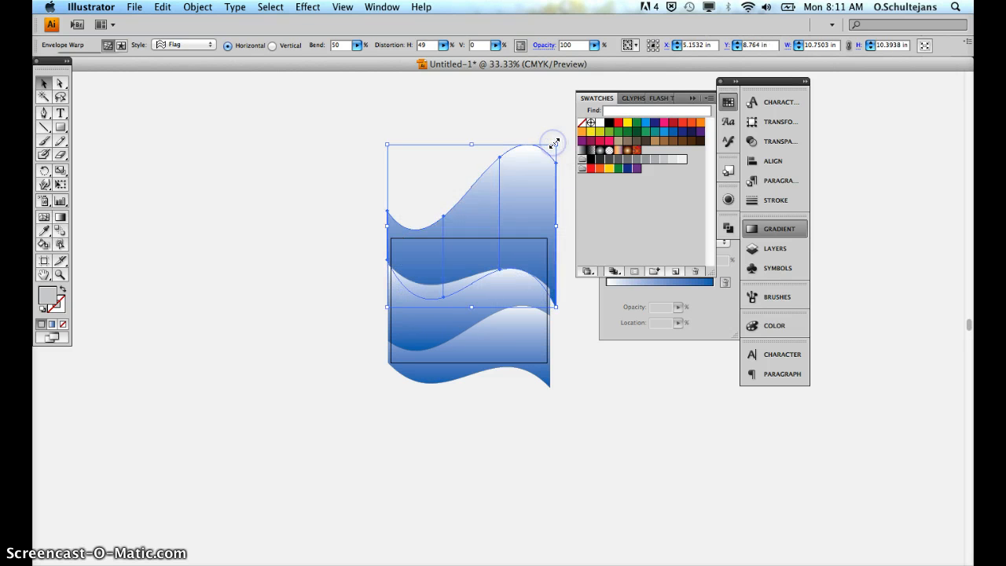
click(296, 319)
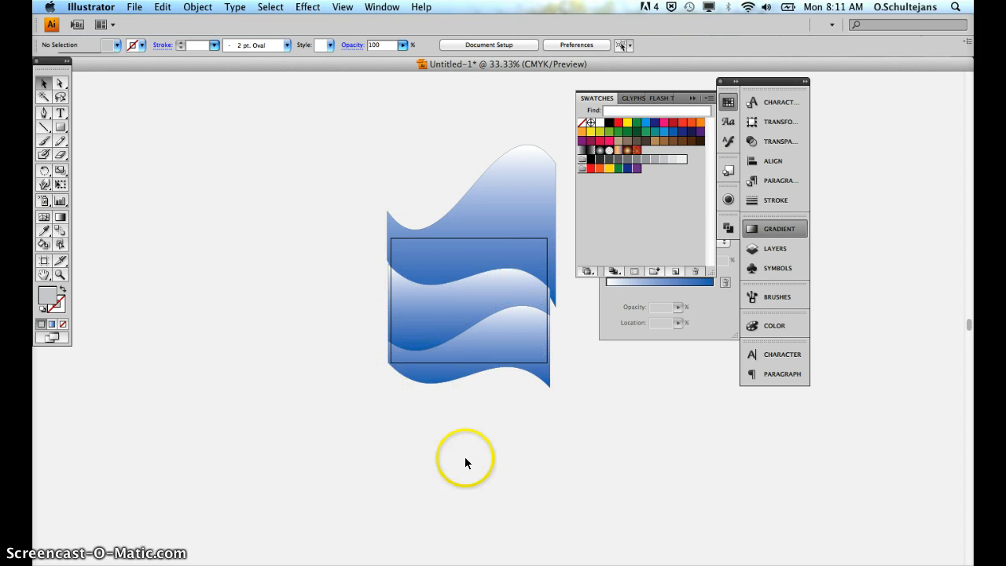
Step: Draw a 10 by 8 in rectangle exactly covering the artboard, on top of the waves
scroll(465, 462, right, 2)
scroll(464, 463, up, 2)
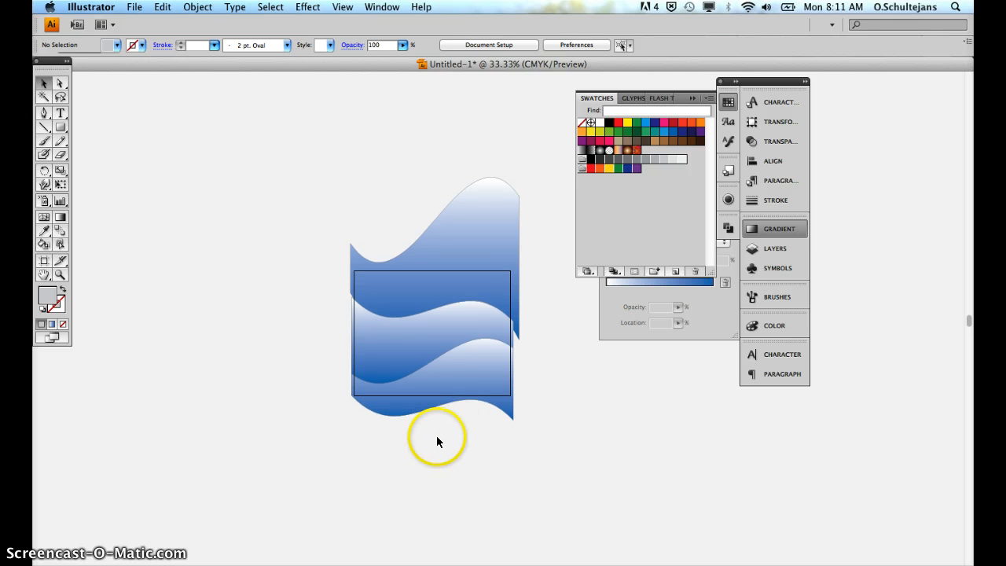
click(61, 127)
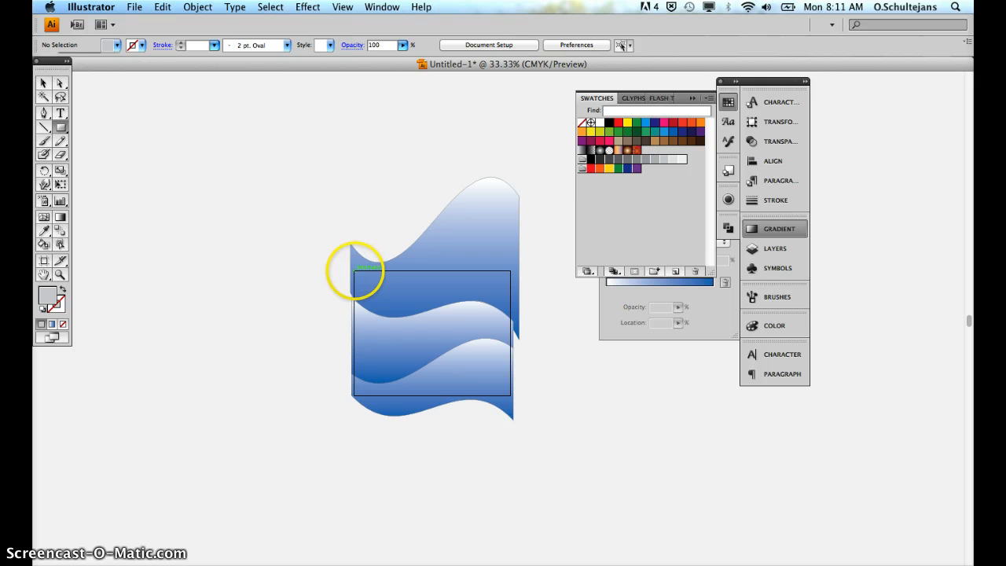
drag(352, 268, 510, 395)
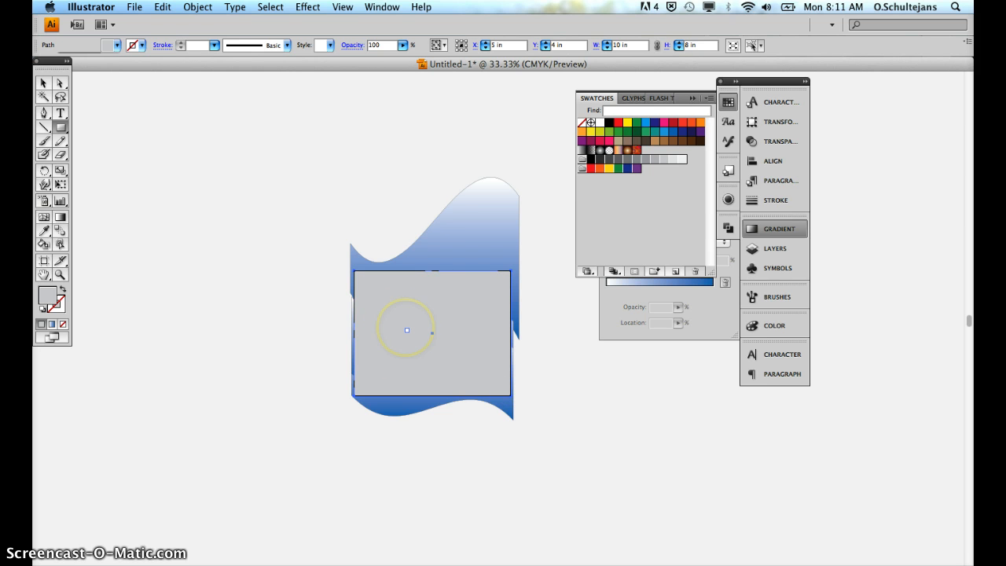
Step: Remove the rectangle's fill and give it a cyan stroke of C 100, M 0, Y 0, K 0
key(super+equal)
key(super+equal)
key(super+equal)
scroll(408, 329, down, 5)
scroll(407, 330, left, 3)
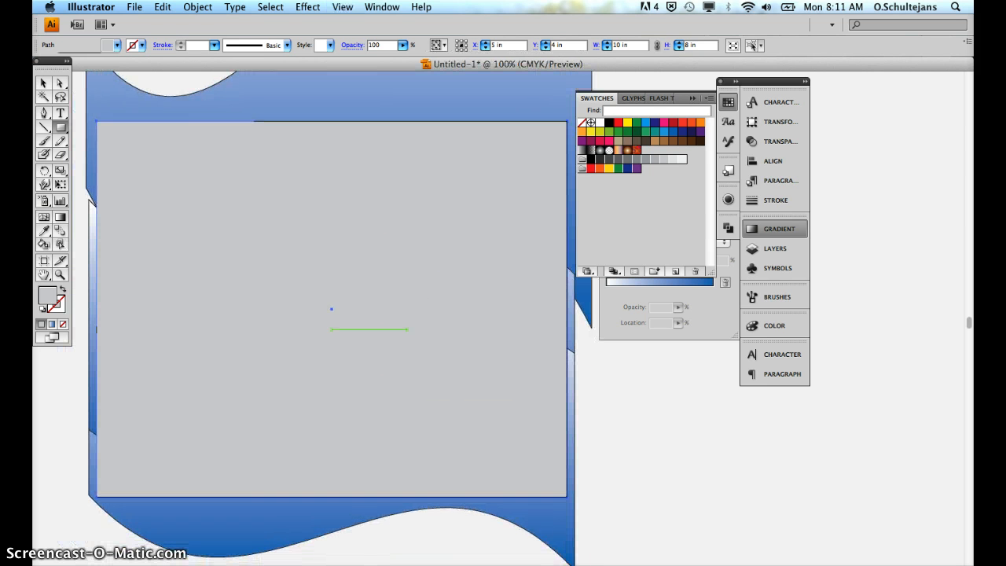
scroll(407, 329, down, 1)
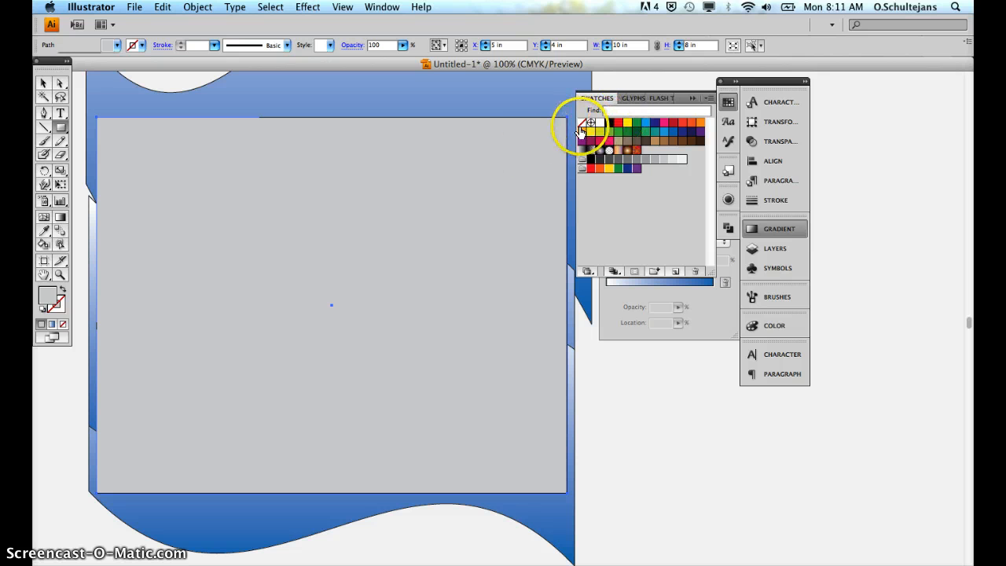
click(61, 292)
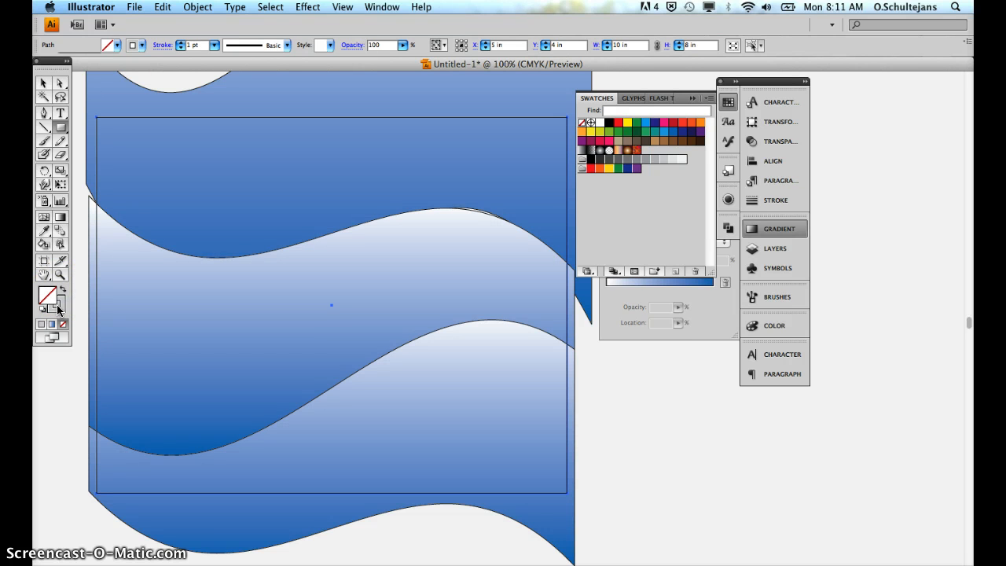
click(57, 307)
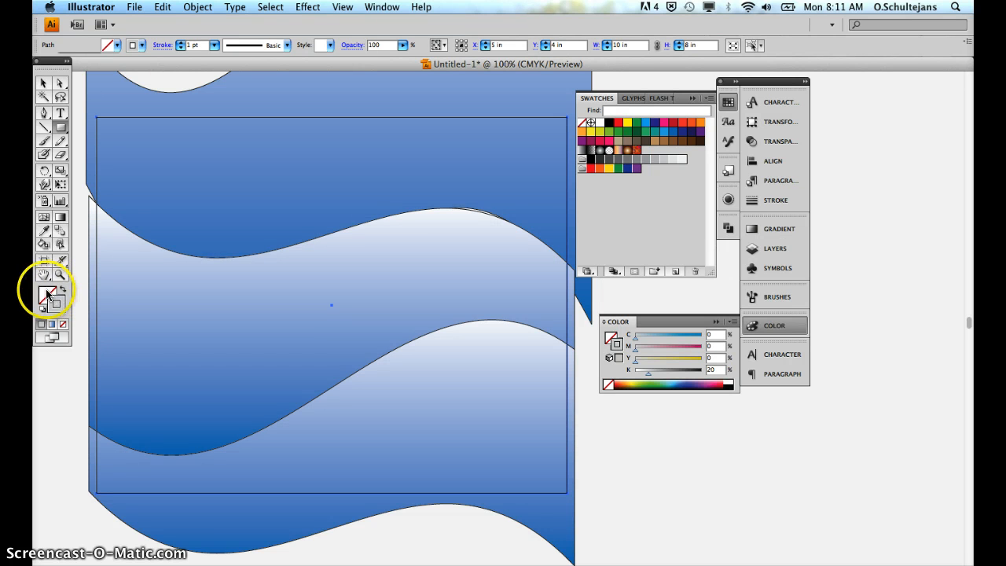
click(44, 291)
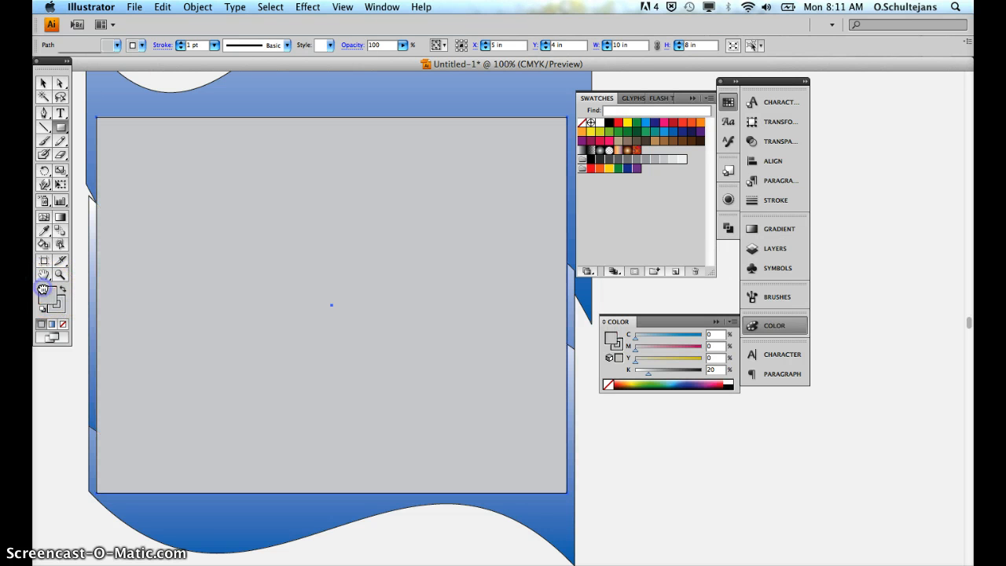
click(61, 324)
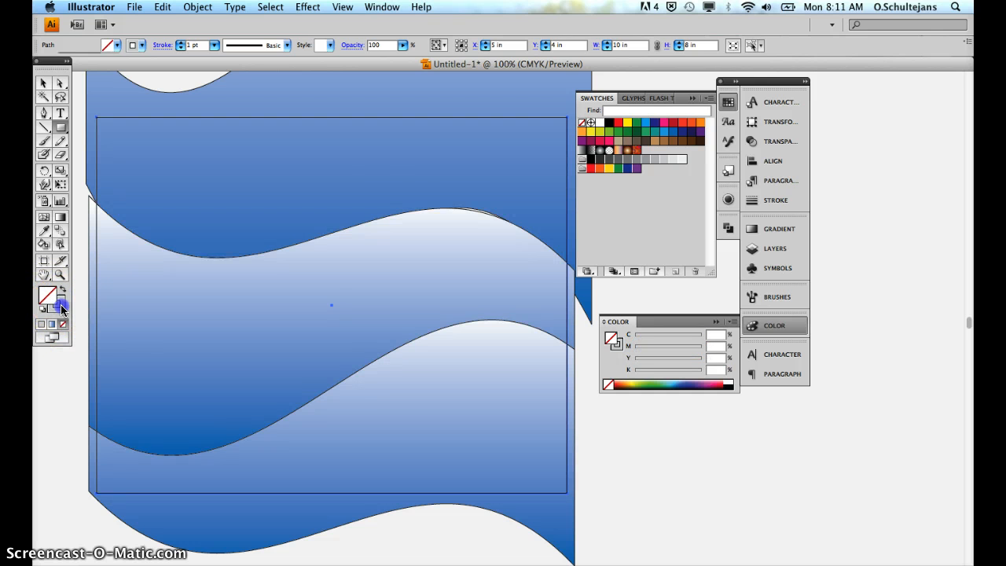
click(57, 306)
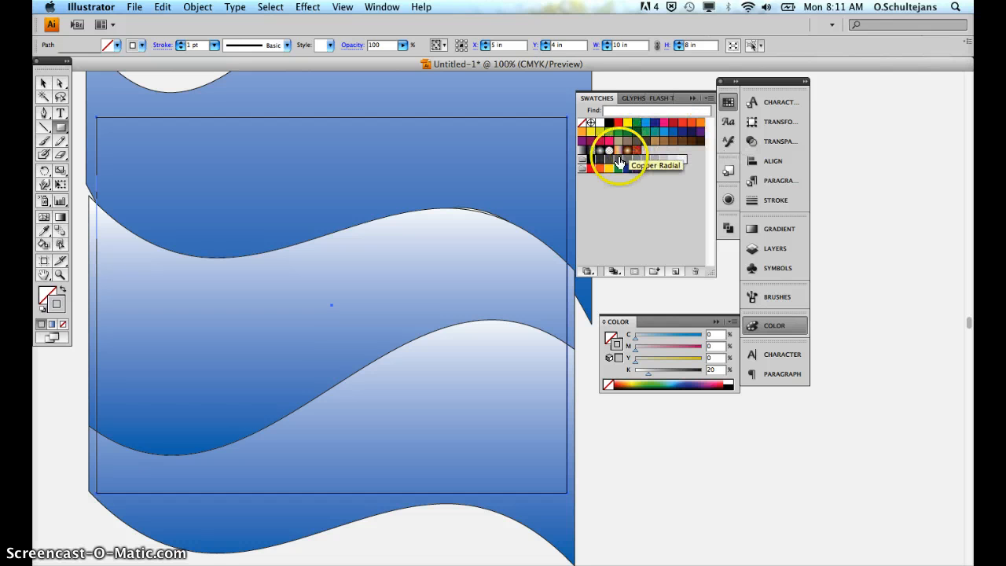
click(644, 125)
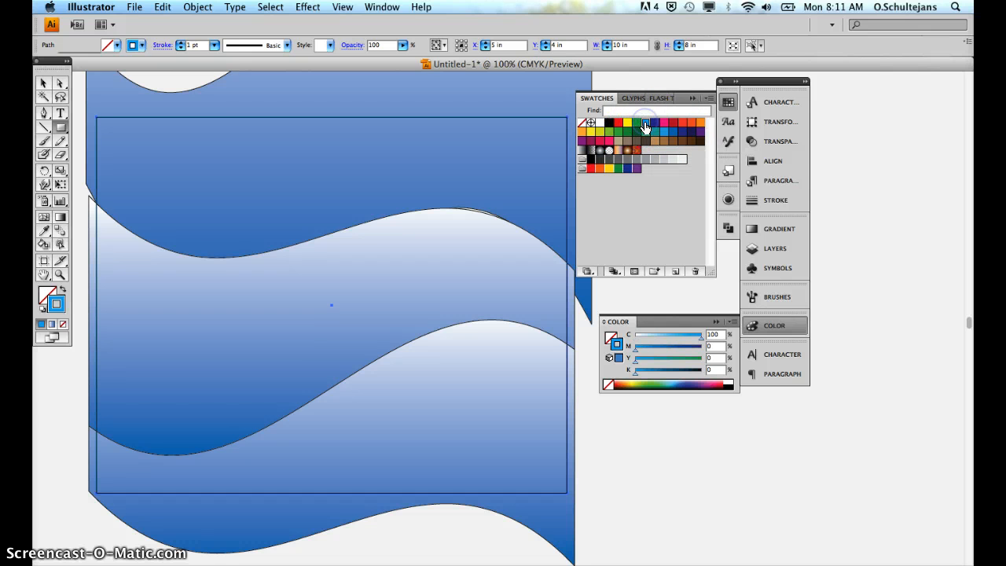
Step: Set the rectangle's stroke weight to 50 pt and align the stroke to the inside
click(758, 203)
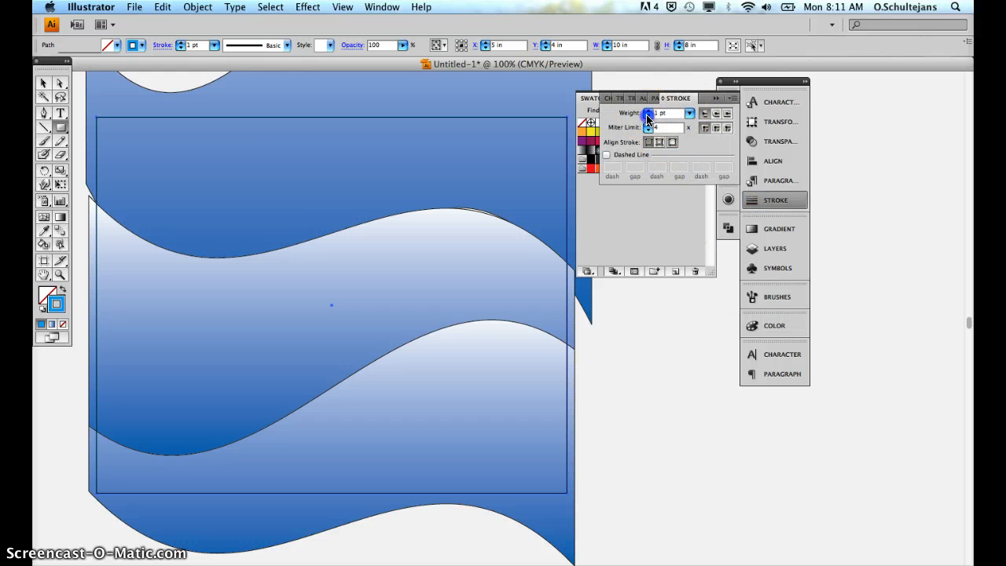
click(646, 117)
click(689, 113)
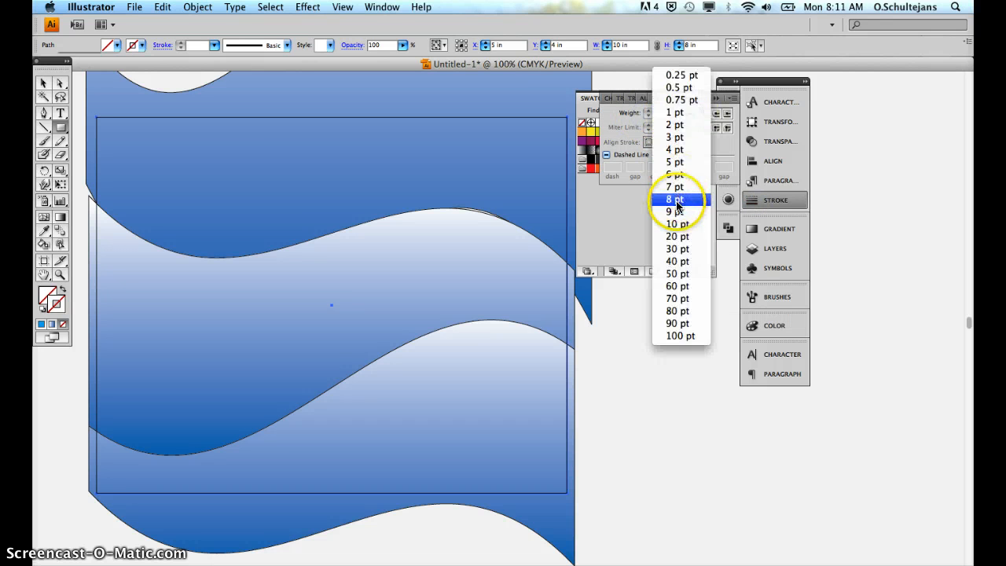
click(675, 227)
click(681, 113)
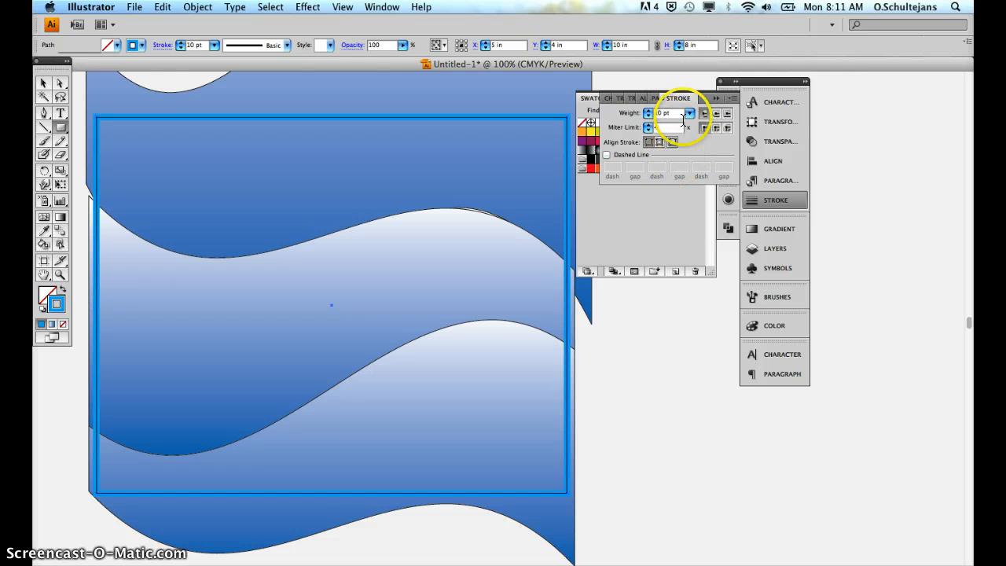
click(675, 161)
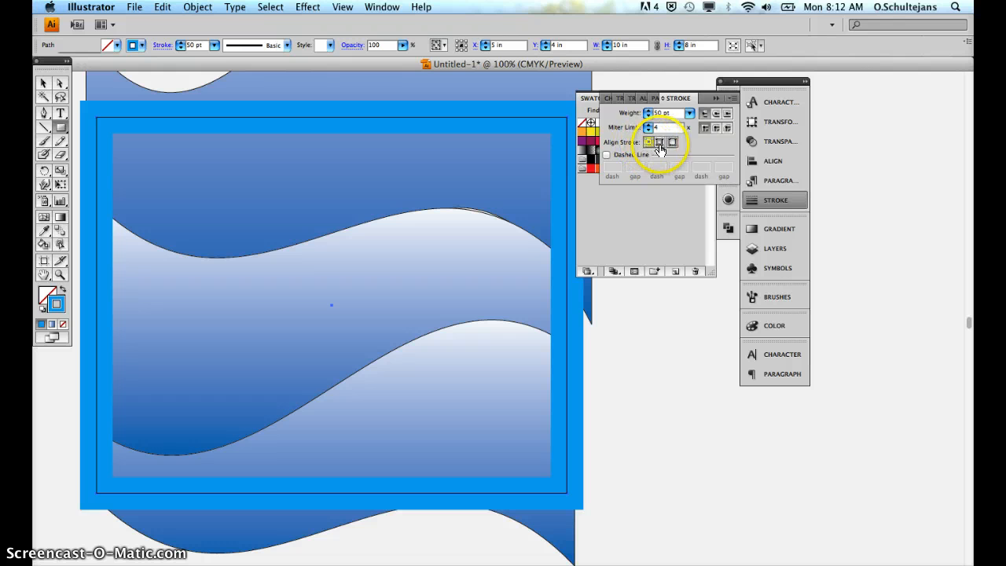
click(661, 143)
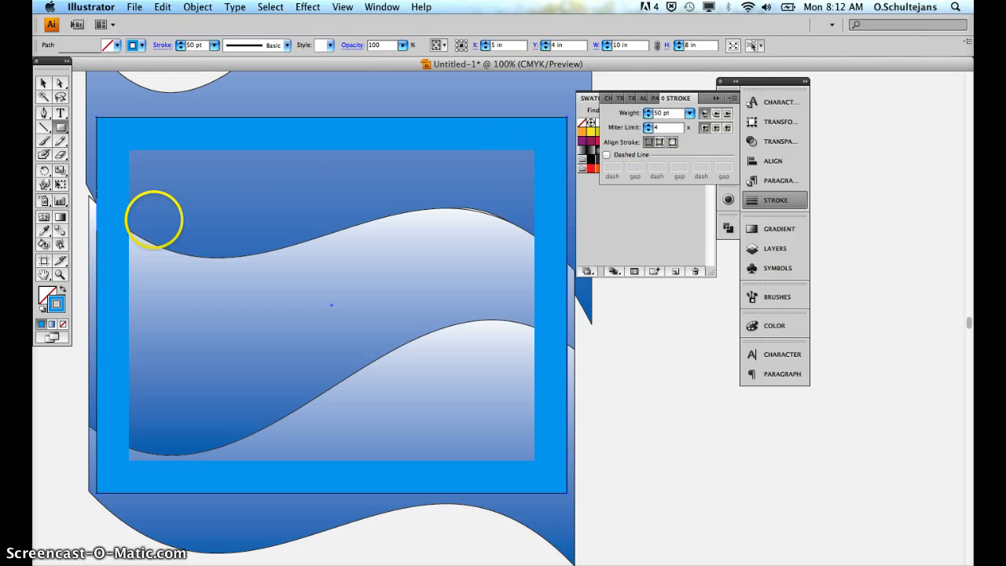
Step: Nudge the enlarged top wave down by about 0.08 in, to Y 8.68 in, and deselect it
click(44, 83)
click(275, 218)
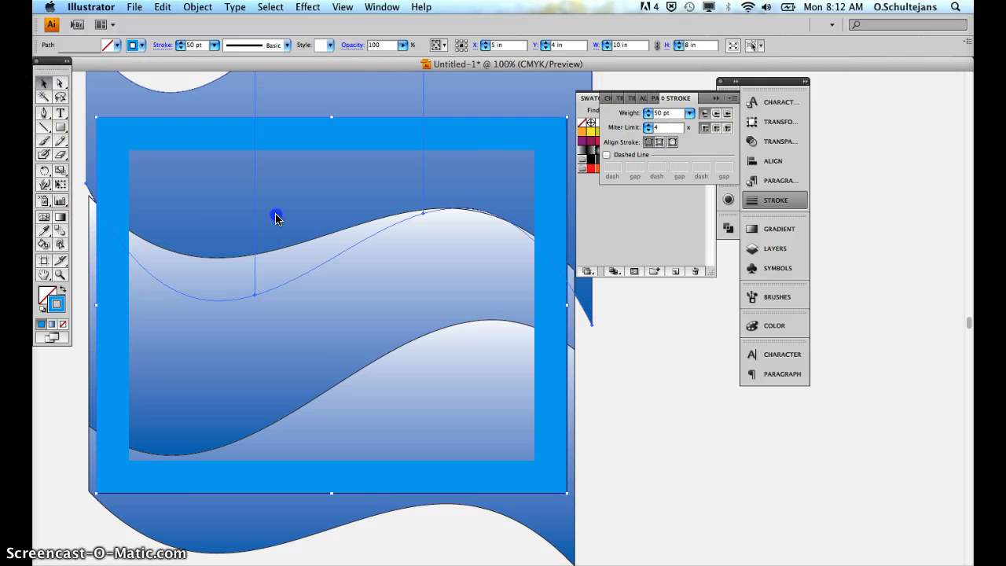
key(Down)
key(Down)
key(Down)
key(Down)
key(Down)
key(Down)
key(Down)
key(Down)
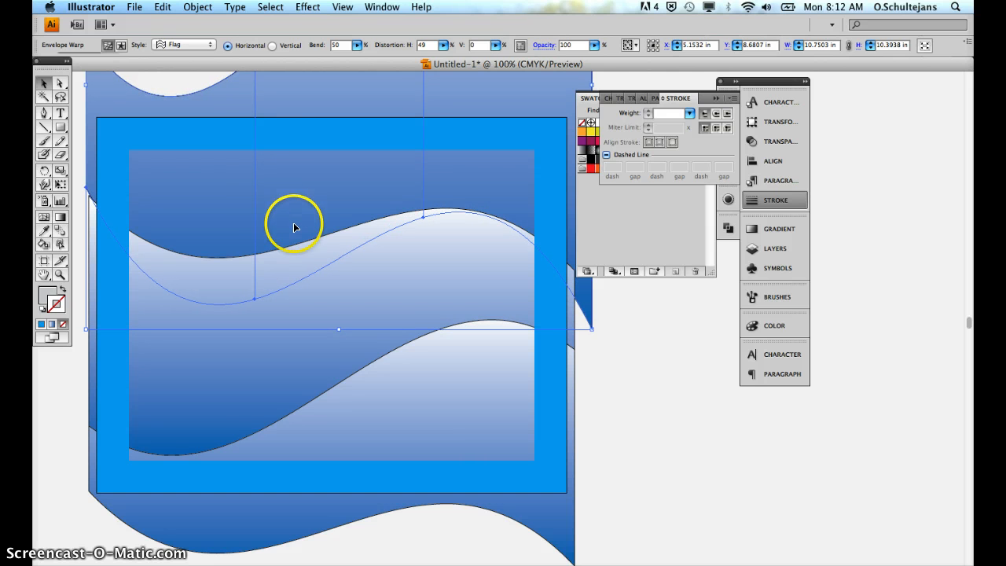
click(687, 411)
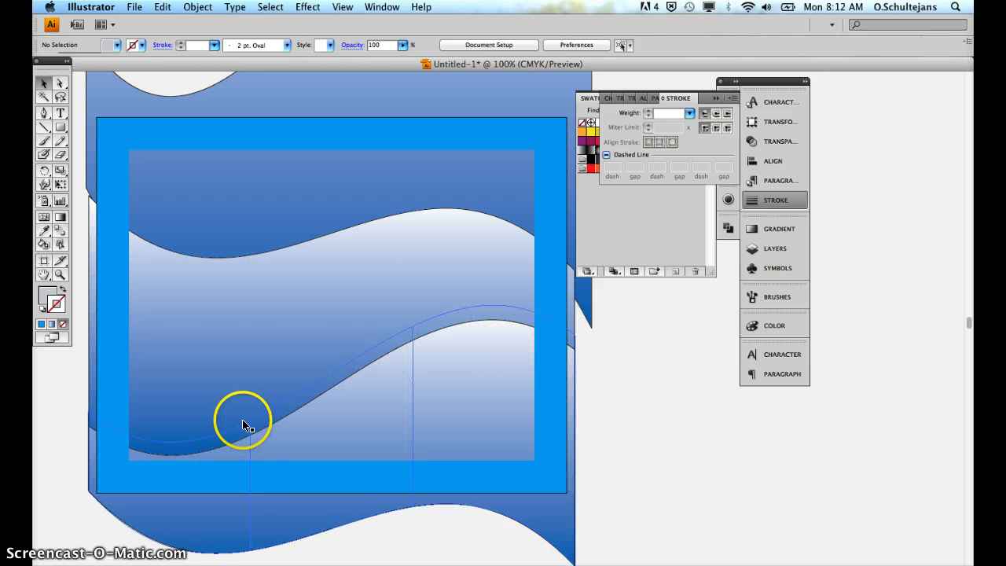
Step: Select the middle wave and open the opacity settings in its appearance, keeping the opacity at 100%
click(253, 321)
drag(230, 268, 298, 225)
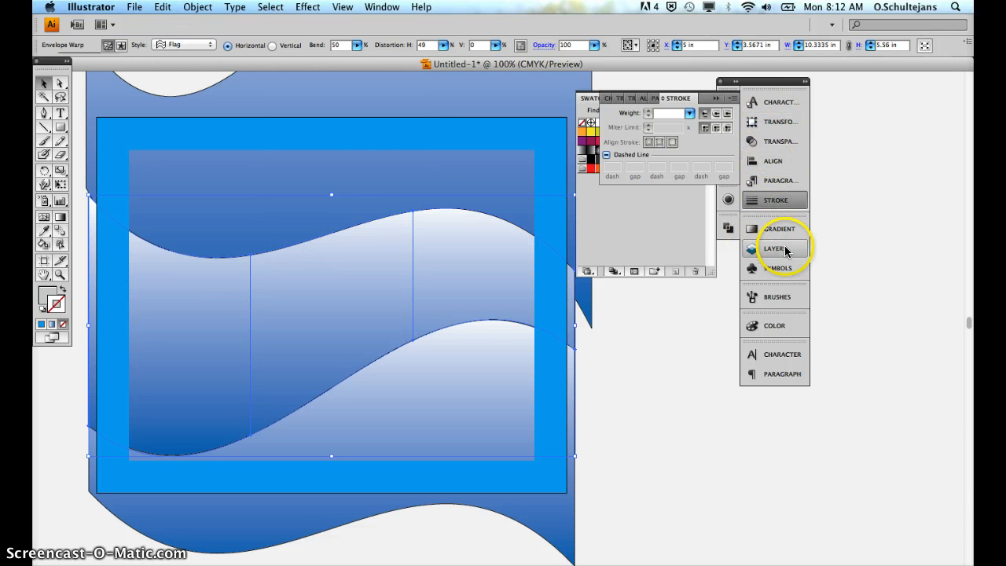
click(727, 202)
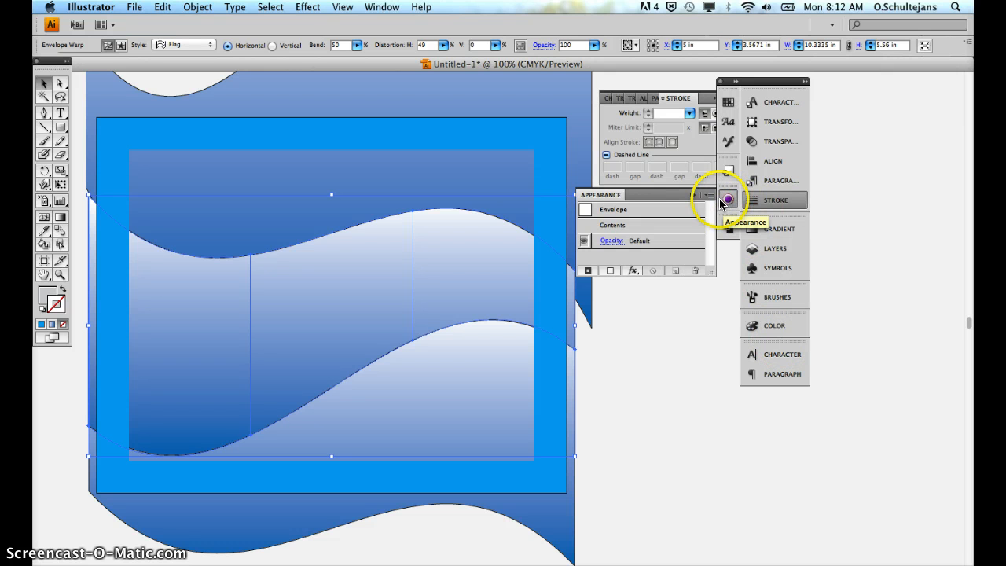
click(614, 211)
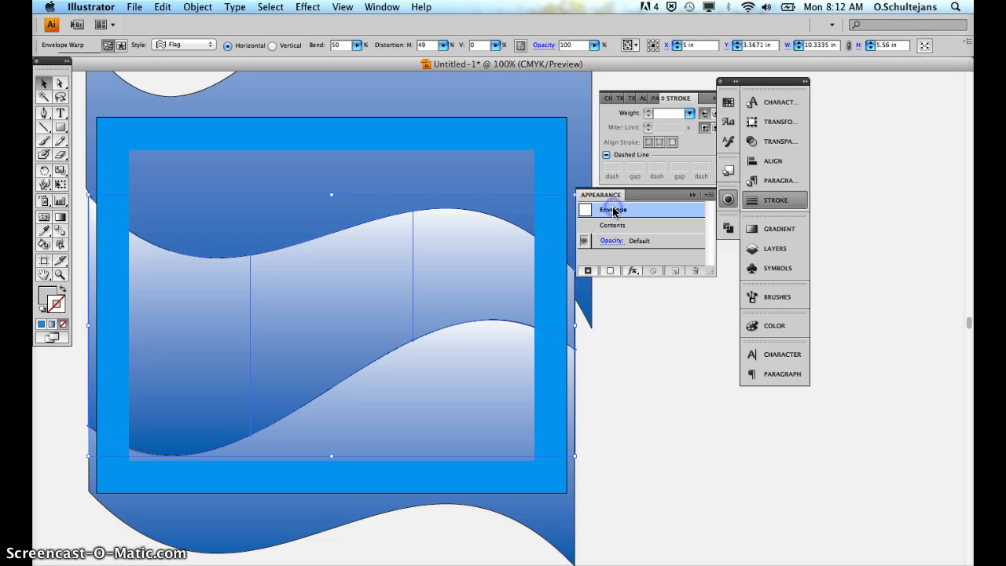
drag(711, 272, 728, 344)
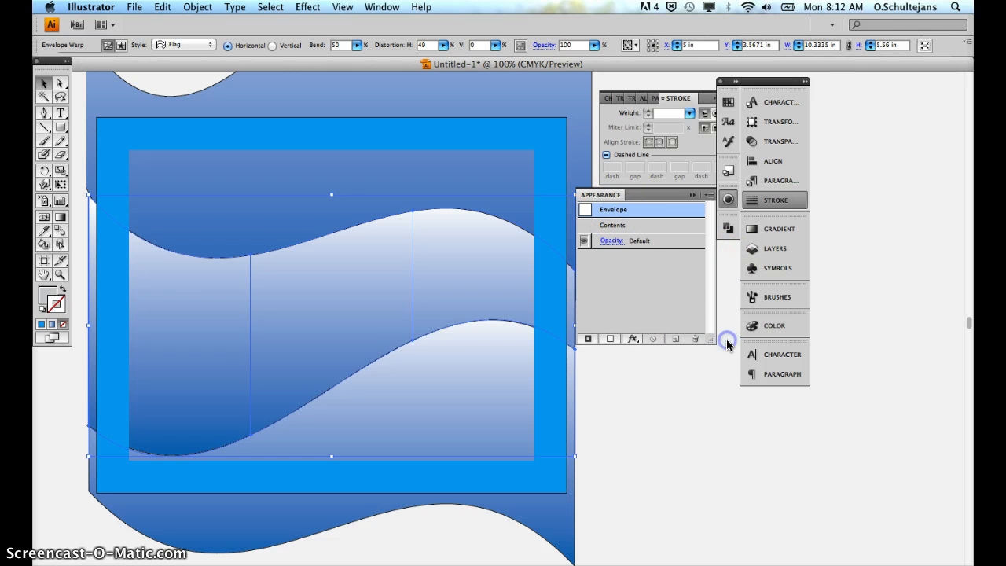
click(610, 240)
click(599, 254)
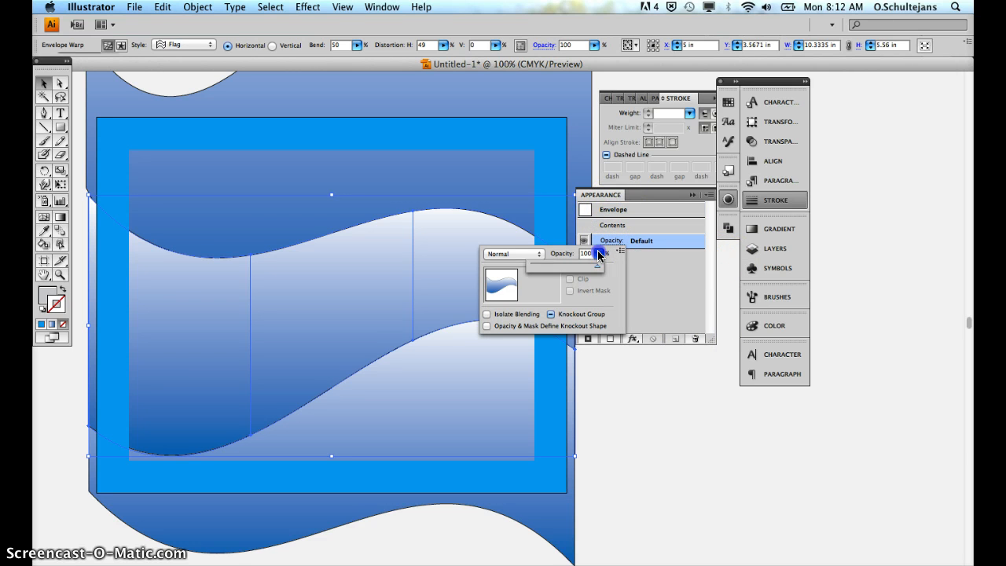
drag(572, 270, 601, 267)
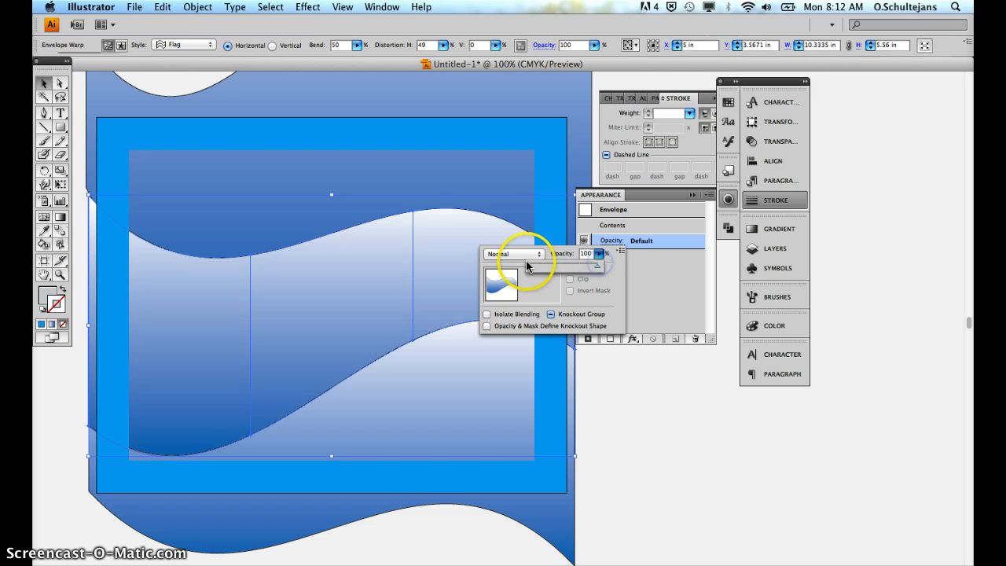
Step: Try the Screen and Overlay blend modes on the middle wave and set it to Multiply
click(522, 254)
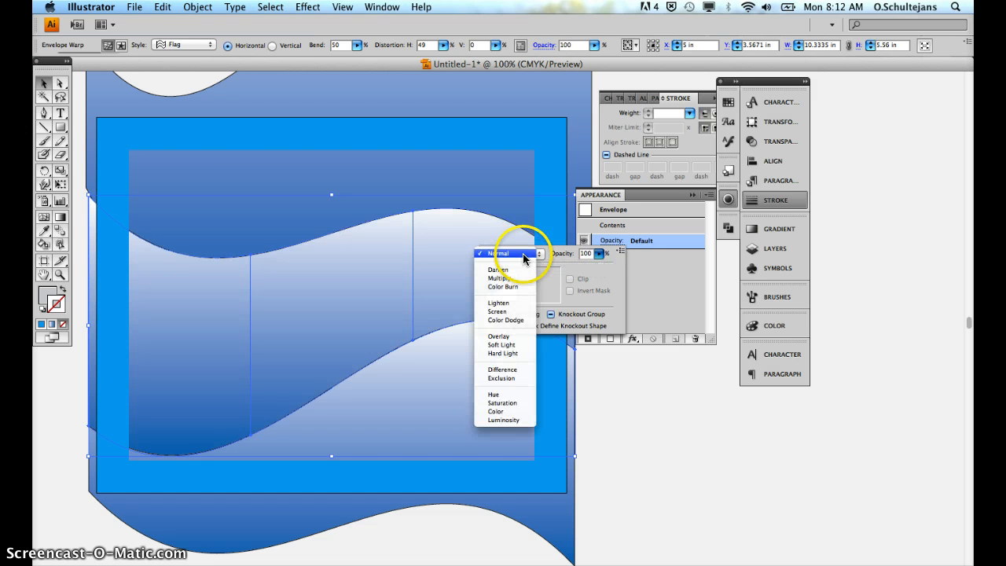
click(511, 313)
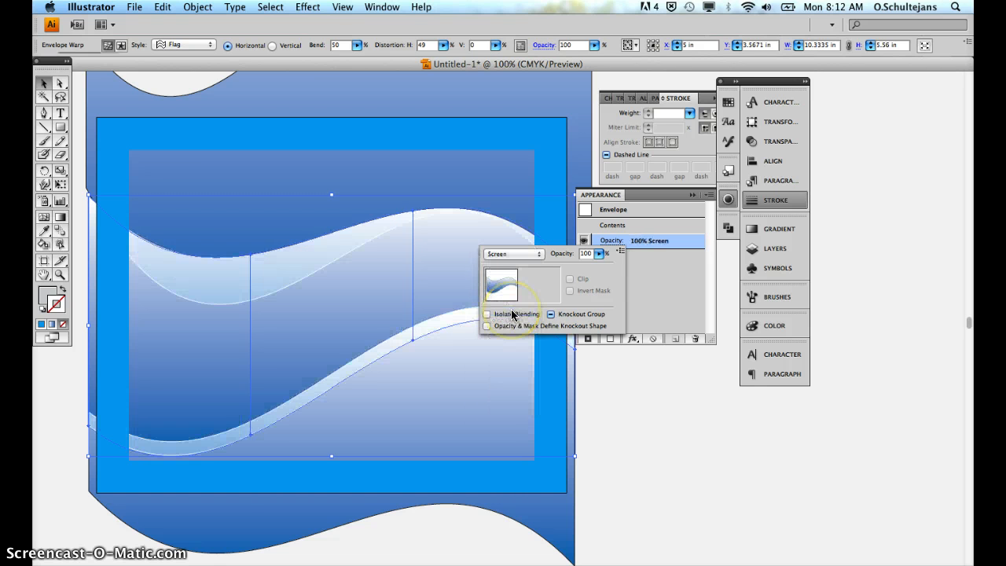
click(512, 254)
click(507, 279)
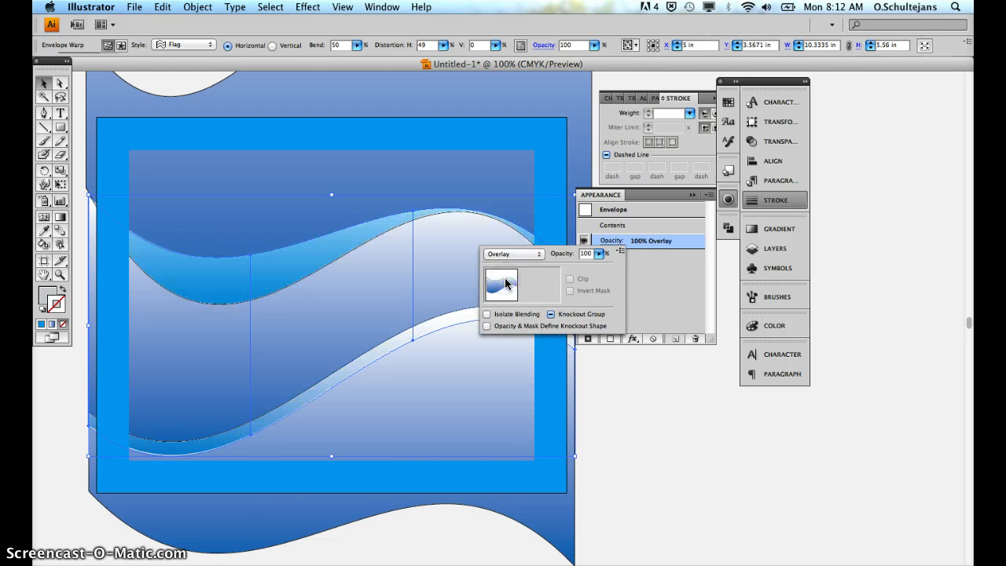
click(505, 250)
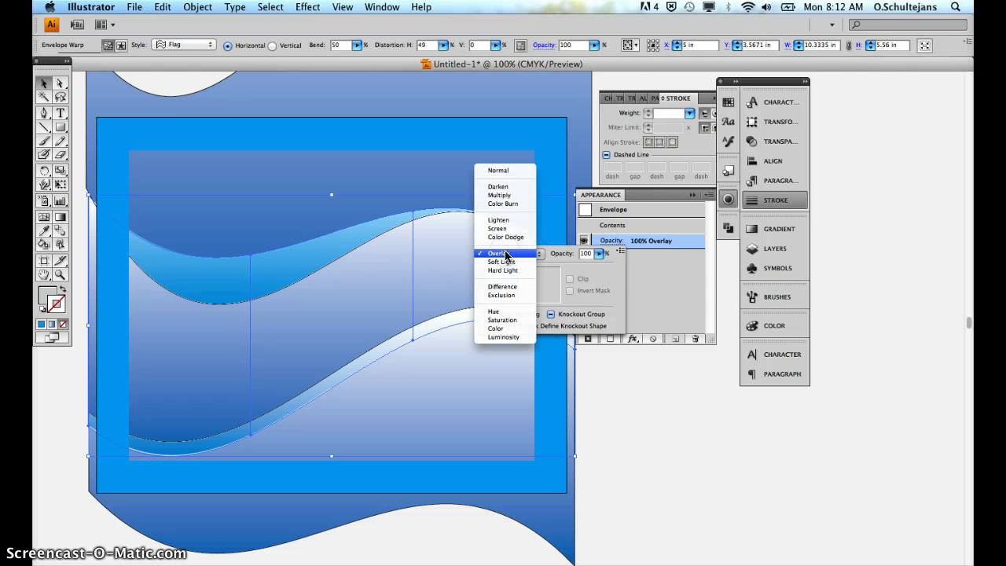
click(503, 195)
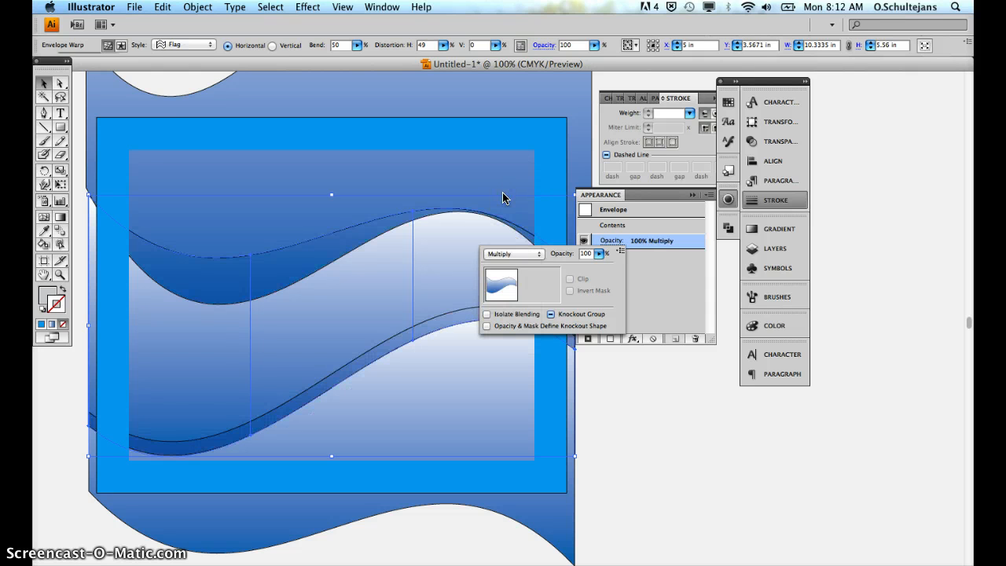
Step: Deselect the middle wave, expand Layer 1's contents, and select all three wave envelopes together
click(674, 411)
click(660, 415)
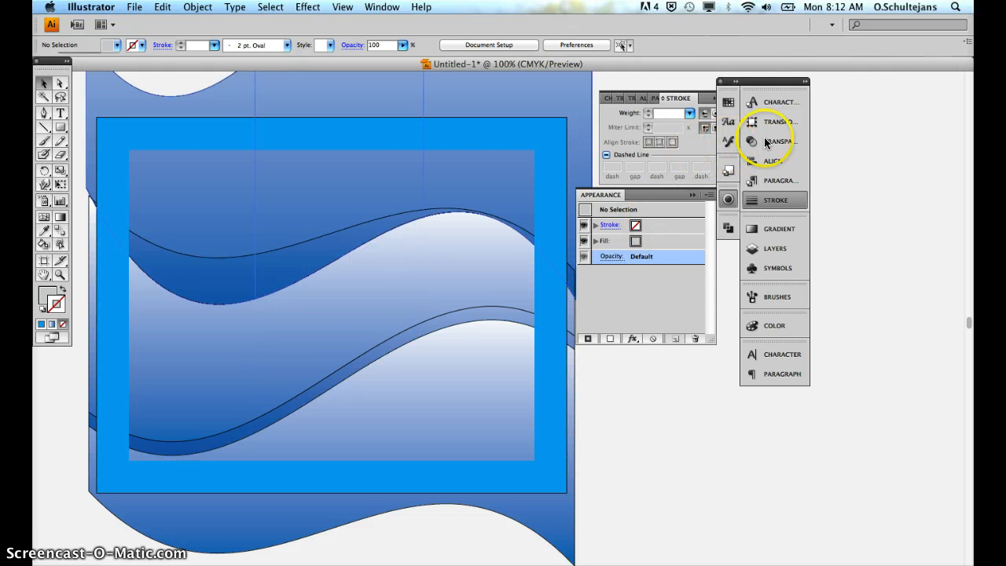
click(772, 248)
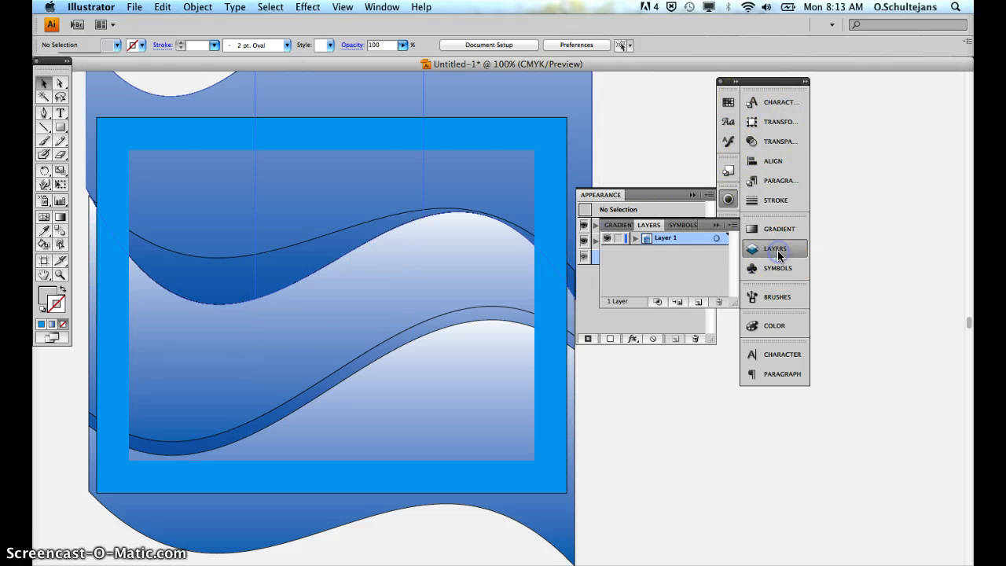
click(637, 238)
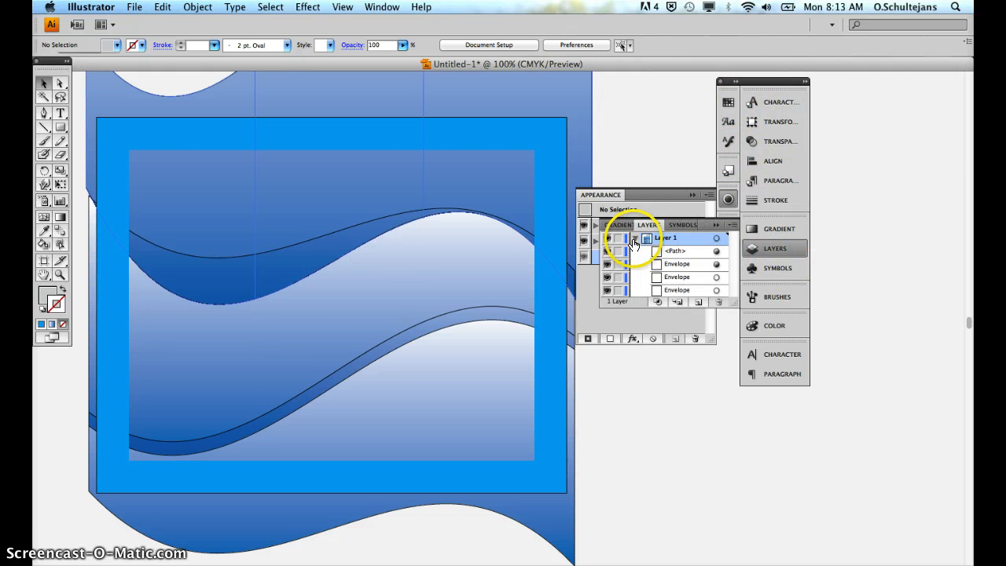
click(717, 264)
shift+click(718, 278)
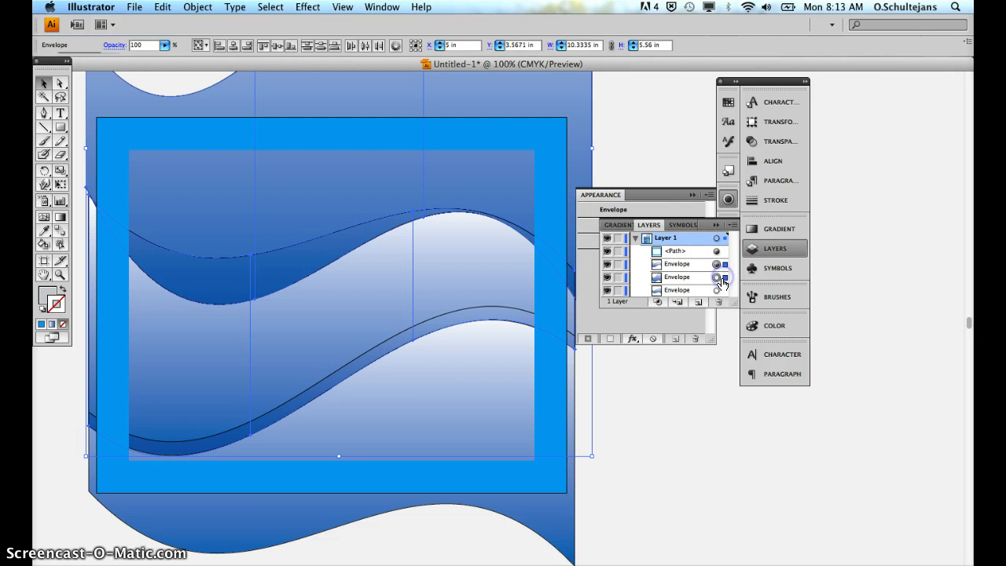
shift+click(717, 291)
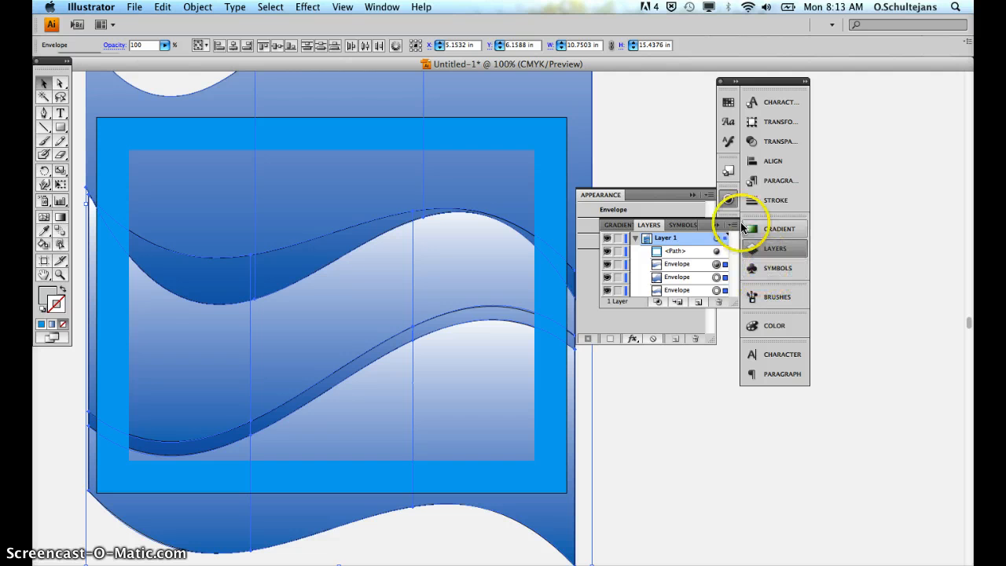
Step: Check the shared appearance of the three waves and enlarge the layer list to fit every object in Layer 1
click(727, 197)
click(727, 196)
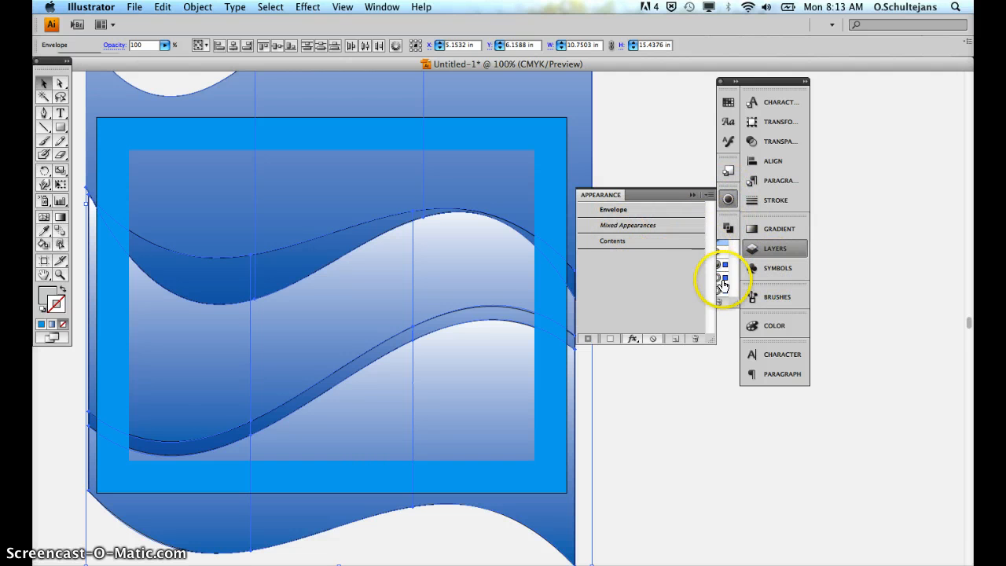
click(733, 306)
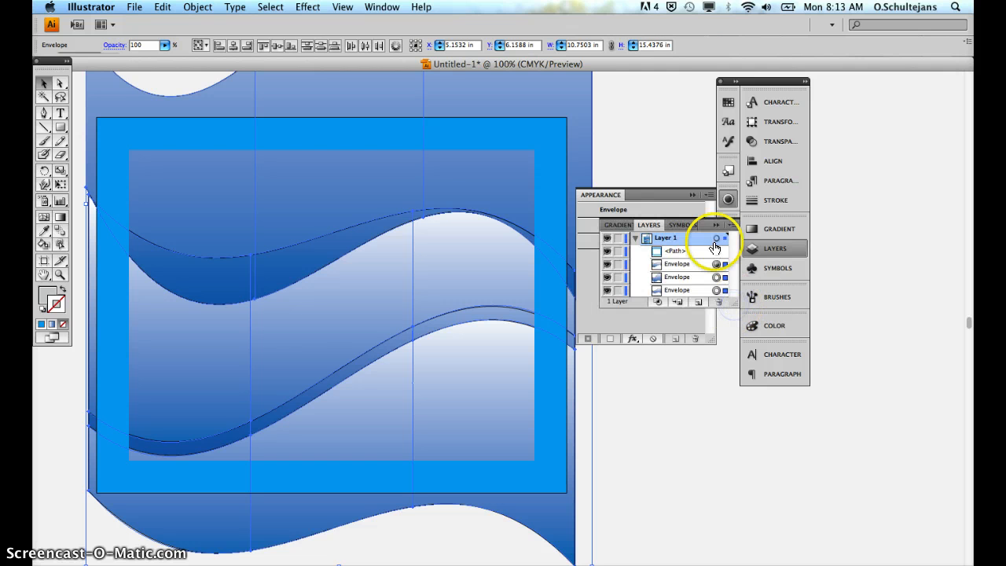
click(673, 265)
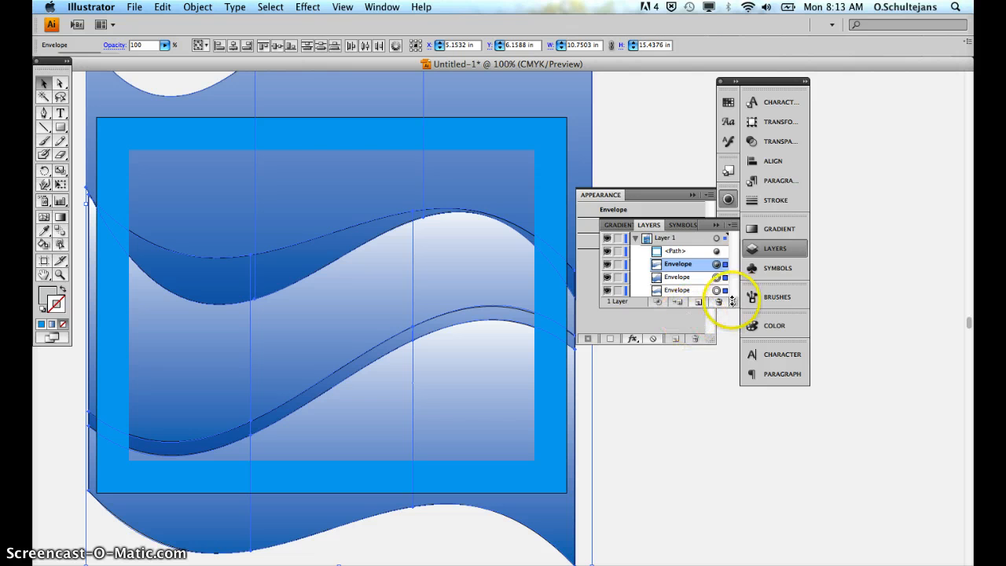
drag(733, 305, 733, 369)
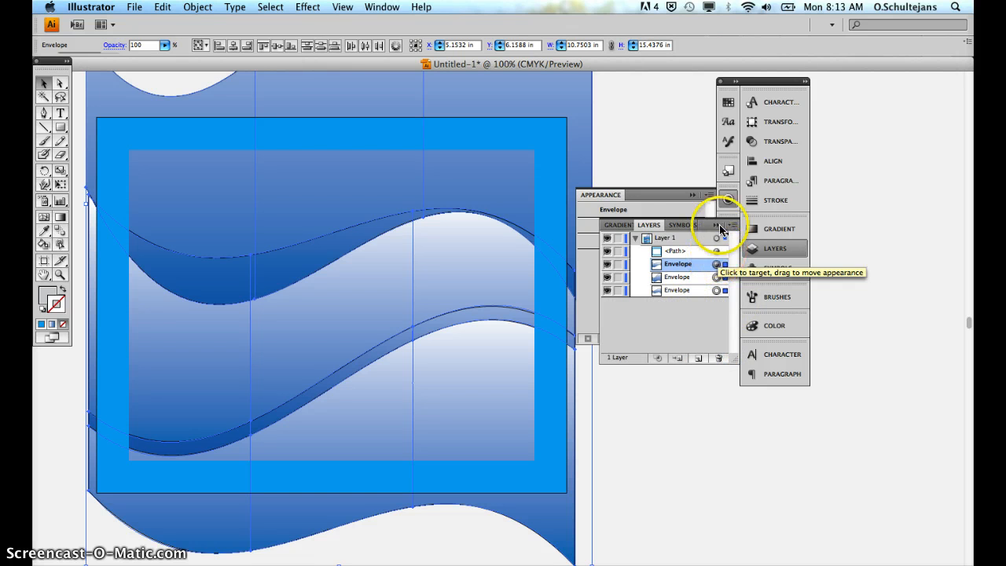
Step: Select only the middle wave's envelope and lower its opacity to 49%, keeping the Multiply blend mode
click(721, 265)
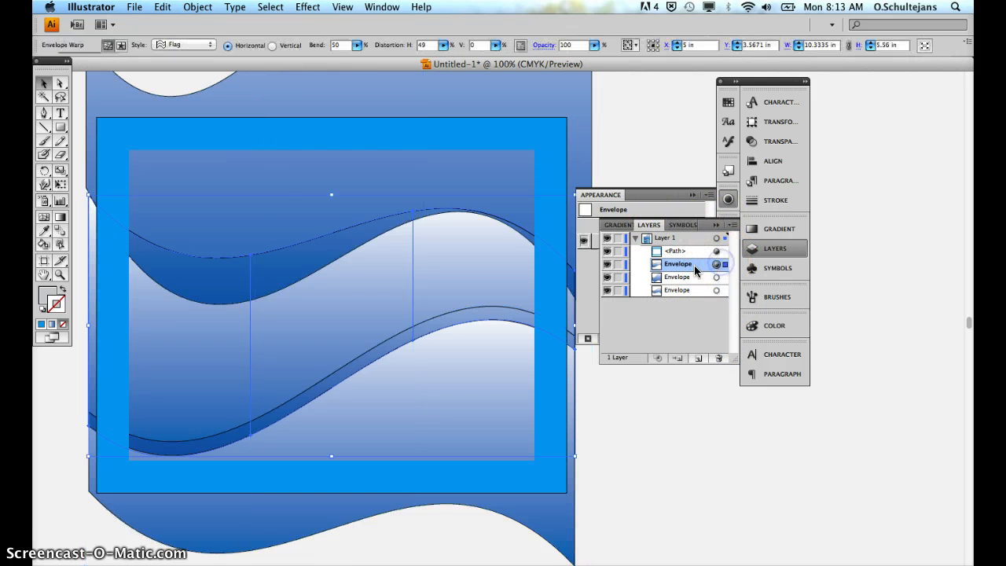
click(727, 200)
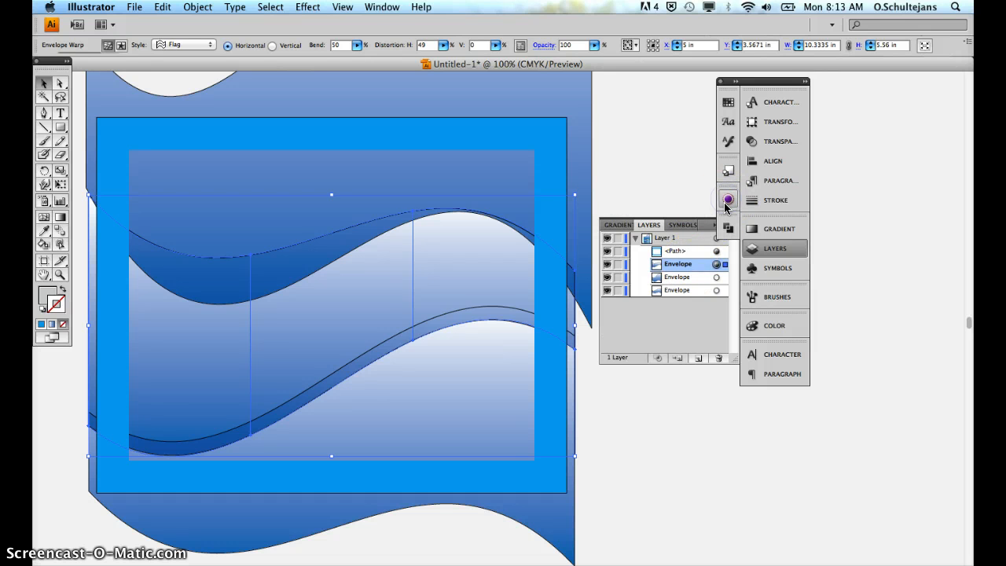
click(728, 201)
click(612, 241)
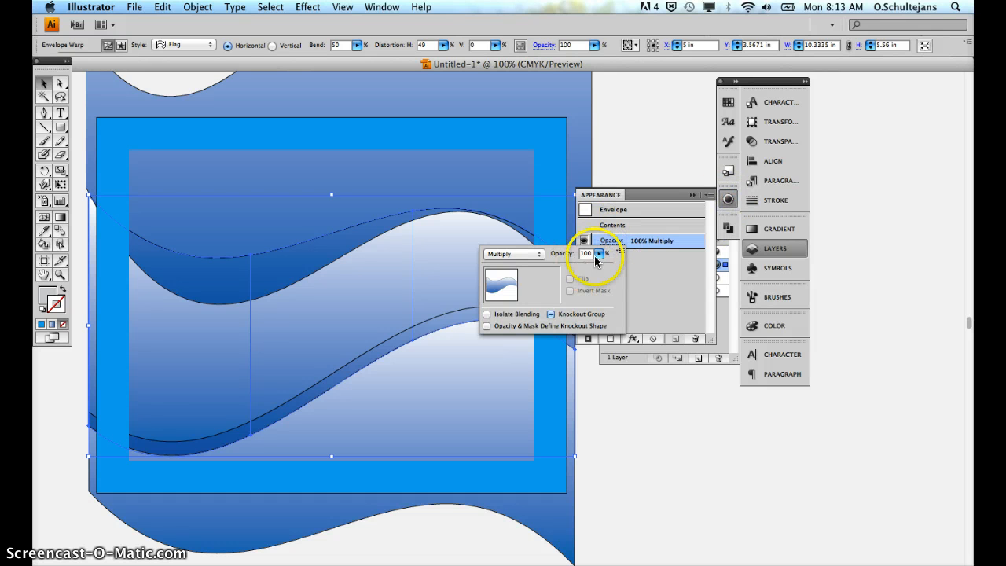
click(597, 254)
drag(562, 270, 562, 270)
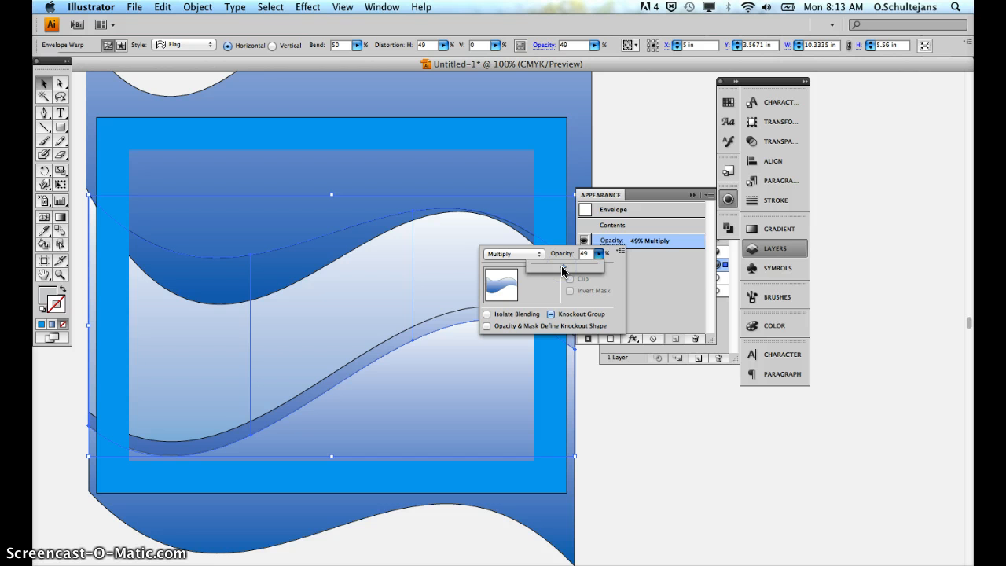
Step: Select the top wave's envelope and lower its opacity to about half in Normal blend mode
click(726, 267)
click(724, 280)
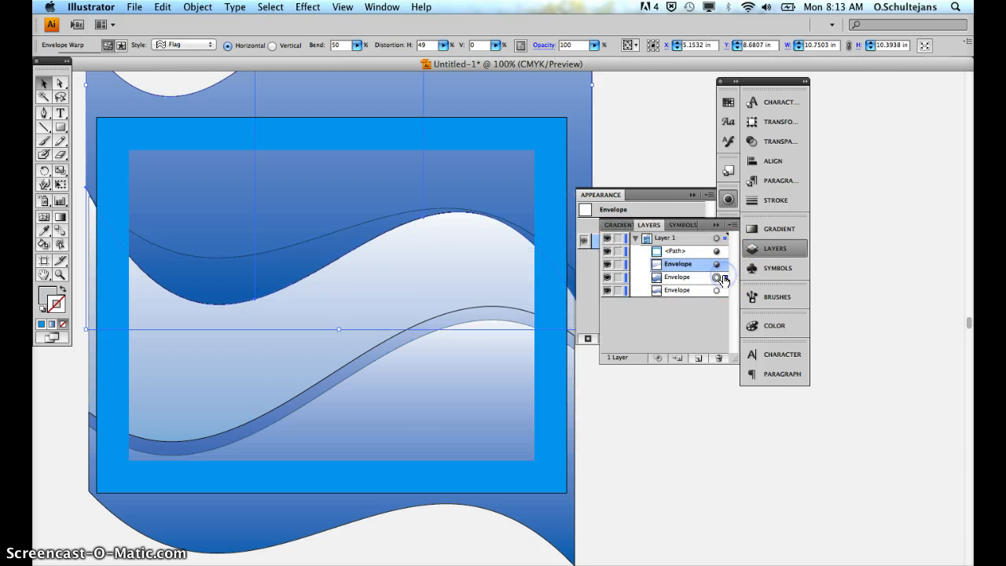
click(727, 202)
click(726, 201)
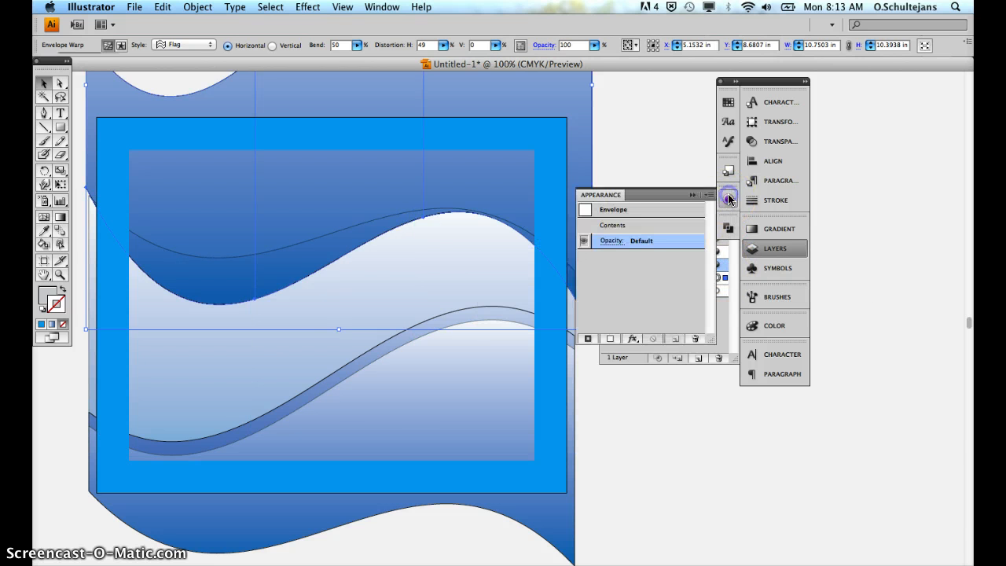
click(612, 241)
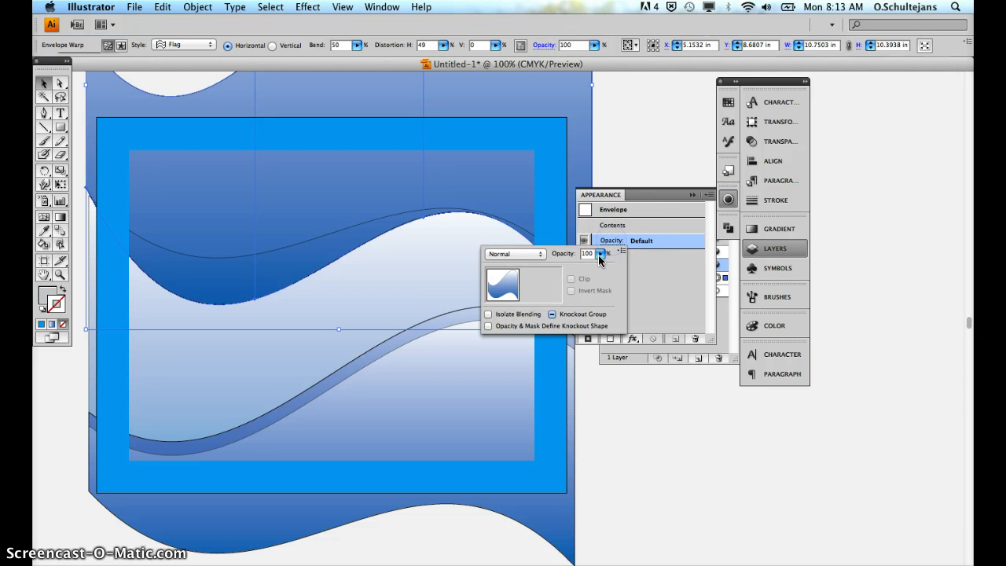
drag(599, 256, 566, 268)
Step: Select the bottom wave's envelope, lower its opacity to 51%, and deselect it
click(723, 291)
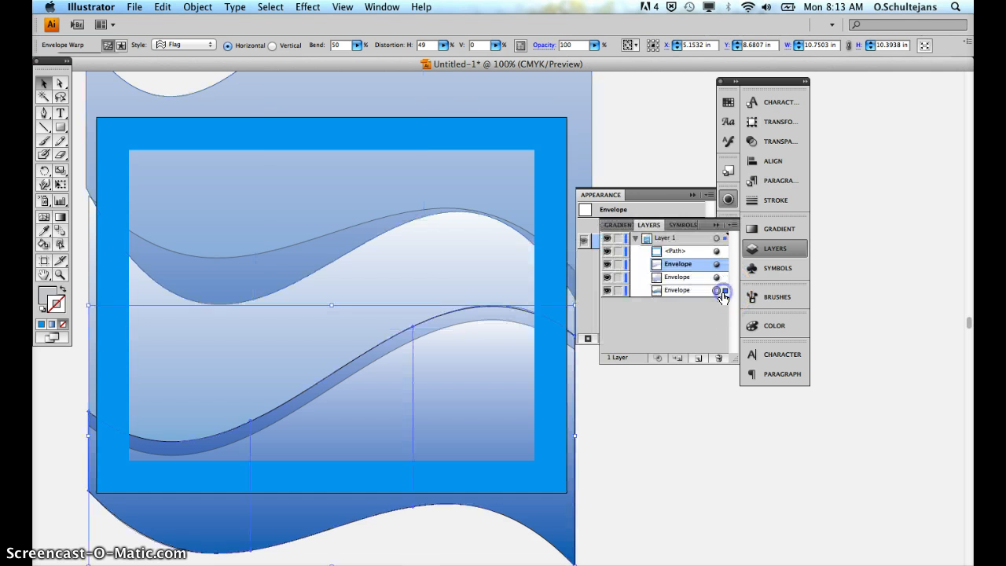
click(645, 207)
click(612, 241)
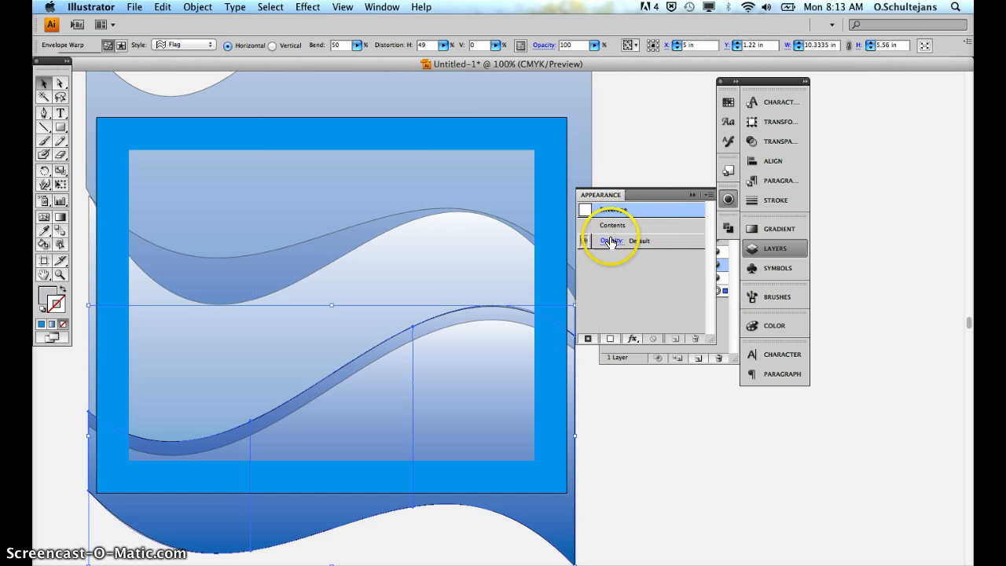
click(599, 255)
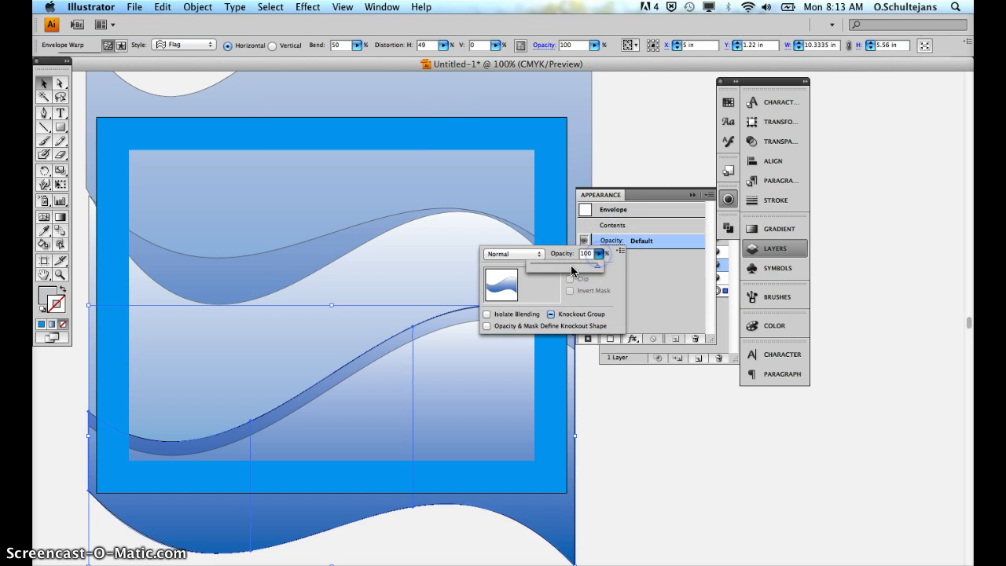
drag(563, 269, 566, 269)
click(613, 404)
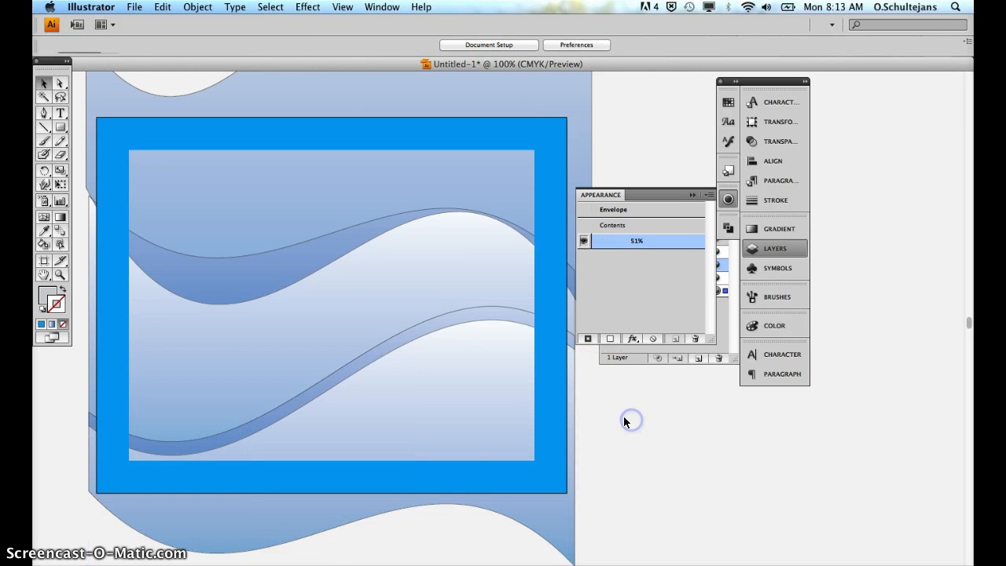
click(60, 114)
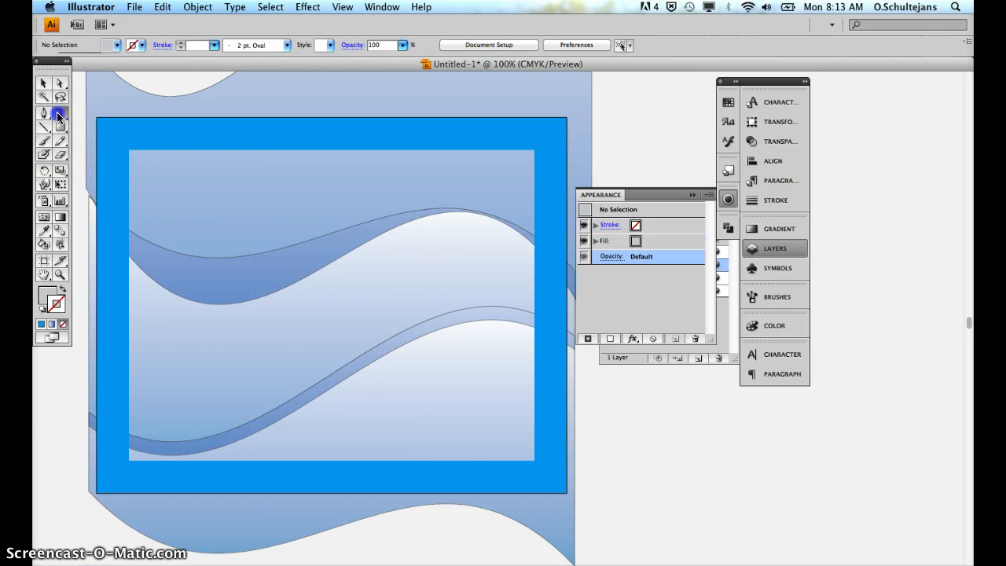
drag(218, 201, 453, 409)
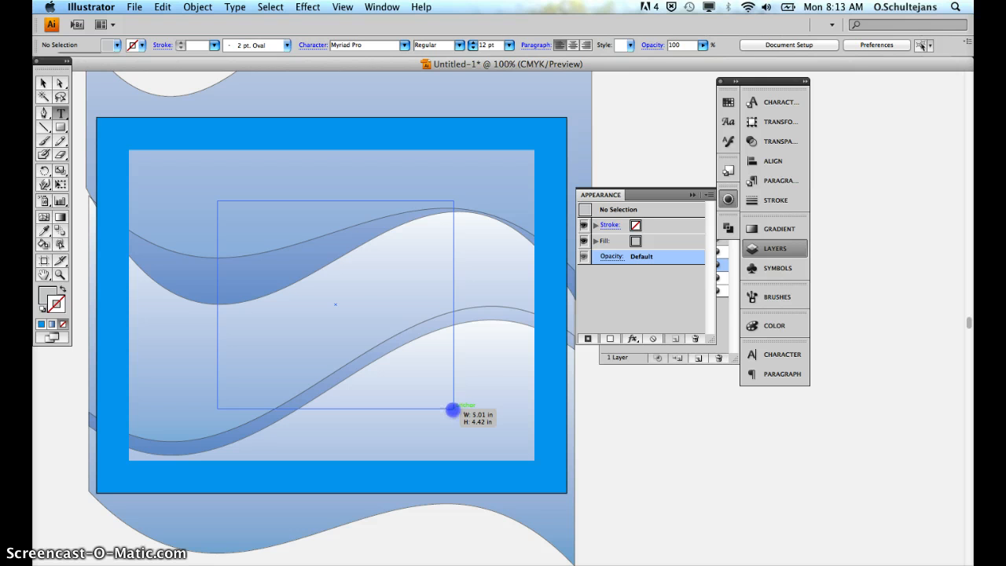
mouse_move(453, 409)
mouse_down()
mouse_move(350, 278)
mouse_move(260, 218)
mouse_move(349, 285)
mouse_move(468, 418)
mouse_move(437, 413)
mouse_up()
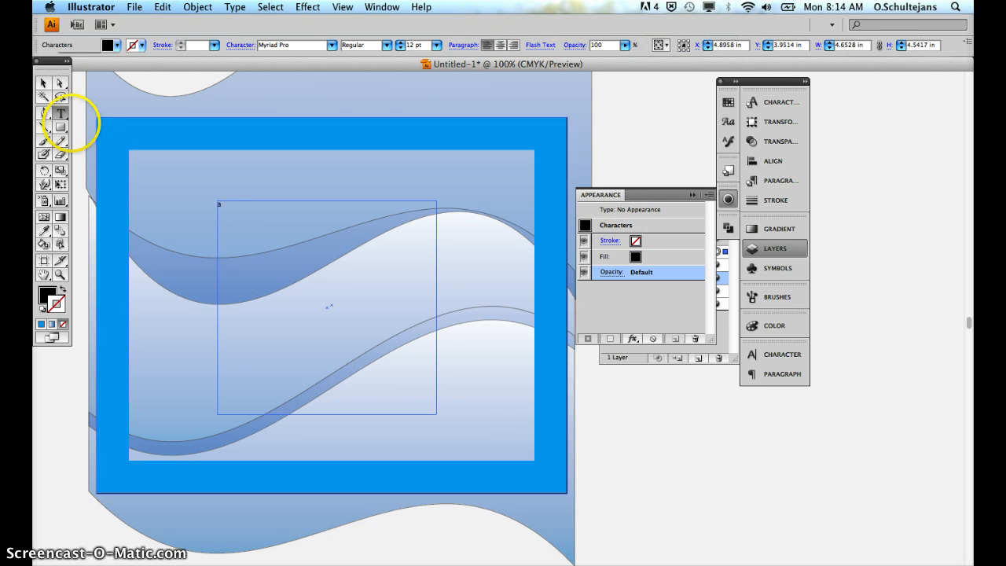
click(42, 85)
click(219, 202)
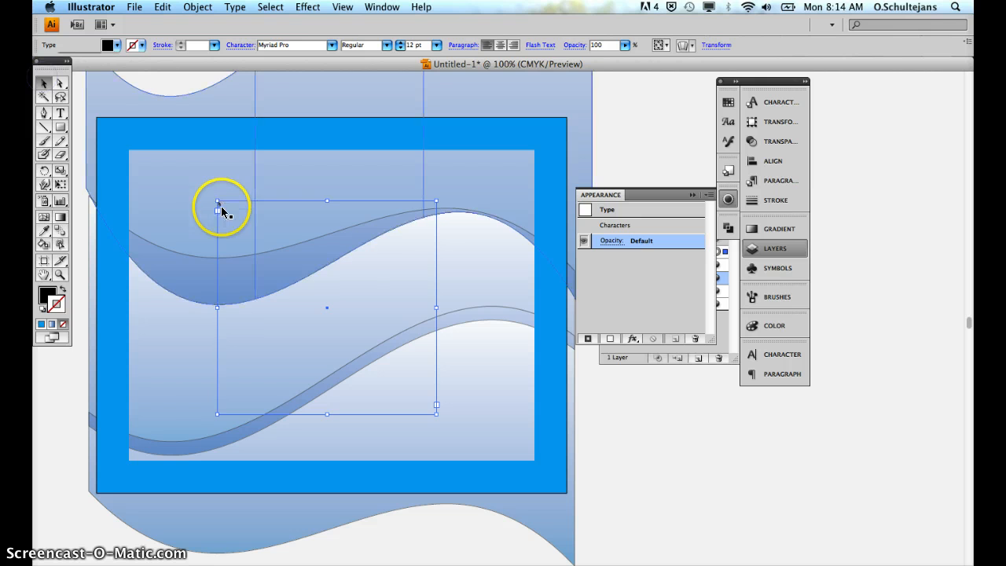
key(Delete)
Step: Create a point text object containing the letter "a" on the empty canvas beside the artwork
click(61, 113)
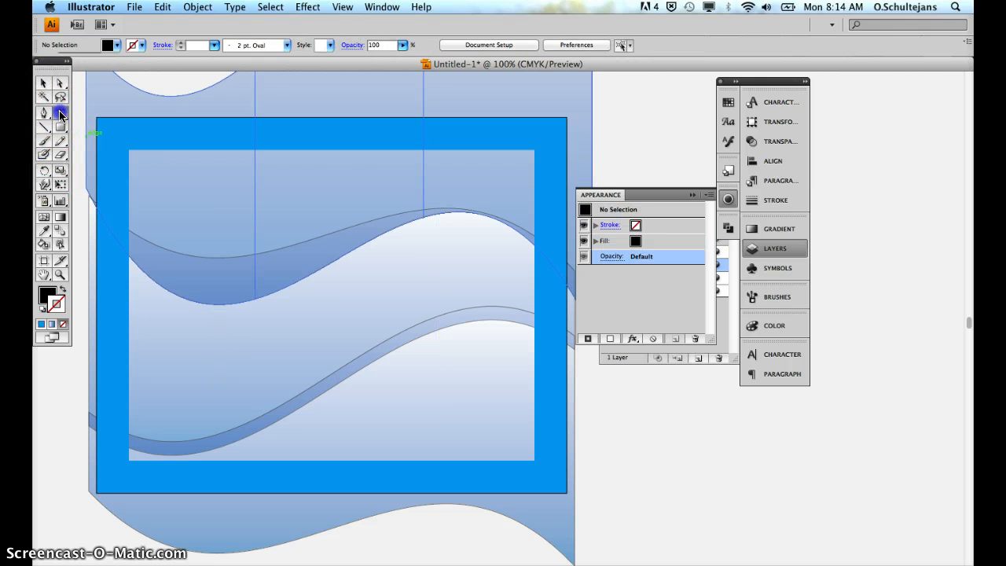
scroll(236, 330, down, 2)
scroll(243, 338, left, 5)
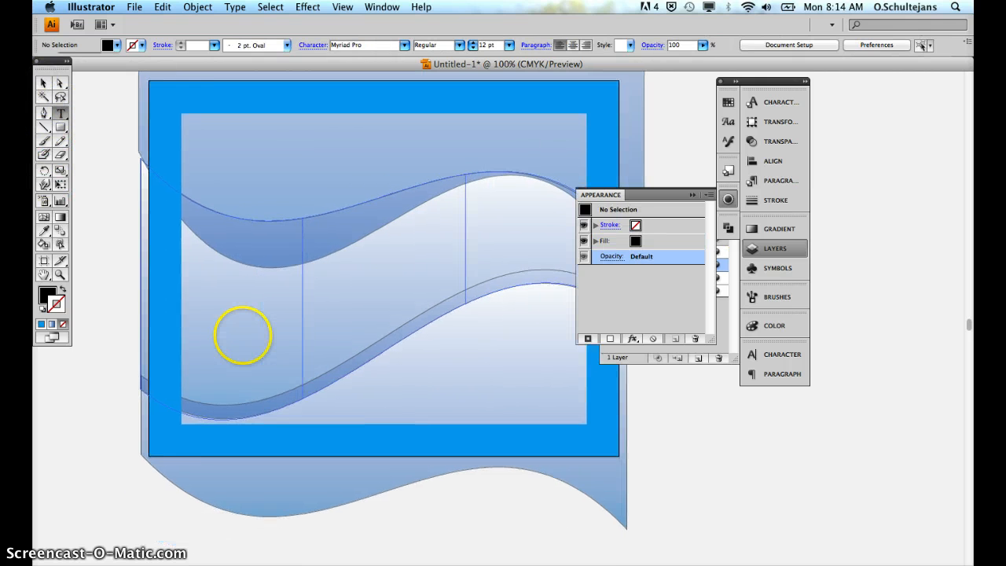
click(59, 116)
click(118, 156)
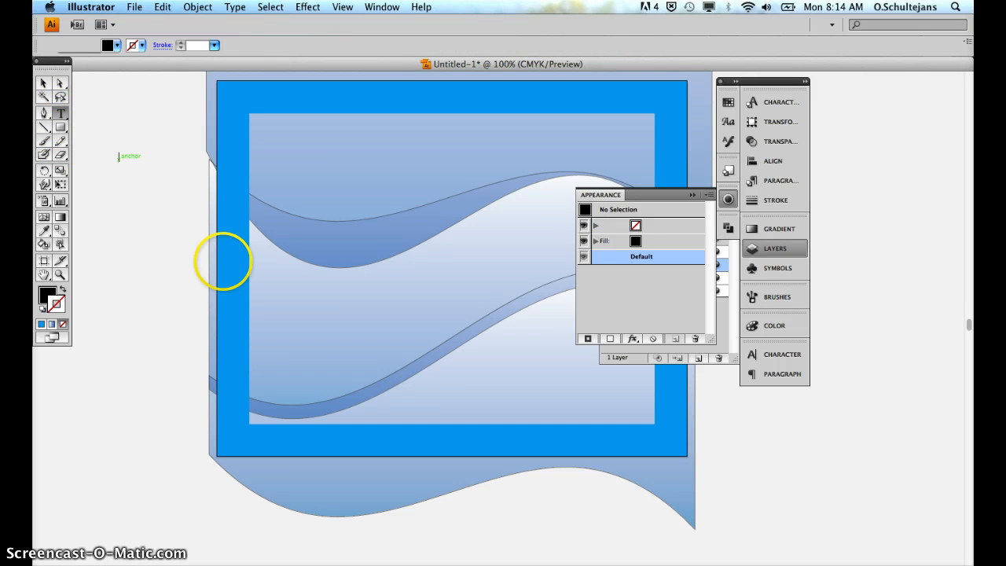
text(a)
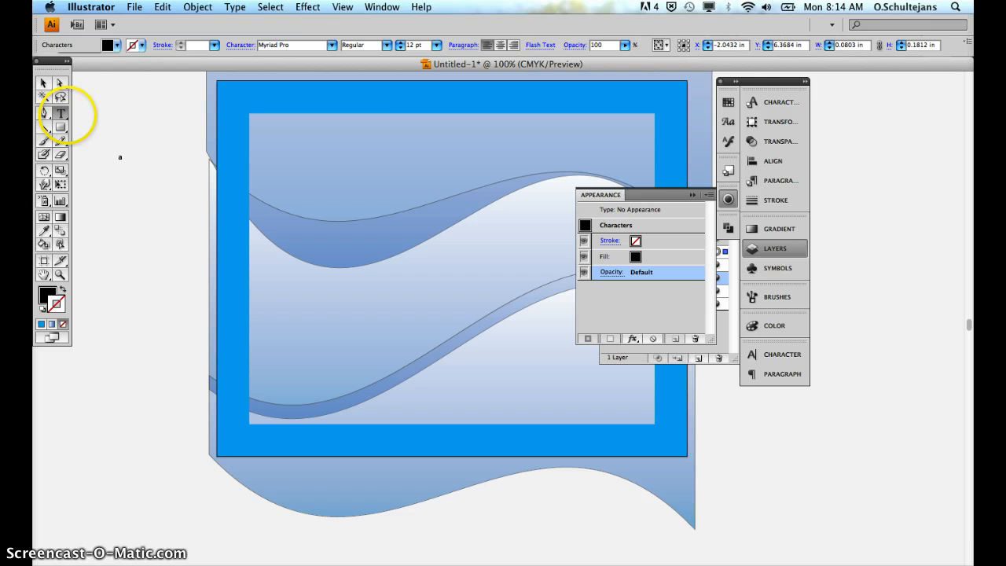
click(42, 82)
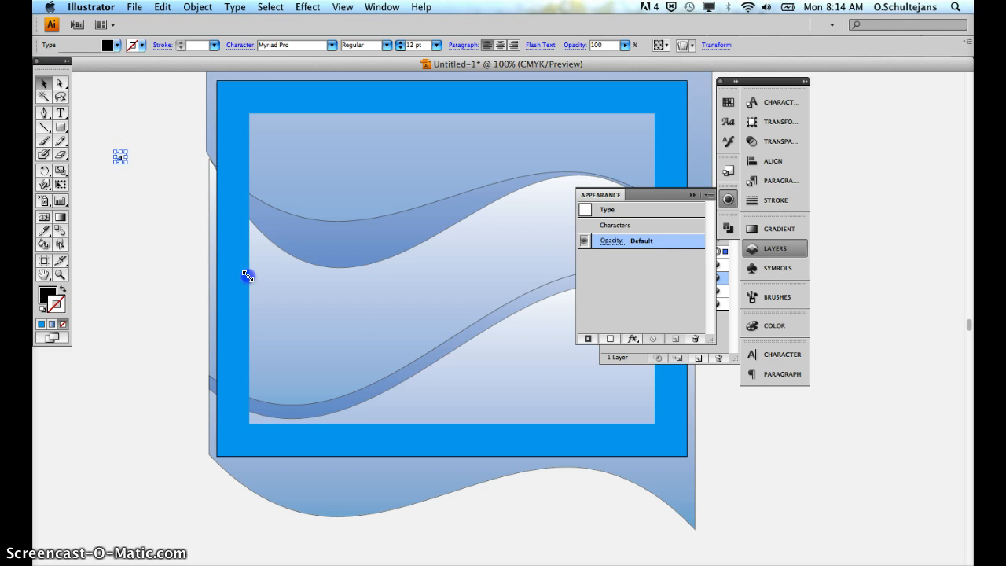
Step: Scale the letter "a" up to about 435.7 pt, place it in the middle of the framed background, and deselect it
drag(248, 276, 408, 492)
drag(290, 346, 416, 287)
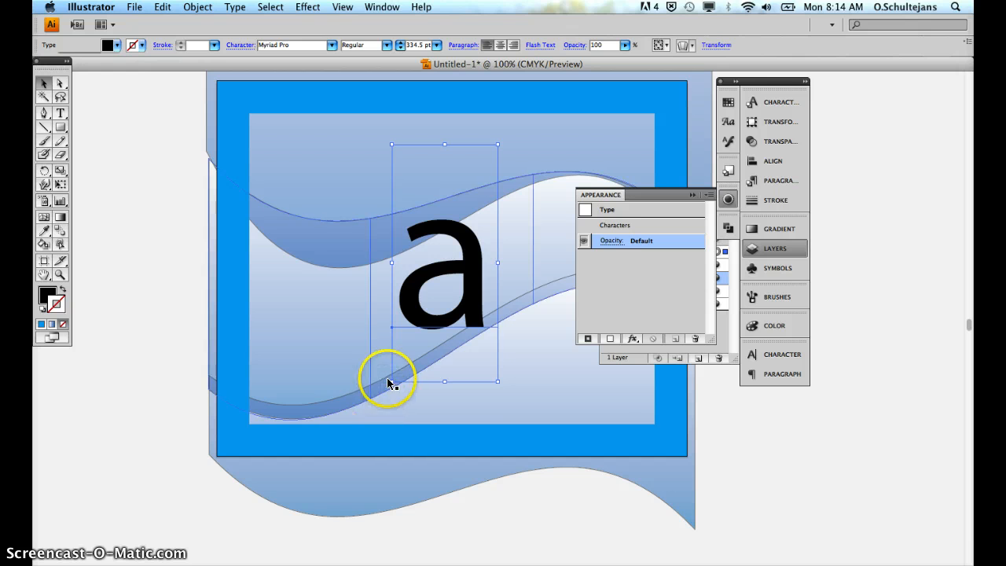
drag(390, 382, 311, 453)
drag(400, 340, 446, 263)
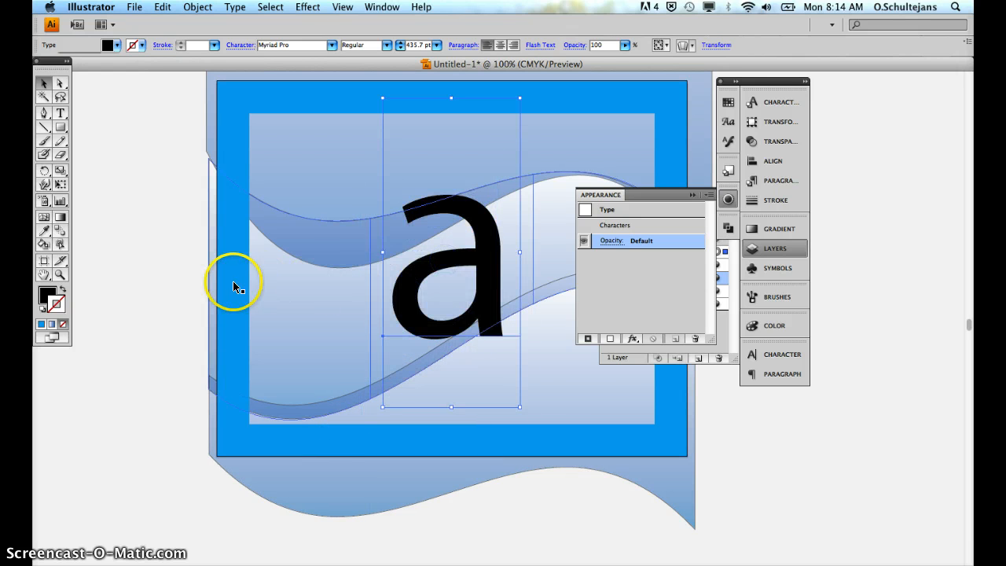
click(121, 280)
Step: Change the font of the large letter "a" to Noteworthy Light
scroll(230, 336, right, 5)
scroll(230, 337, up, 1)
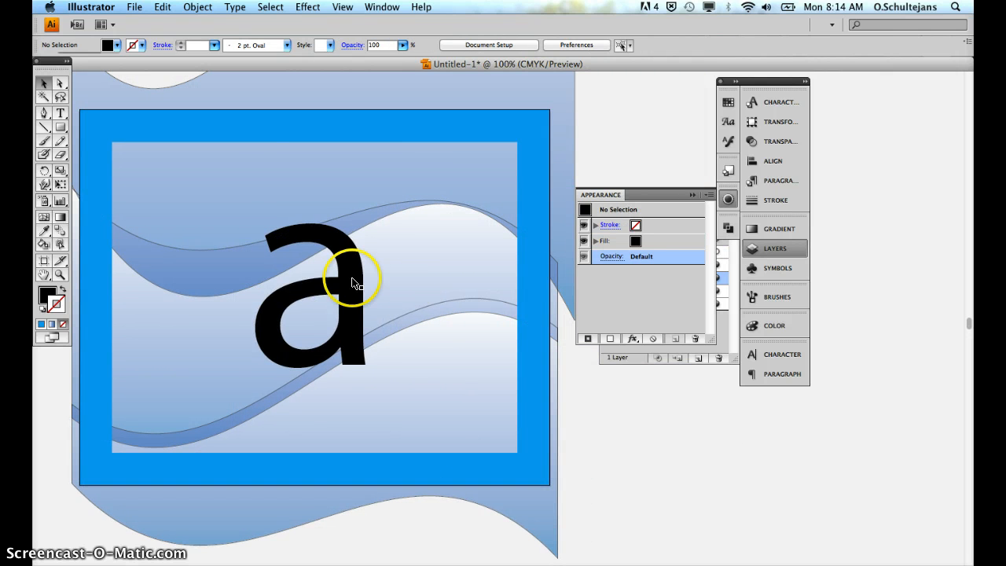
click(296, 312)
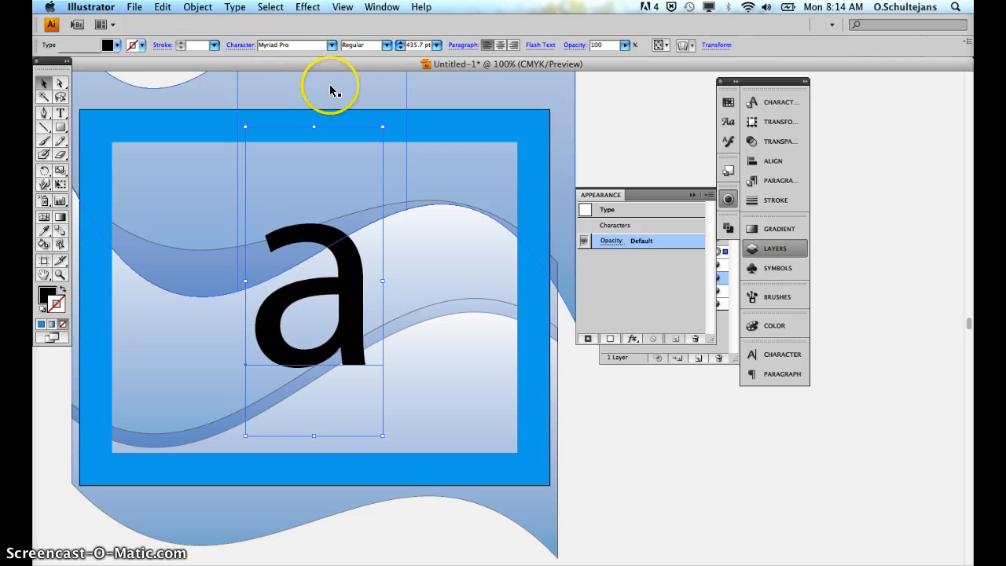
click(334, 47)
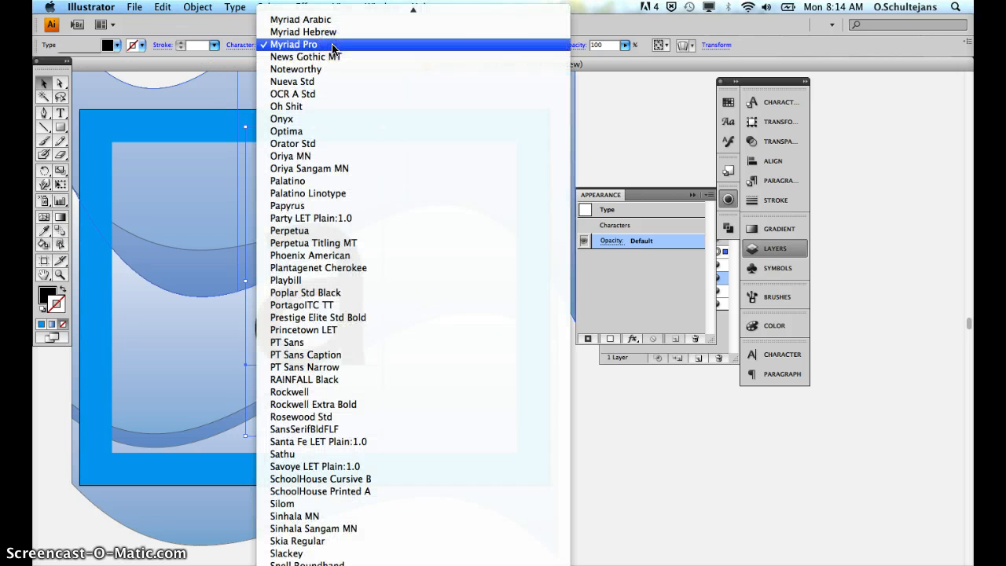
click(326, 69)
click(312, 322)
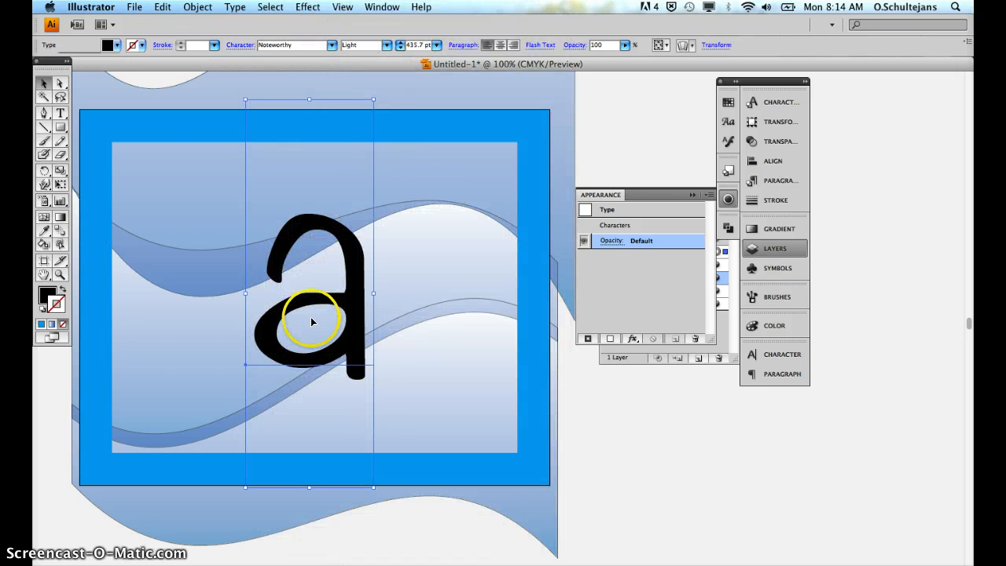
Step: Change the font of the large letter "a" to Trebuchet MS Regular
click(316, 44)
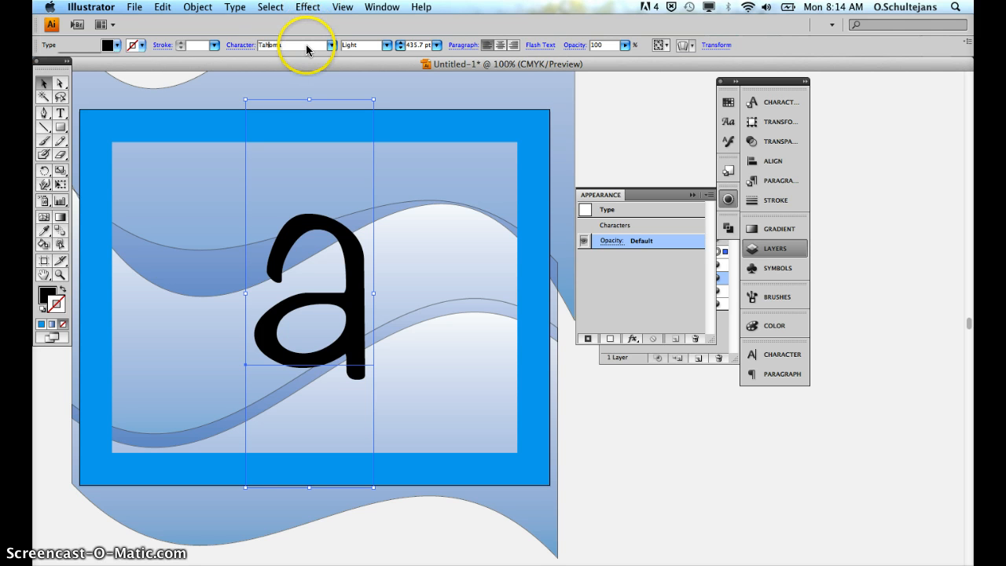
double_click(306, 45)
text(Tah)
key(Return)
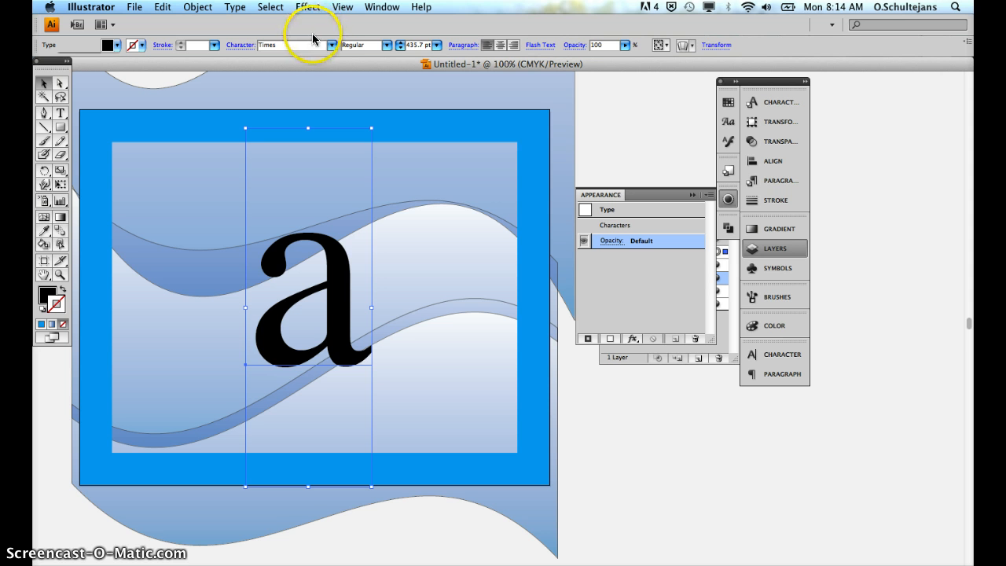
click(332, 45)
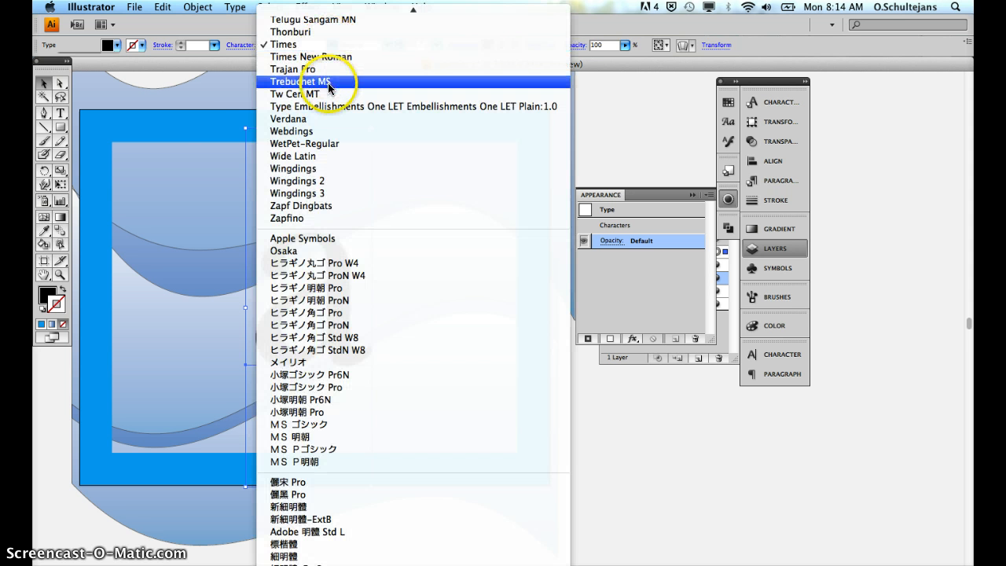
click(329, 81)
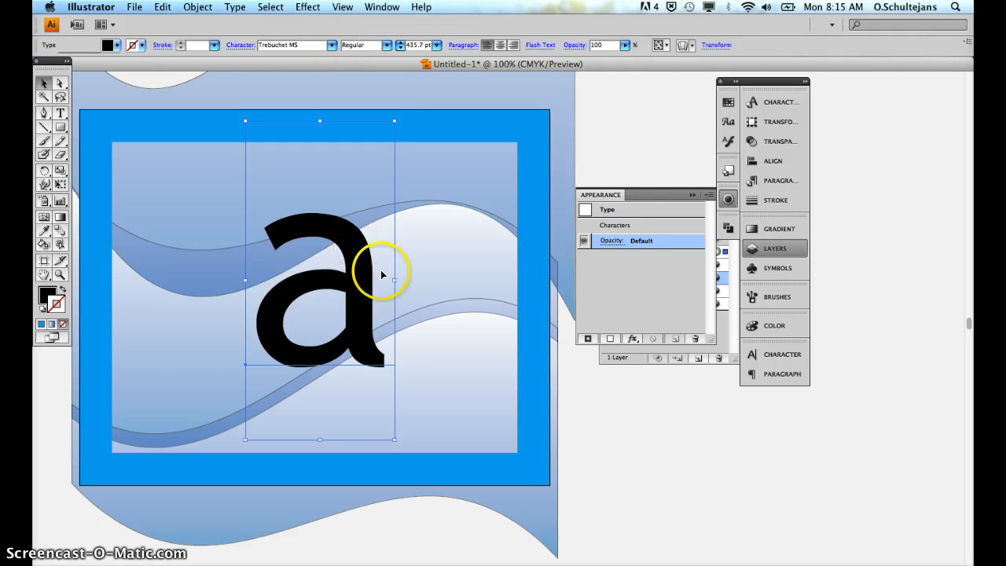
Step: Try out the letters b, c, e and f in turn in place of the large "a"
double_click(328, 265)
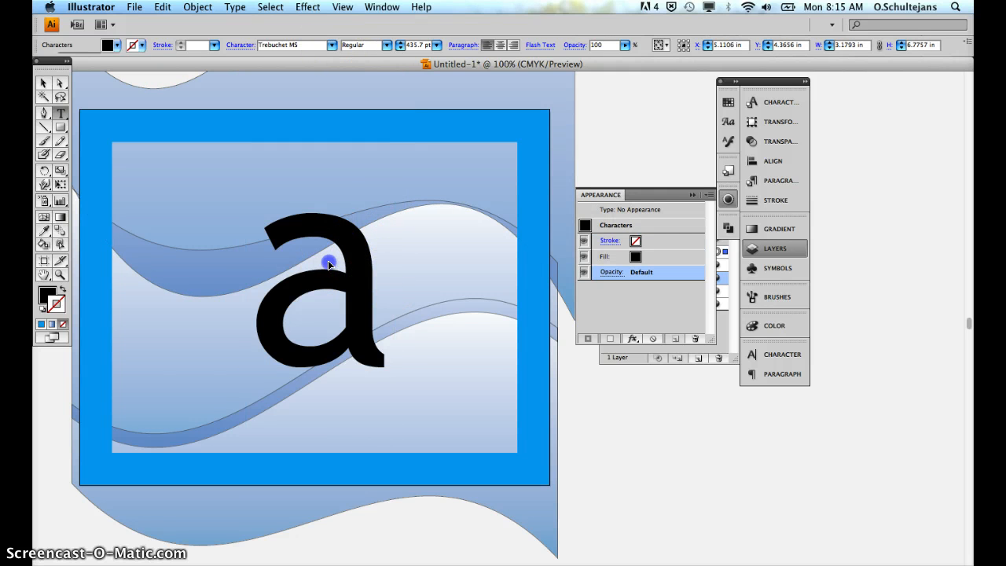
double_click(296, 261)
double_click(330, 265)
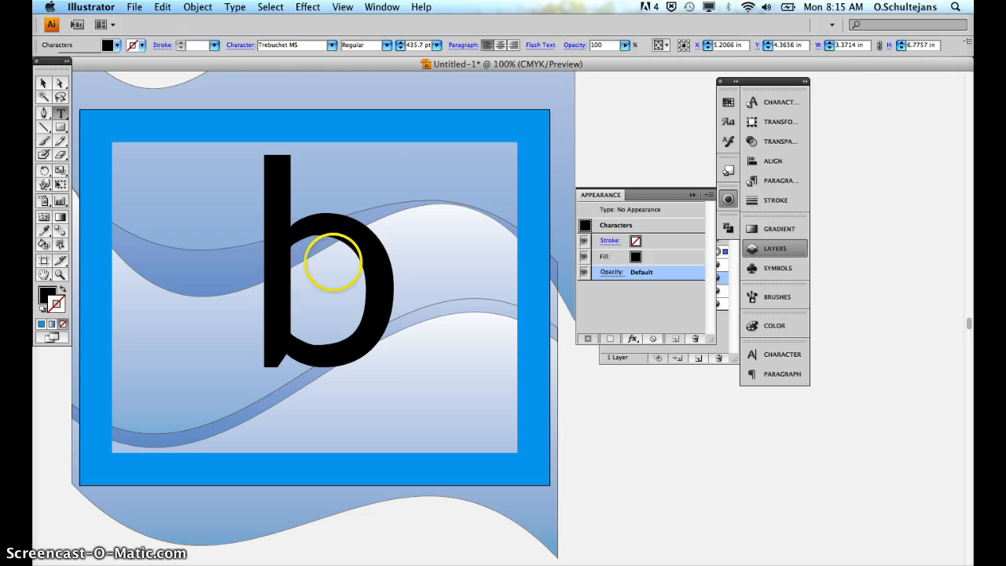
text(c)
double_click(328, 265)
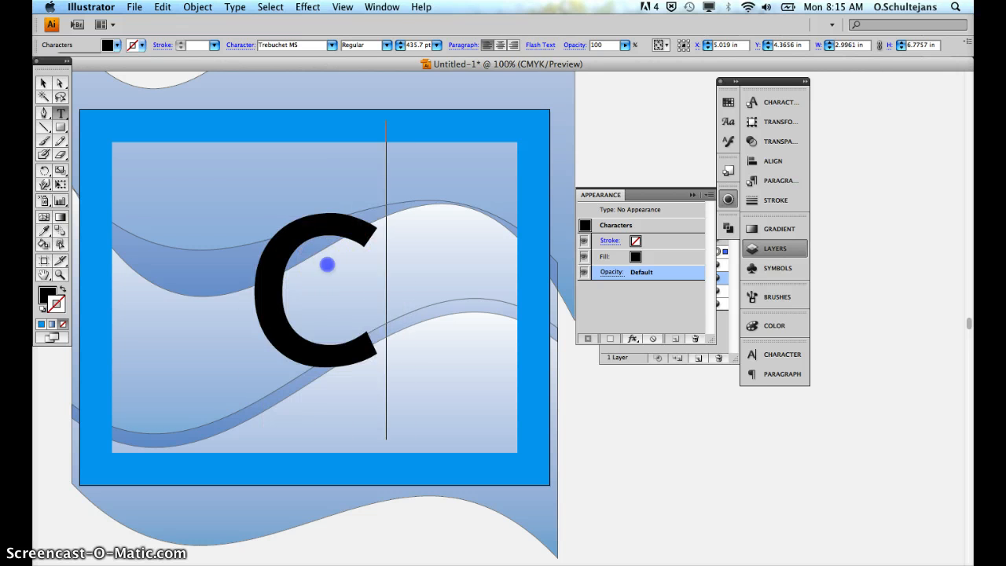
text(e)
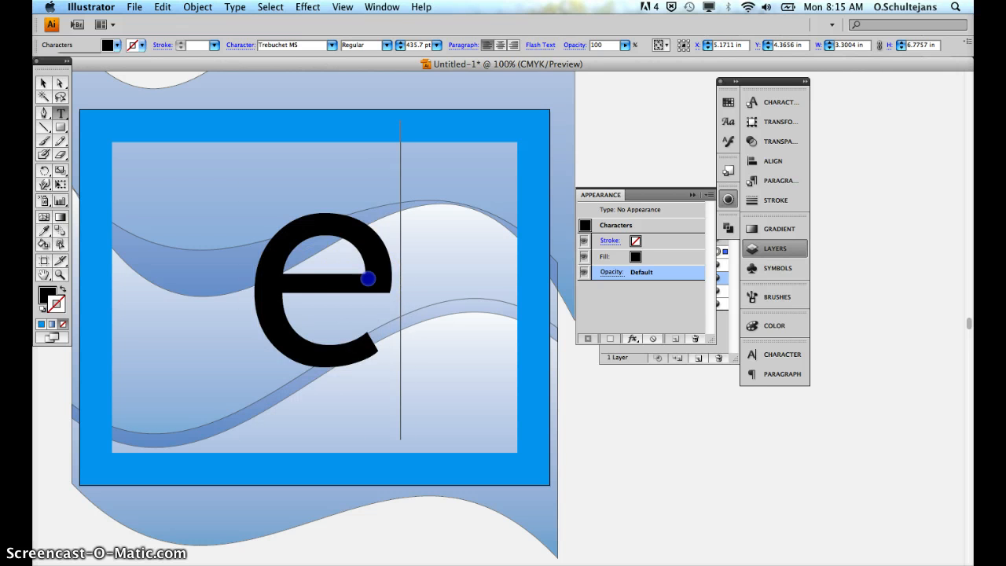
double_click(292, 277)
text(f)
Step: Replace the large letter in the frame with "y" and deselect the text object
double_click(287, 287)
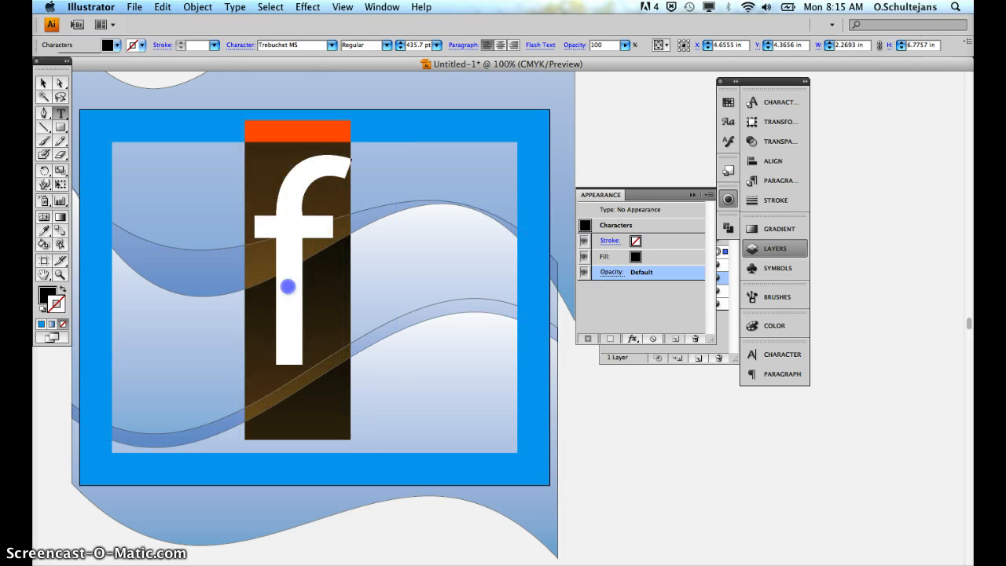
click(361, 297)
text(y)
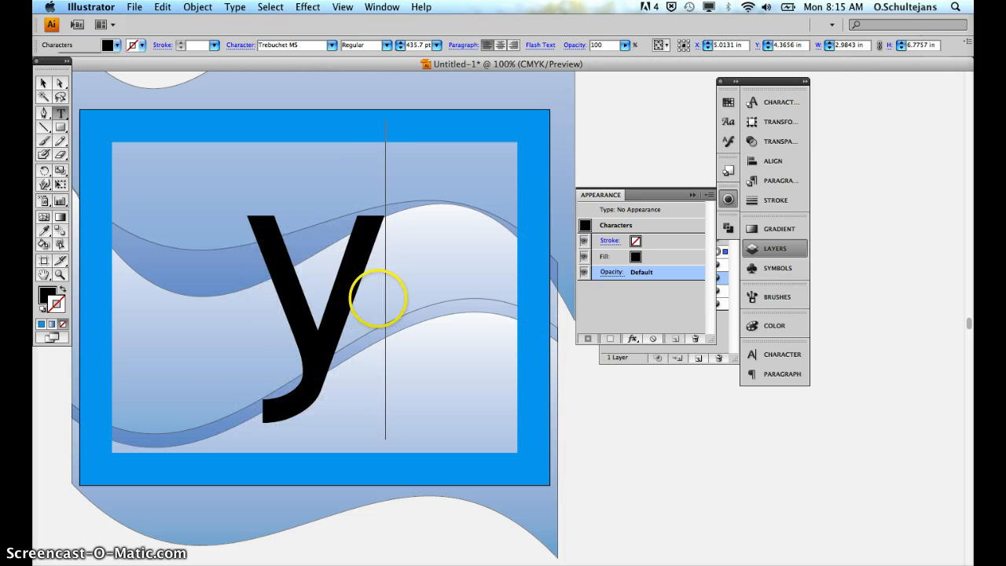
double_click(253, 301)
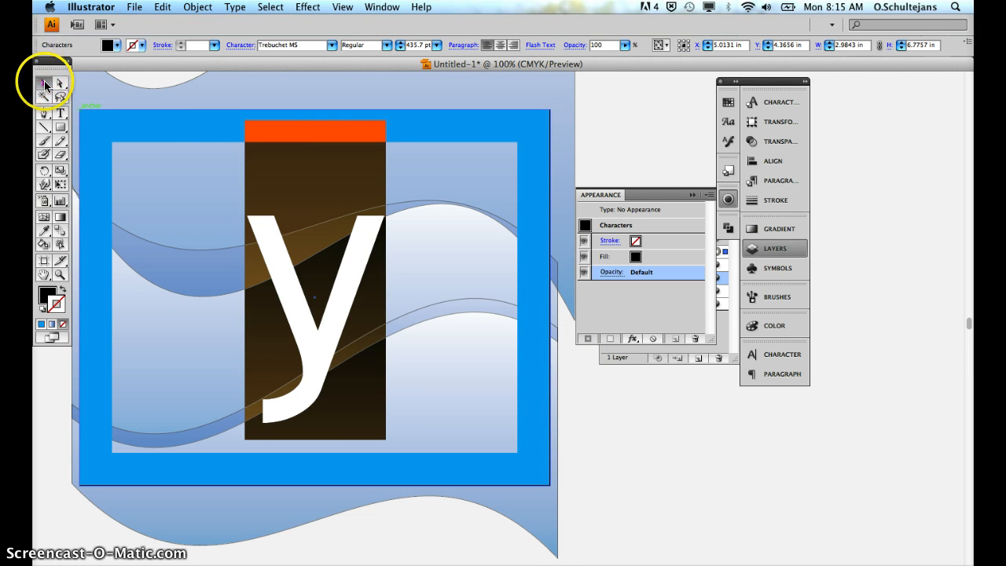
click(43, 82)
click(690, 456)
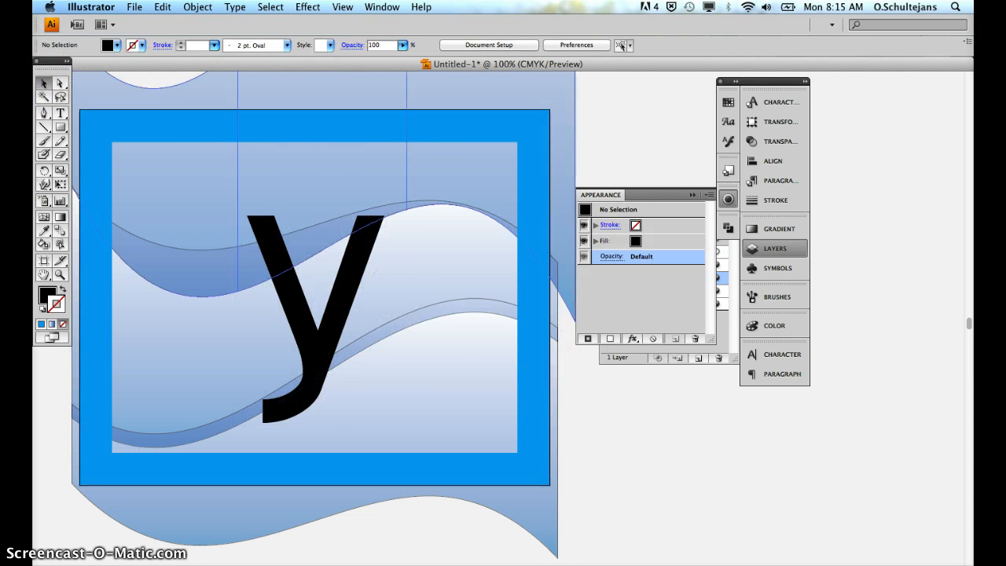
Step: Save the document to the Desktop as an Adobe PDF named "y" with the Illustrator Default preset
click(134, 8)
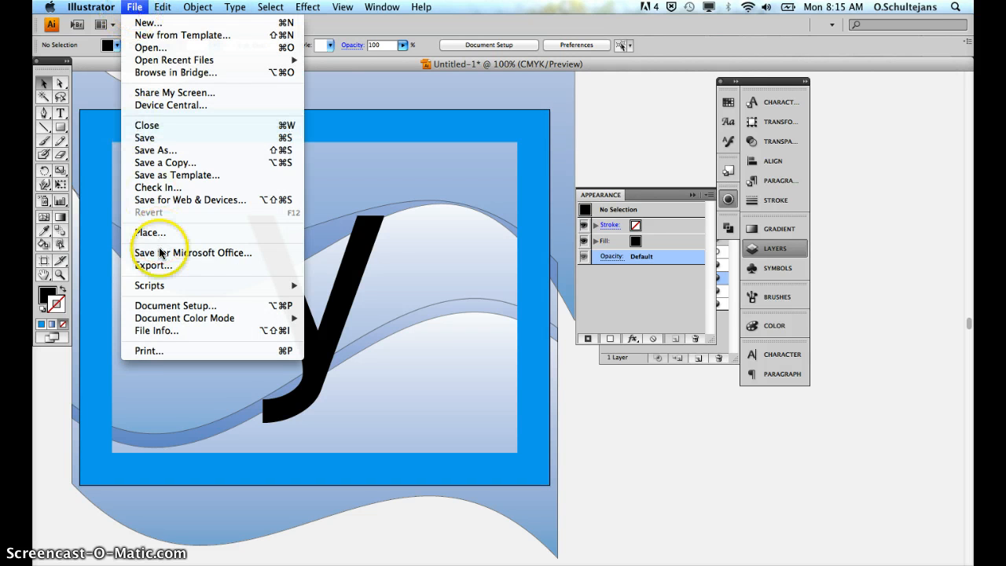
click(383, 269)
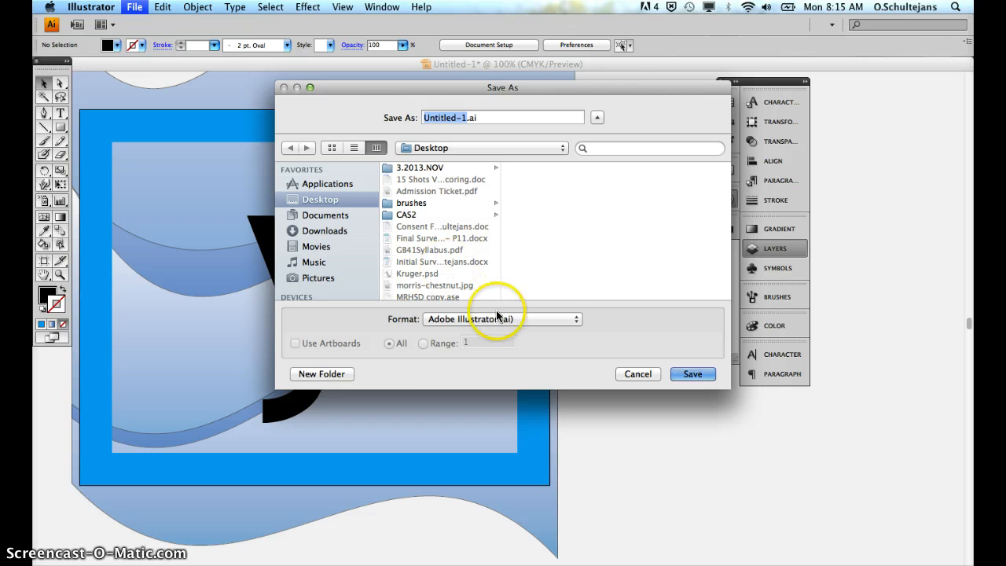
click(495, 319)
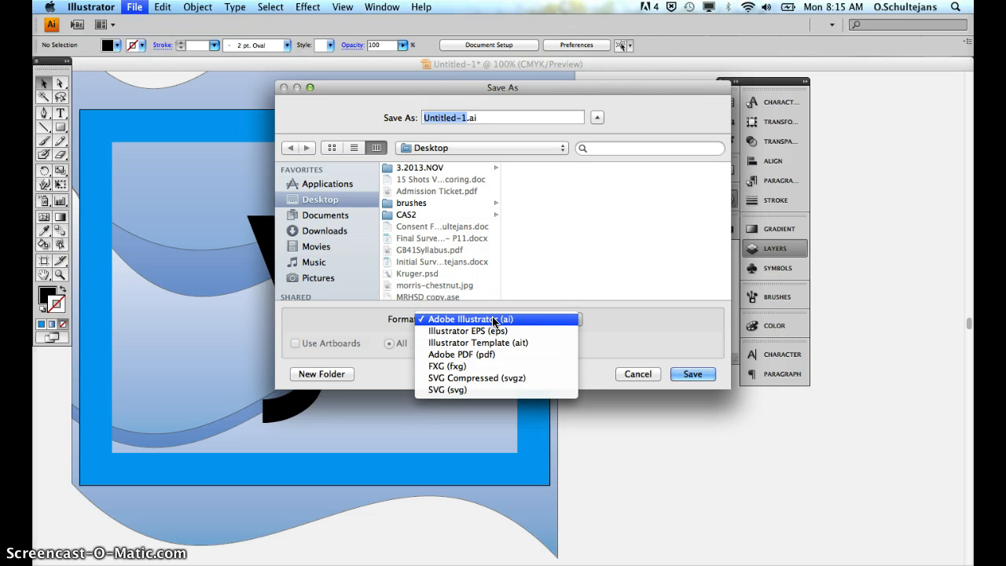
click(444, 356)
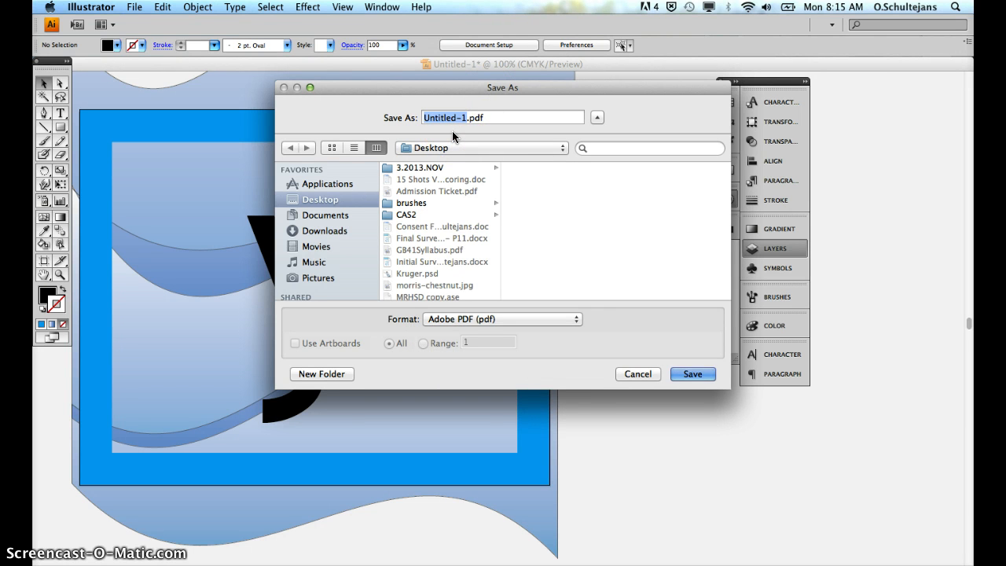
text(y)
click(692, 374)
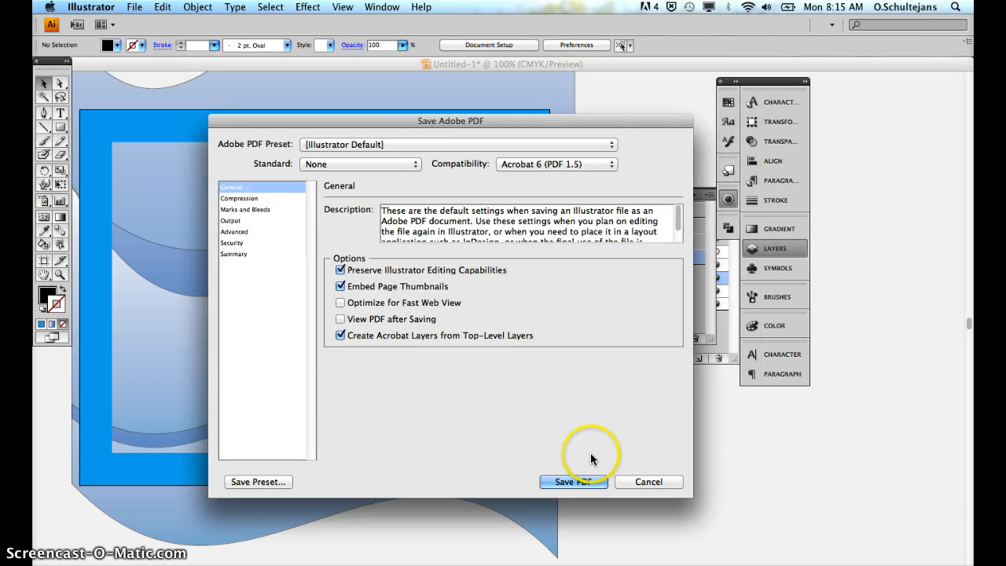
click(575, 481)
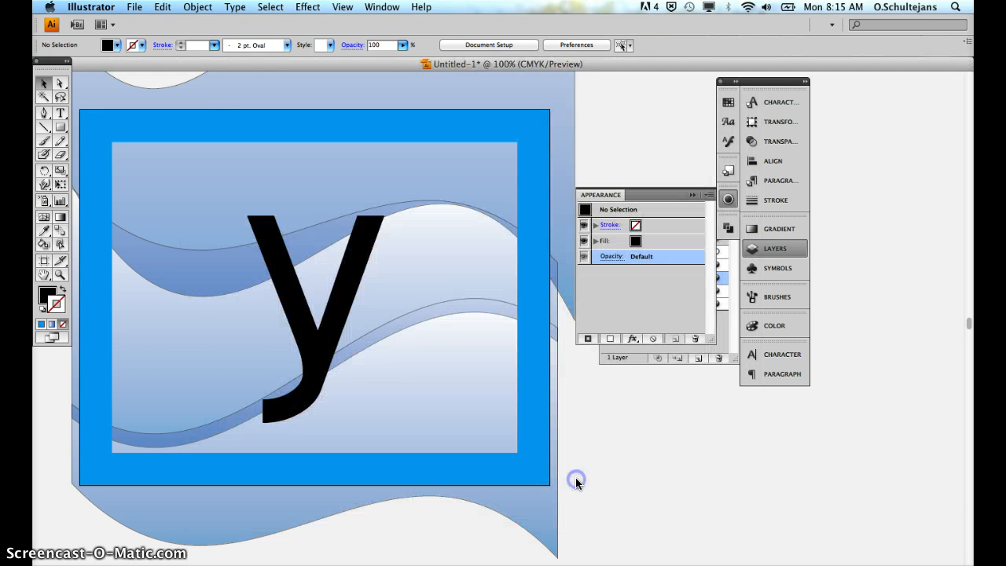
click(601, 435)
click(473, 369)
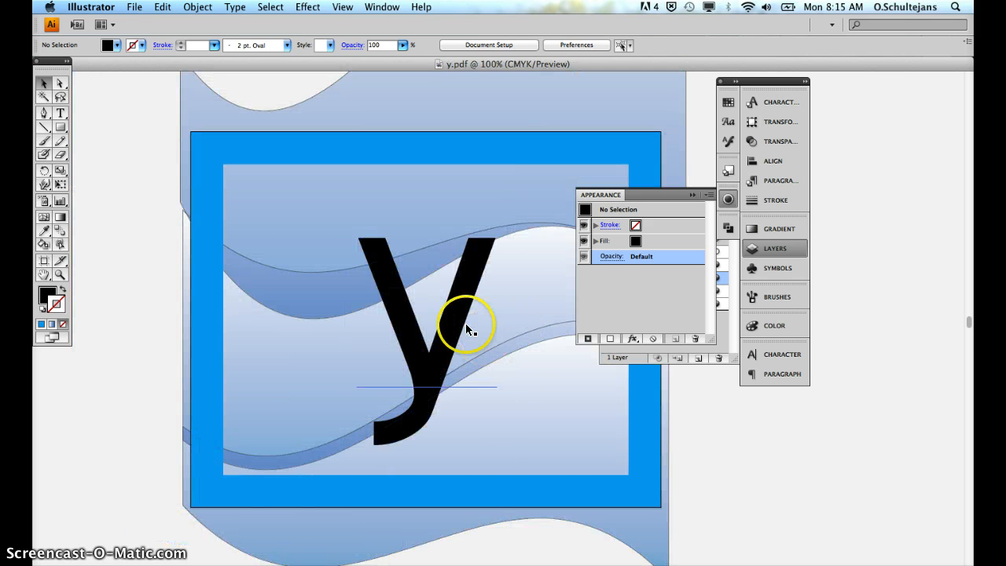
Step: Select the three wave envelopes behind the letter together and delete them
click(234, 202)
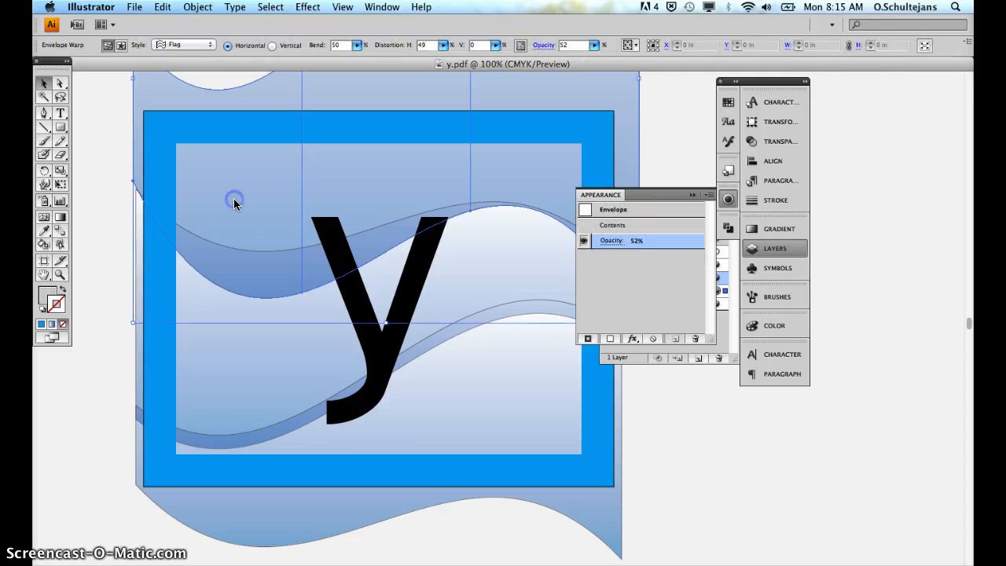
shift+click(242, 376)
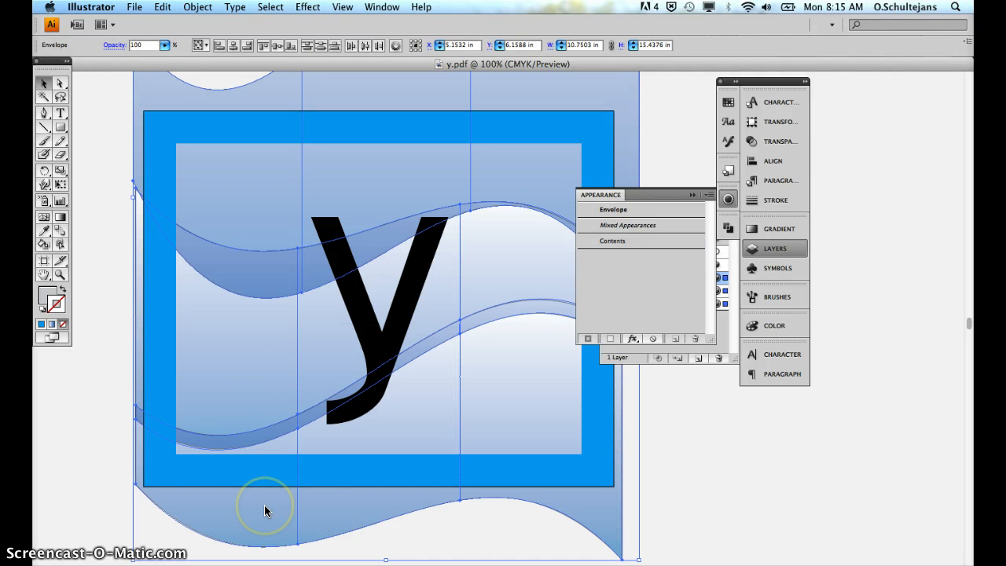
key(Delete)
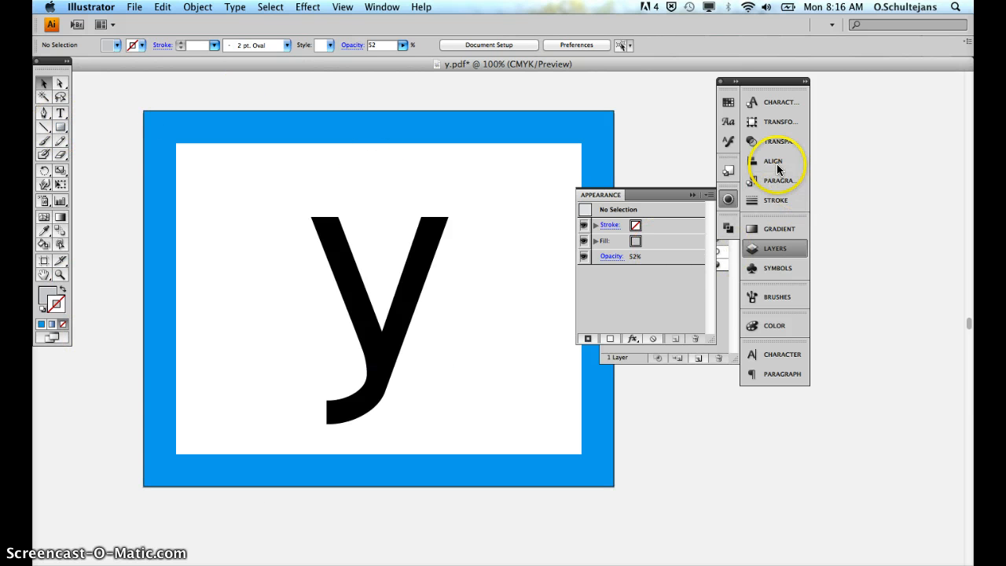
Step: Collapse Layer 1 in the layer list and hide it
click(774, 246)
click(774, 246)
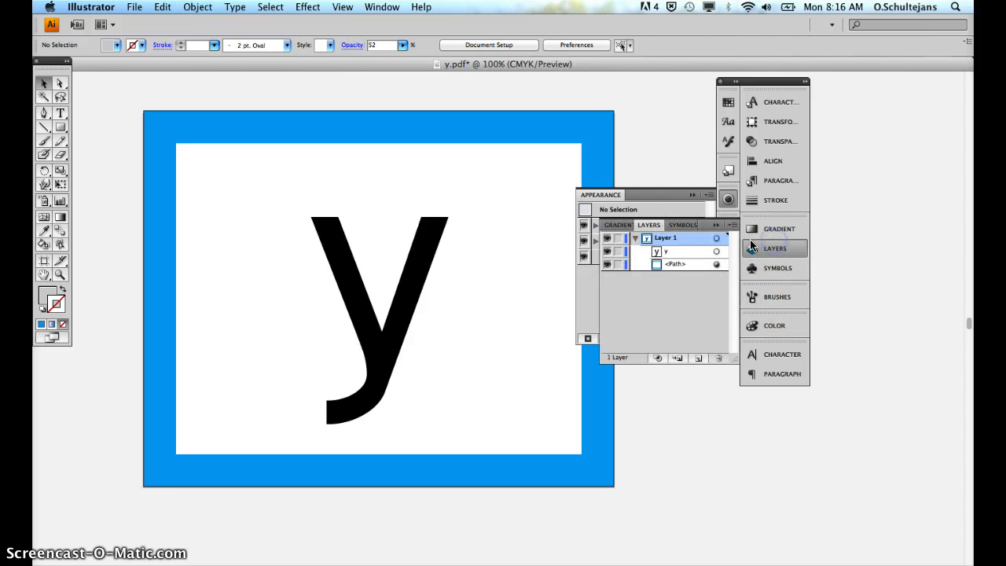
click(635, 239)
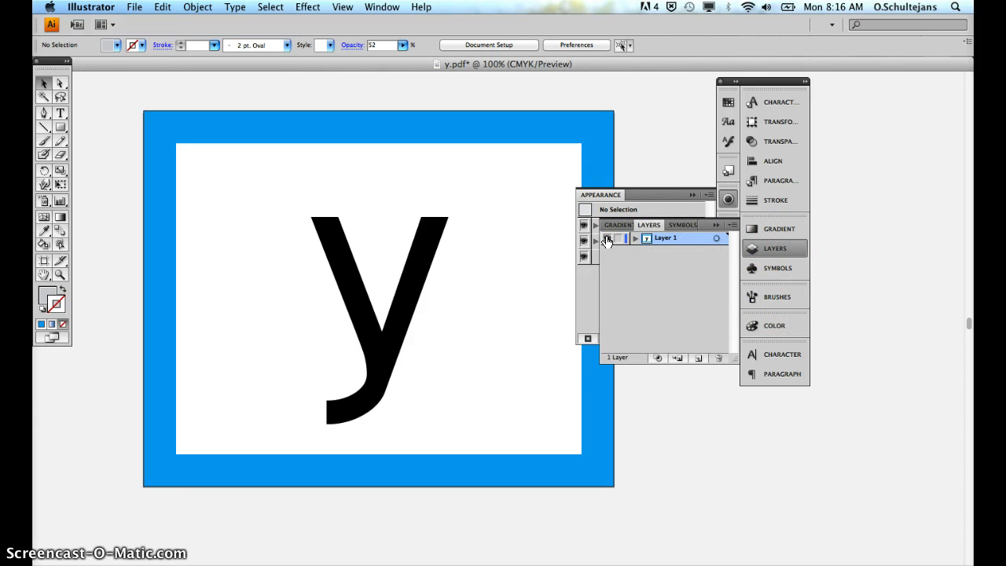
click(606, 238)
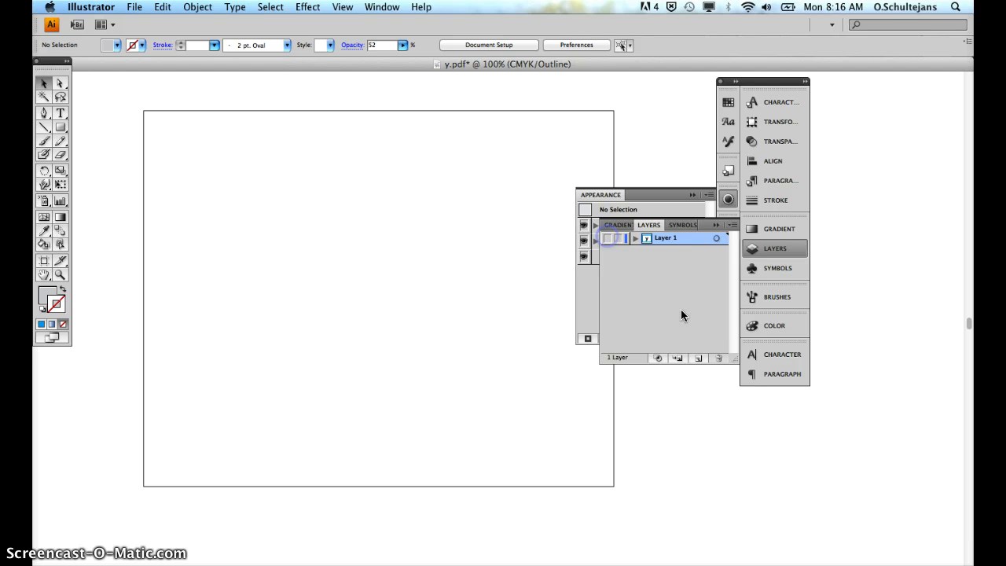
Step: Add a new layer, place it below Layer 1, and rename it "new background"
click(696, 360)
drag(678, 240, 677, 260)
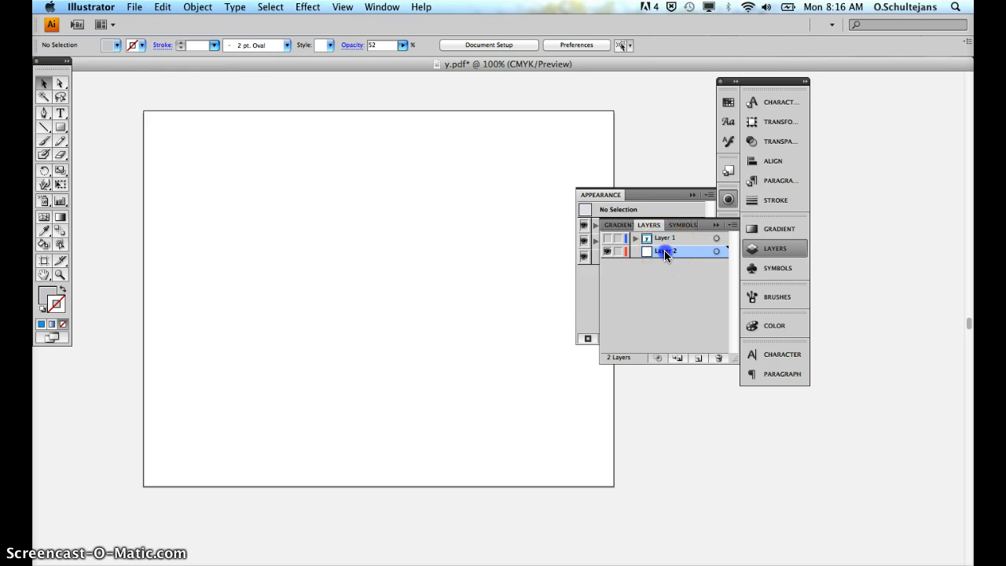
double_click(665, 250)
text(new background)
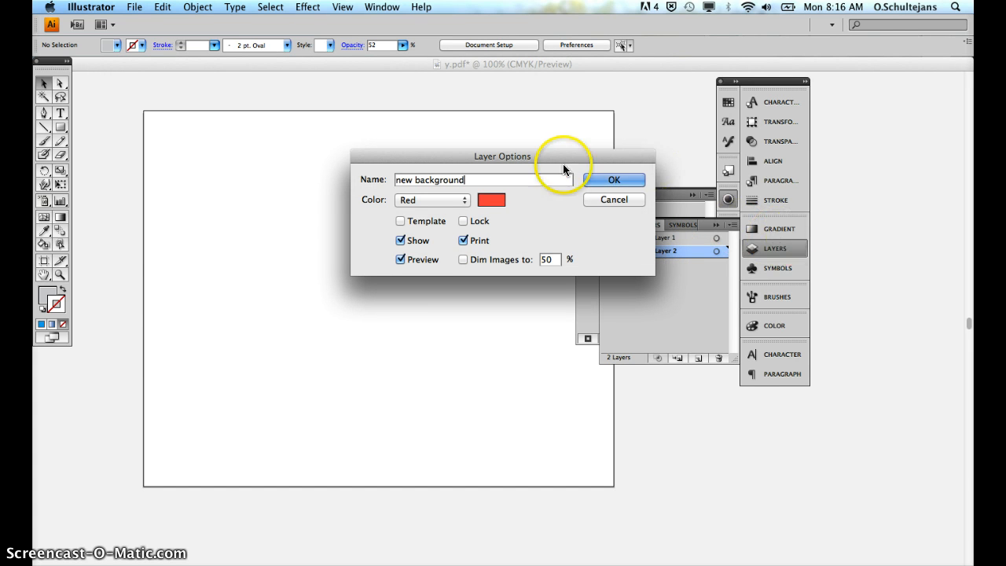
click(607, 179)
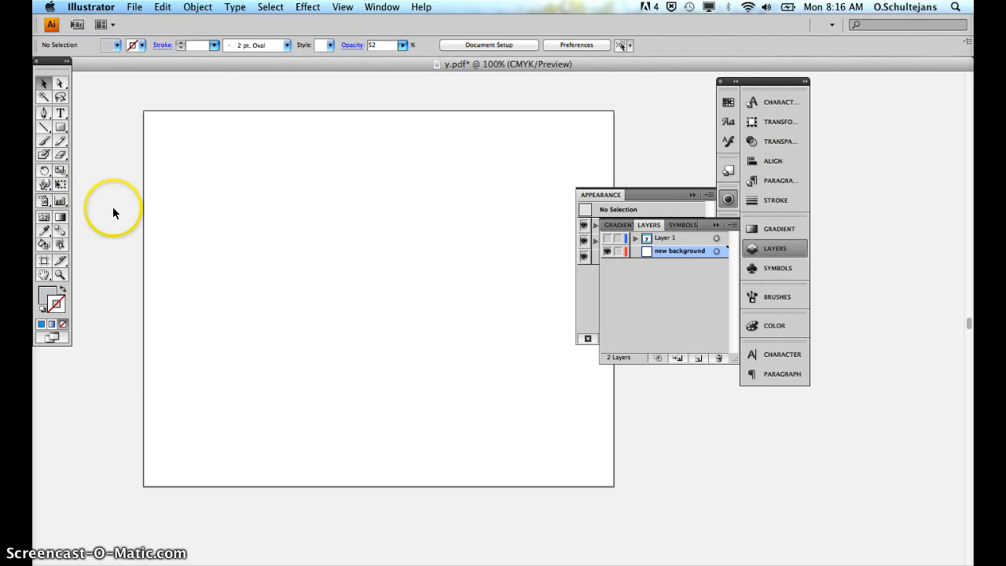
Step: Draw a 10 by 8 in rectangle covering the artboard and fill it with the white-to-blue linear gradient at -90°
click(61, 127)
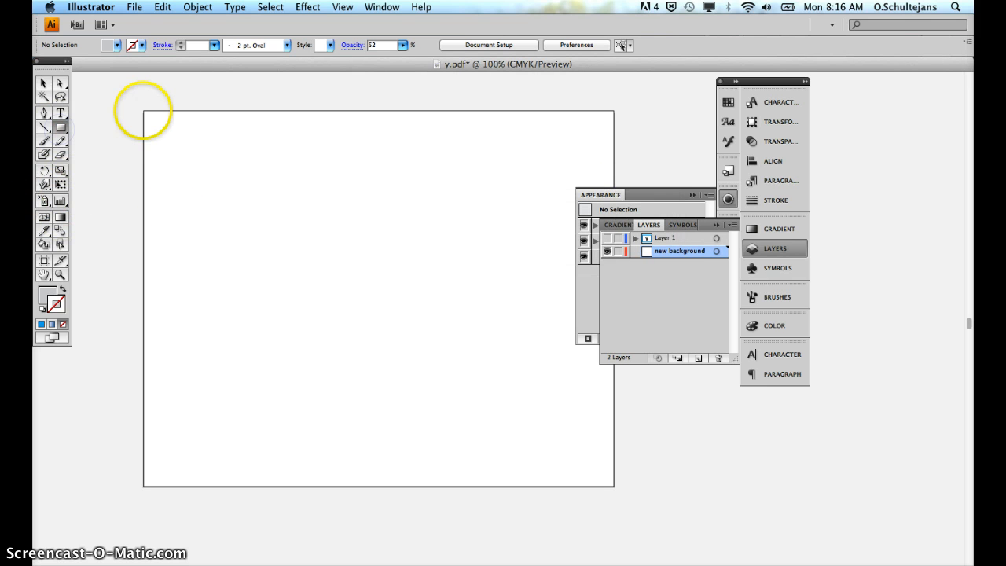
drag(147, 117, 610, 486)
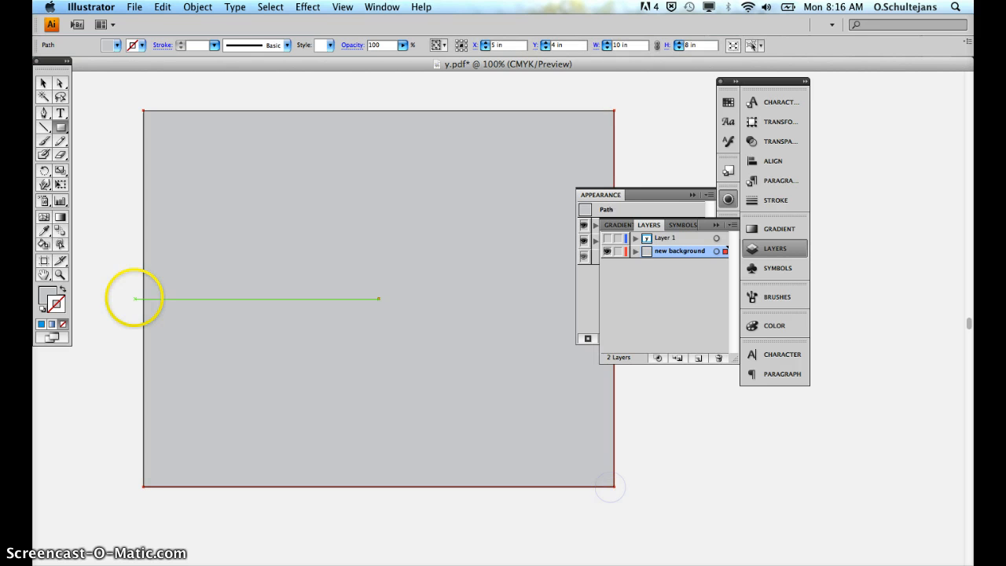
click(51, 323)
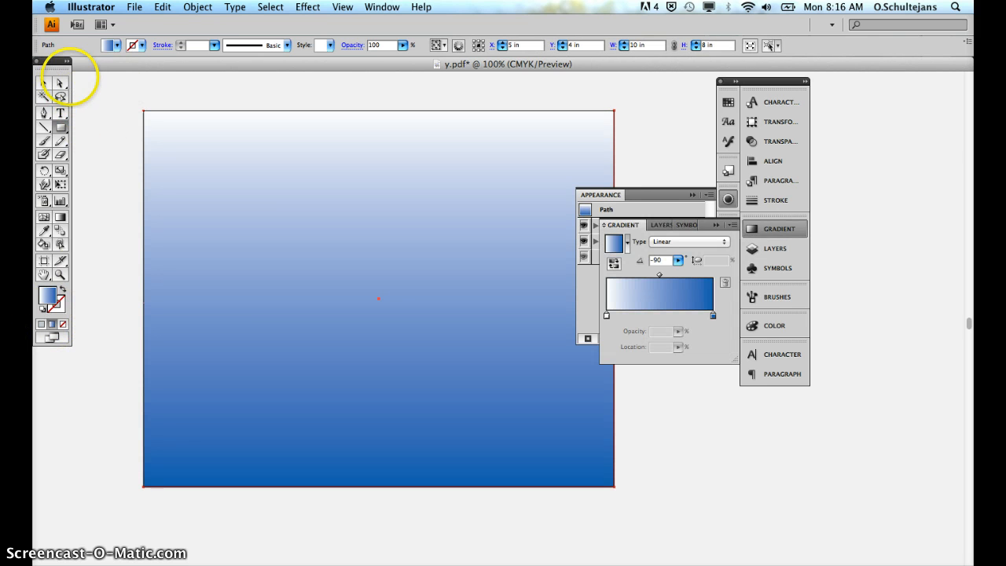
Step: Shorten the gradient rectangle to a band about 2.7 in high and position it just below the artboard's middle
click(44, 83)
drag(378, 111, 380, 360)
drag(383, 399, 384, 352)
Step: Apply a mesh envelope distortion with 5 rows and 5 columns to the gradient band
click(197, 7)
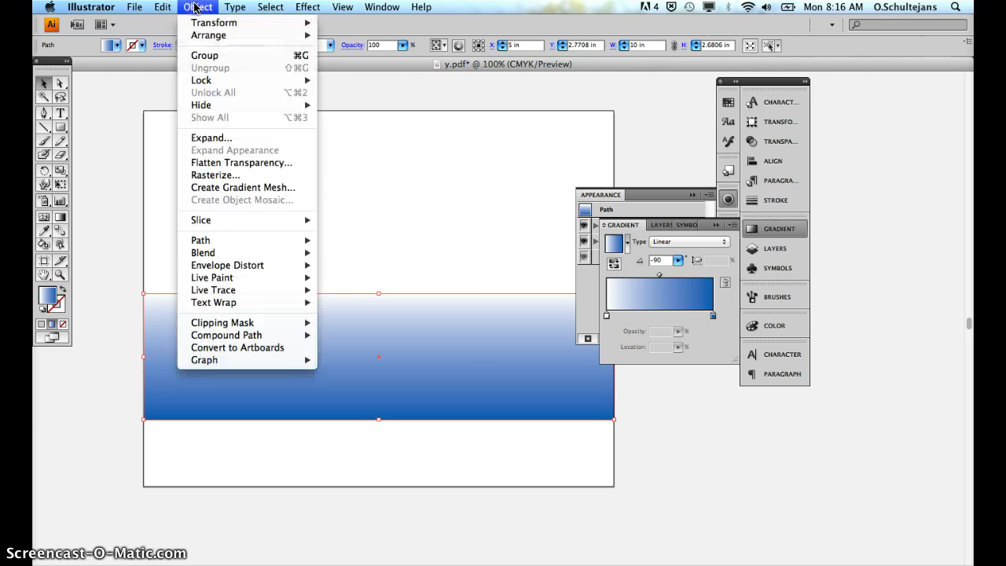
mouse_move(244, 272)
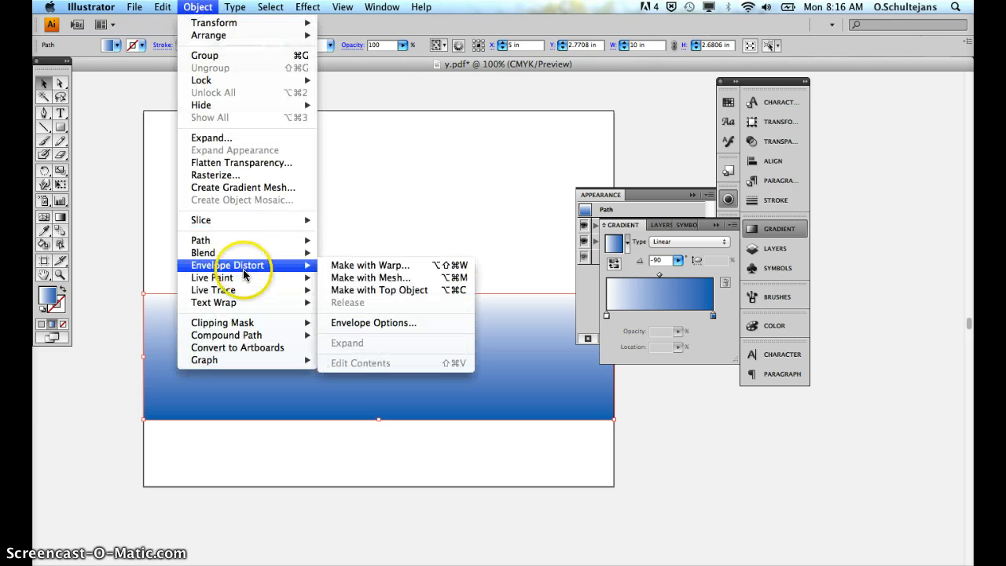
click(401, 285)
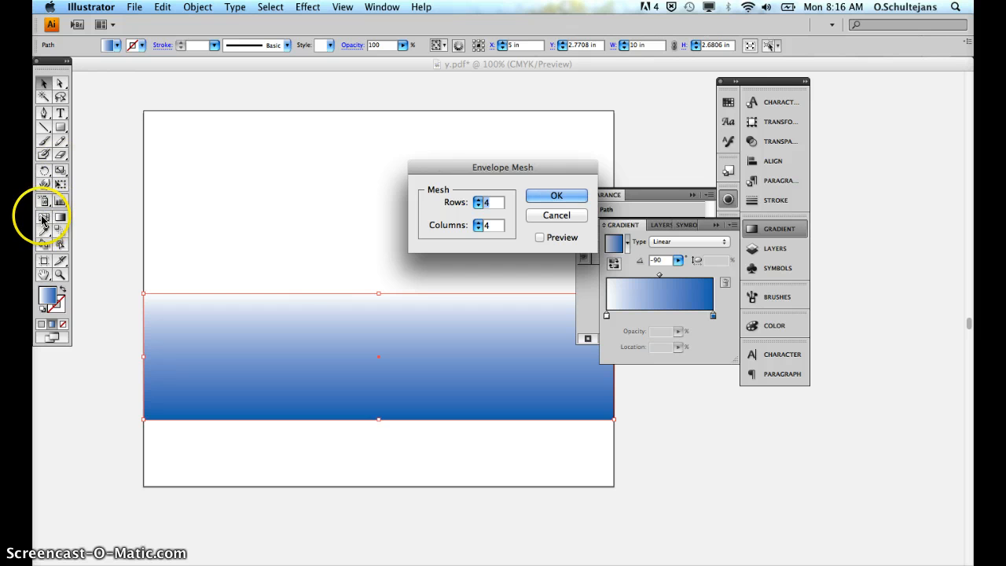
click(477, 200)
click(477, 200)
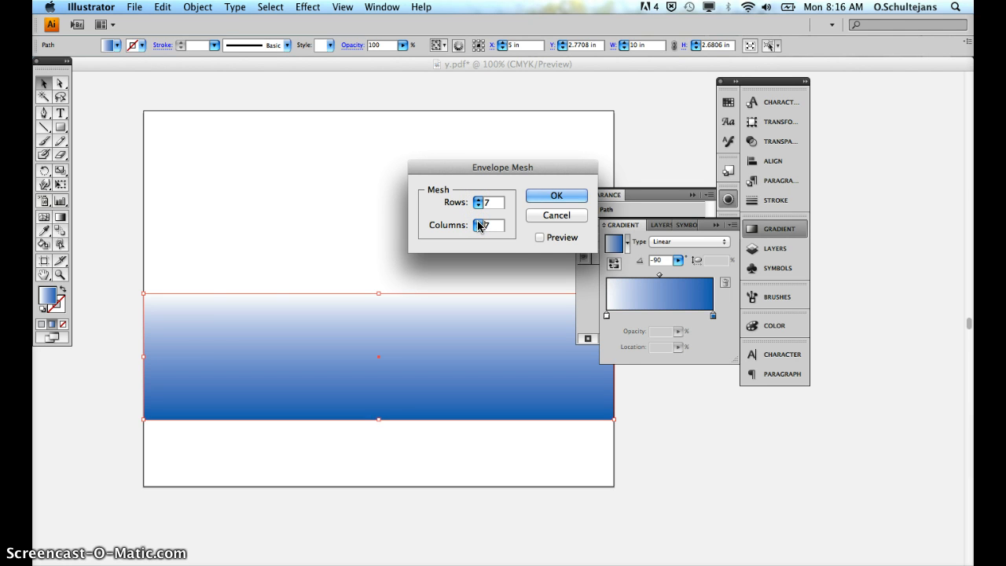
click(539, 237)
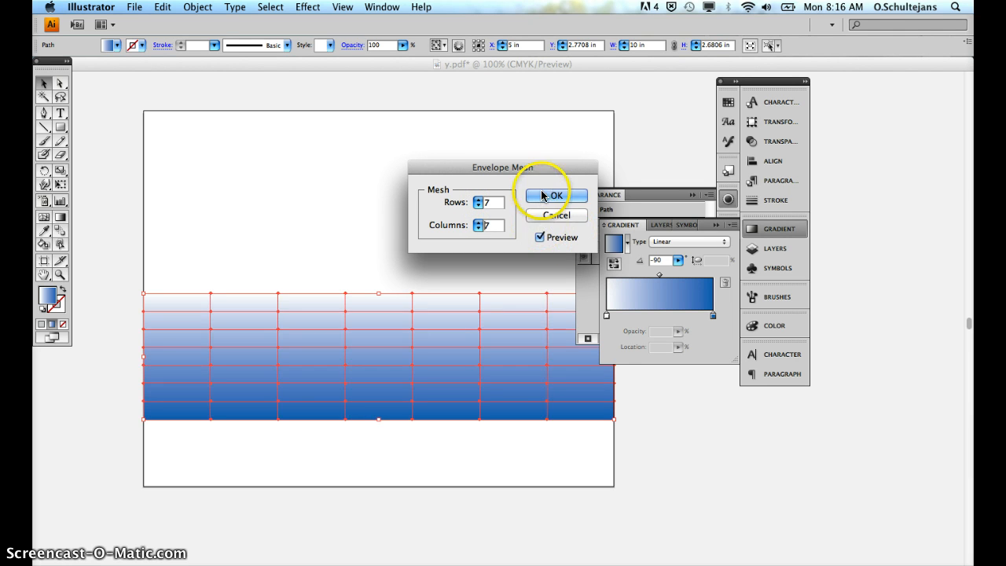
click(478, 206)
click(478, 206)
click(477, 229)
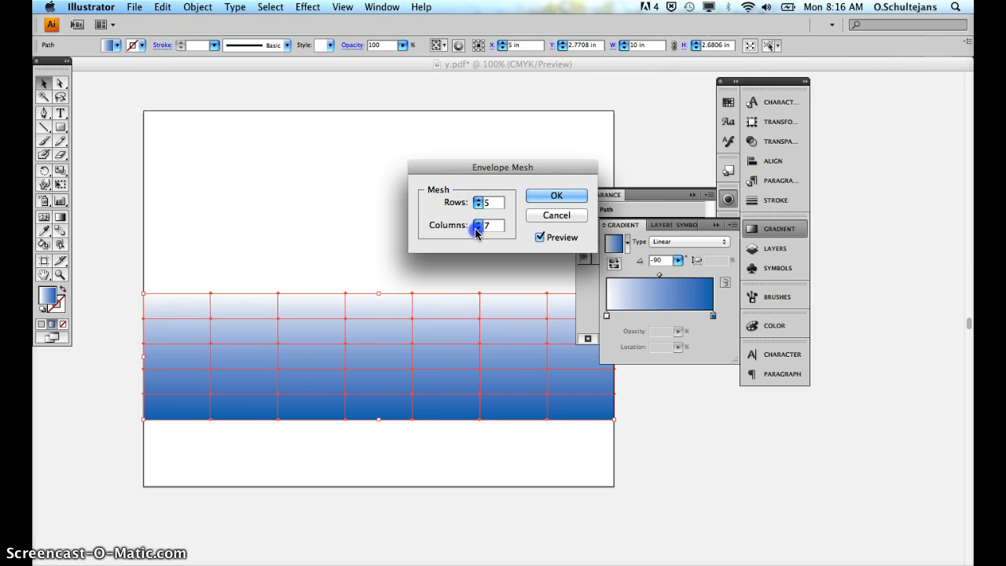
click(477, 229)
click(555, 197)
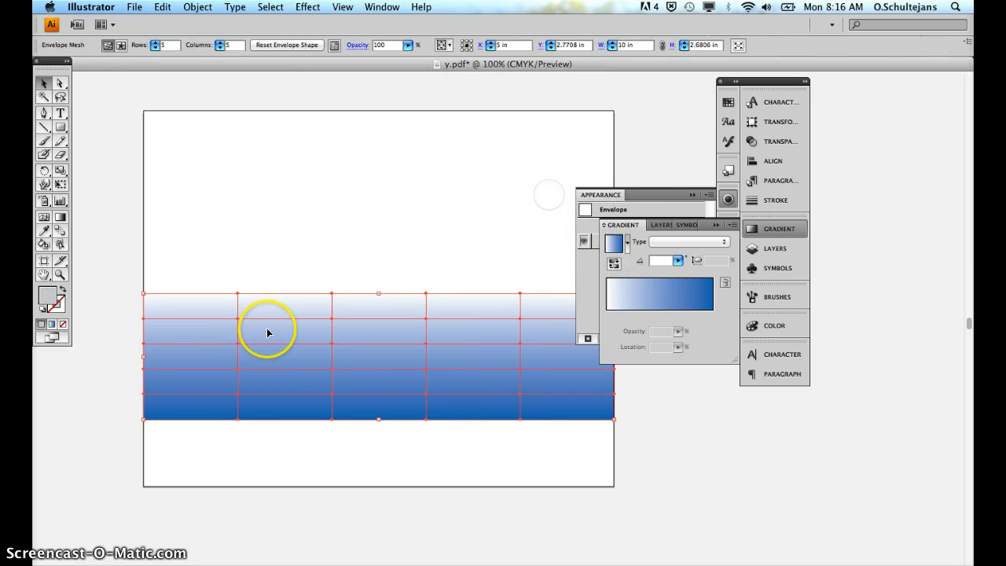
Step: Move the mesh band up to about Y 4.1 in and pull the first inner column's upper three mesh points up into a crest
drag(238, 319, 236, 257)
click(60, 82)
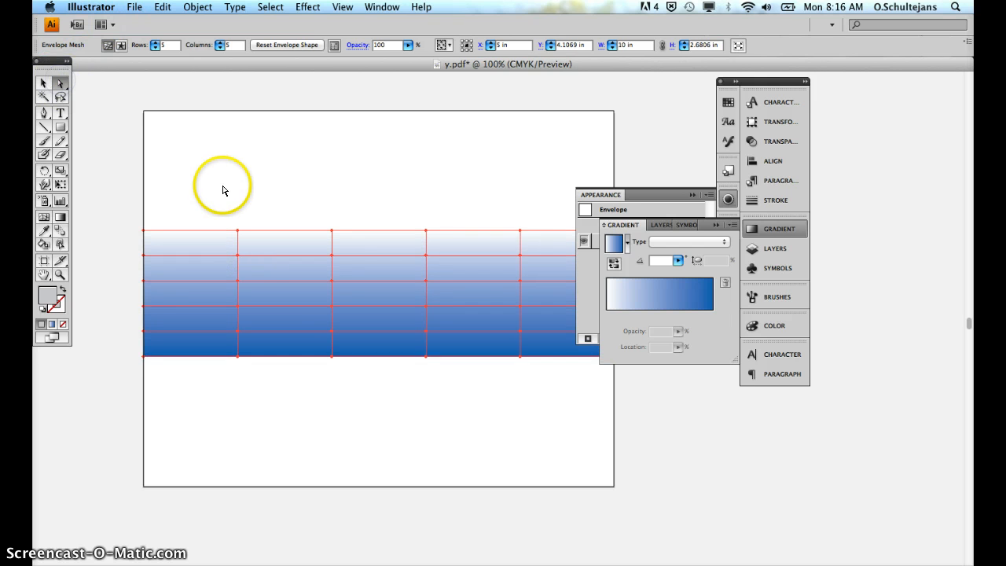
click(292, 285)
drag(237, 256, 262, 204)
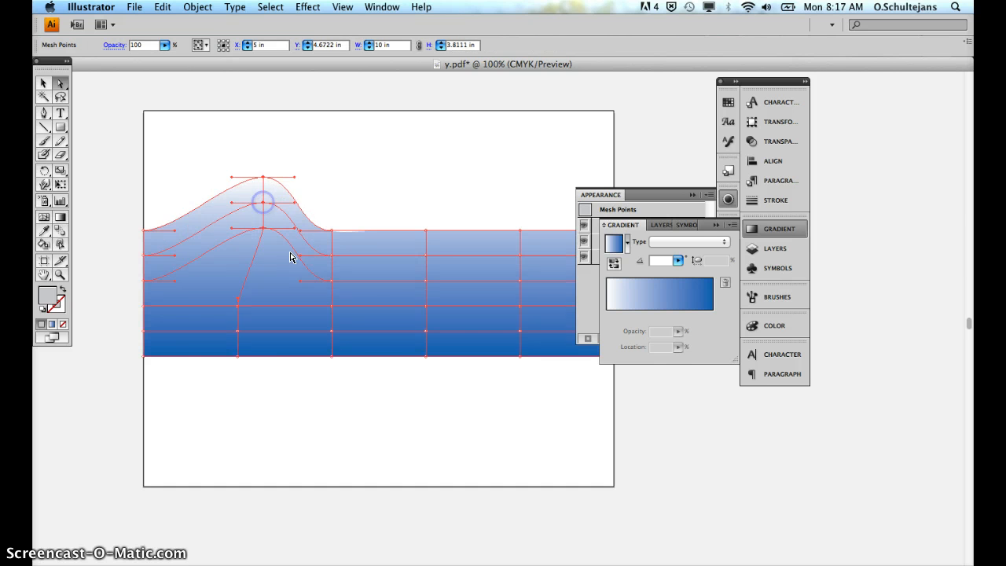
Step: Pull the third inner column's mesh points down into a dip and raise the fourth's upper and lower points into a second crest
click(460, 358)
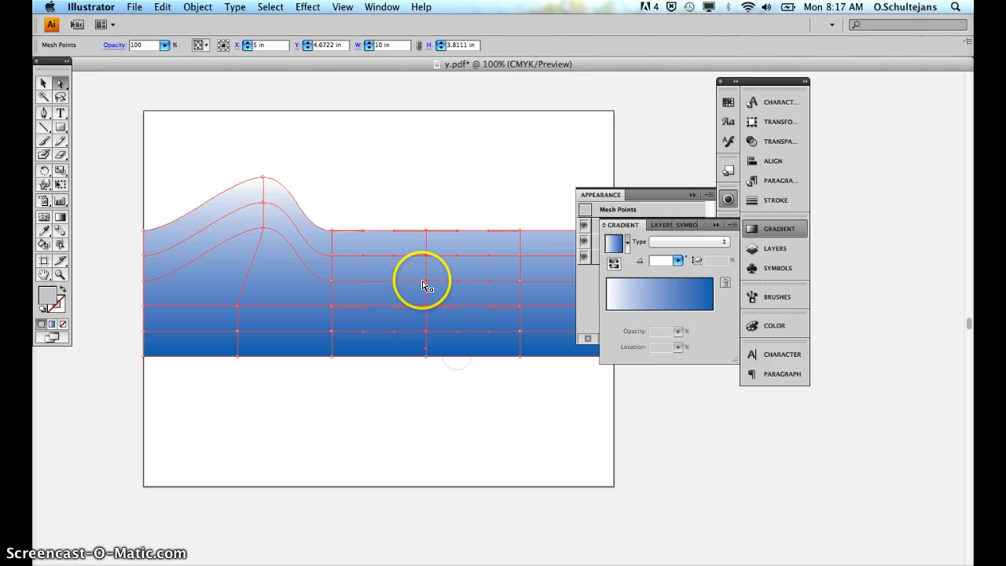
drag(423, 290, 423, 336)
drag(455, 205, 473, 217)
click(522, 329)
drag(544, 388, 497, 271)
Step: Raise the first inner column's lower mesh points, pull the second's lower points down, and adjust the inner points between them
click(260, 380)
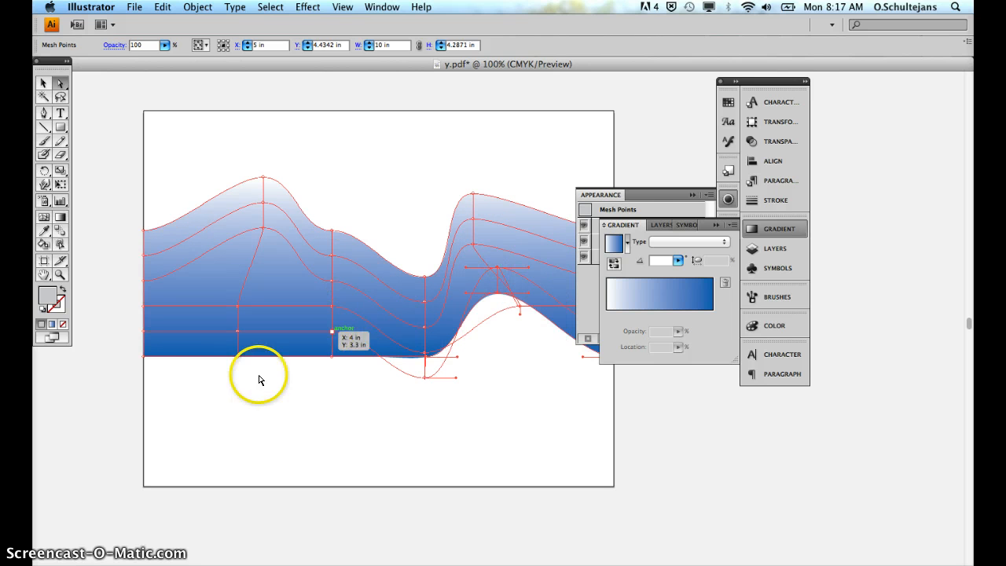
click(243, 356)
drag(240, 335, 245, 301)
click(317, 345)
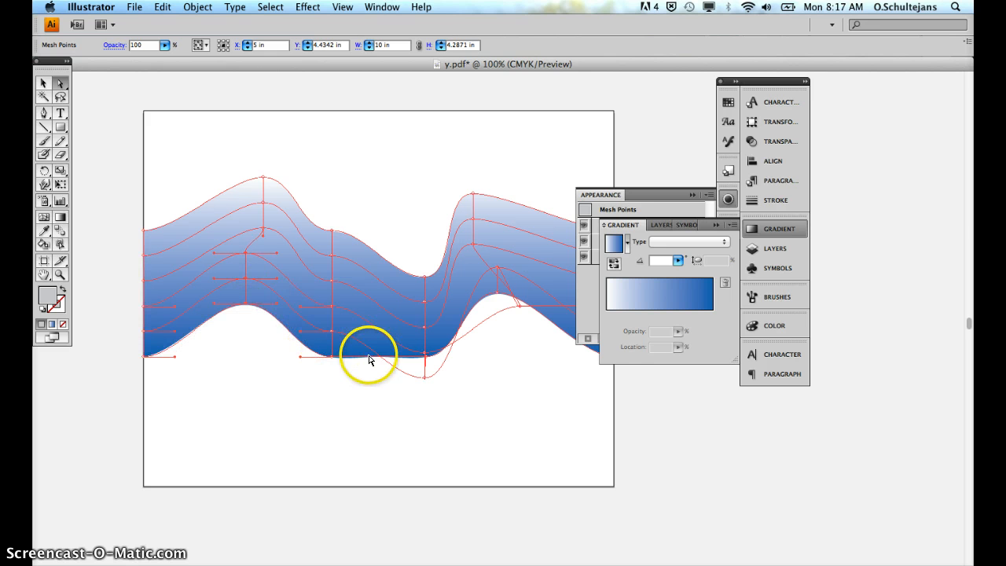
drag(388, 412, 355, 360)
drag(330, 279, 340, 285)
click(360, 181)
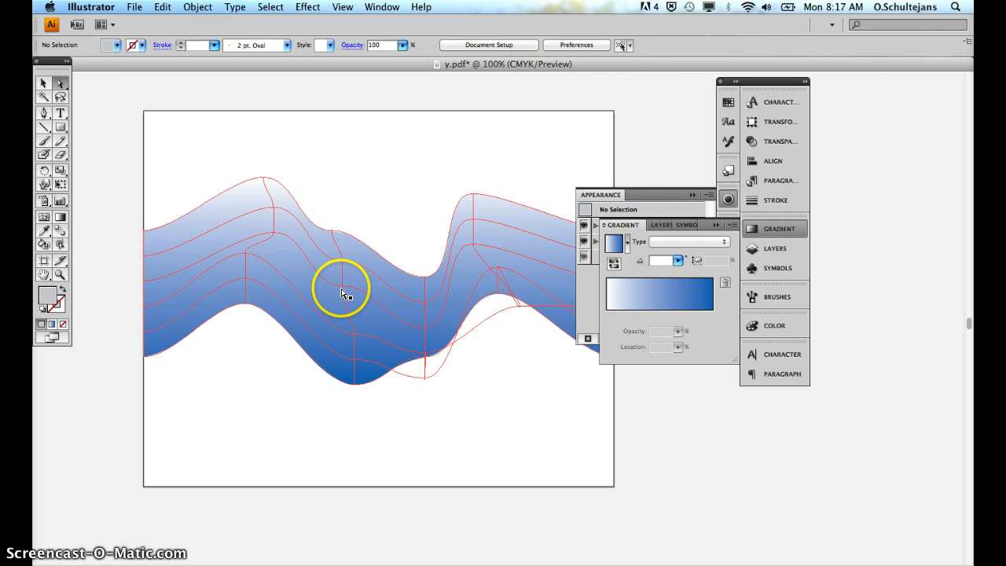
Step: Try to recolor selected mesh points in the wave with a blue swatch
click(339, 284)
click(344, 275)
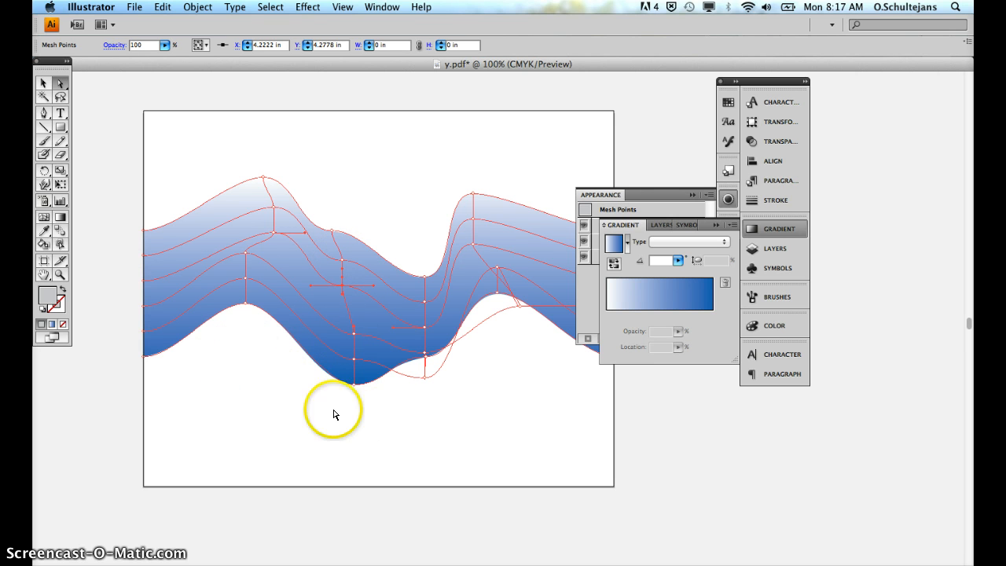
click(379, 413)
drag(339, 319, 336, 322)
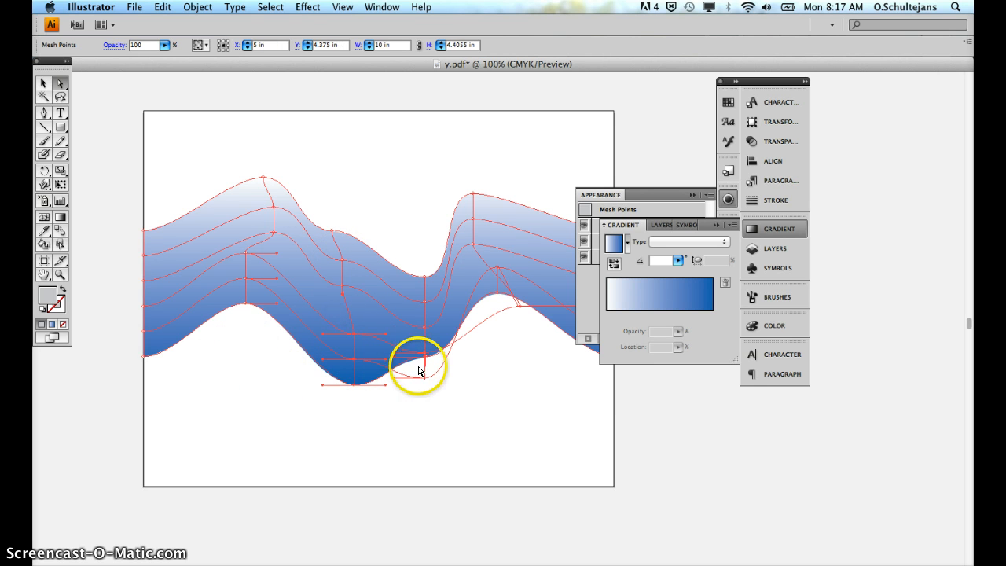
click(443, 370)
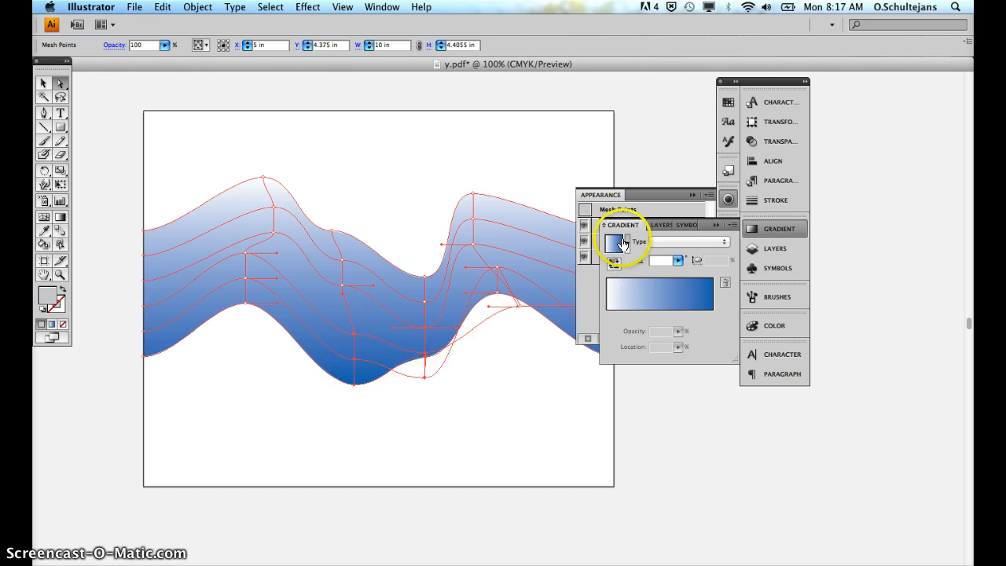
click(727, 105)
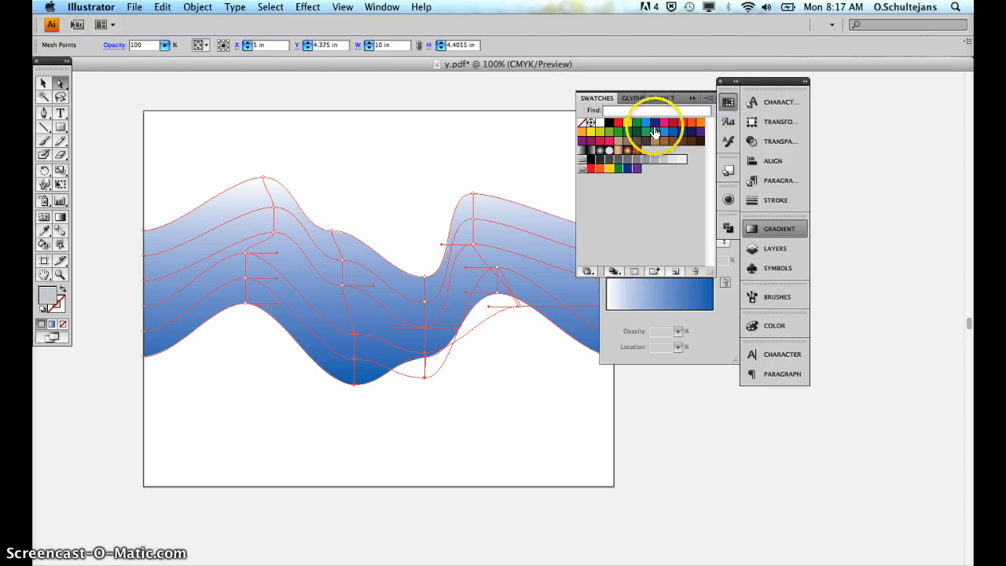
click(655, 124)
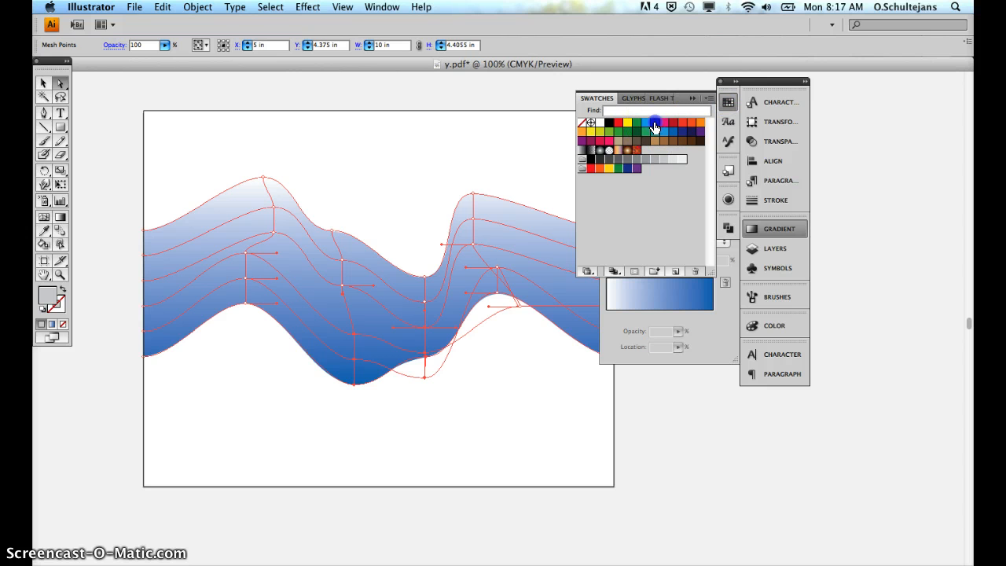
Step: Try to recolor single mesh points along the wave's lower edge with the CMYK Magenta swatch
click(424, 356)
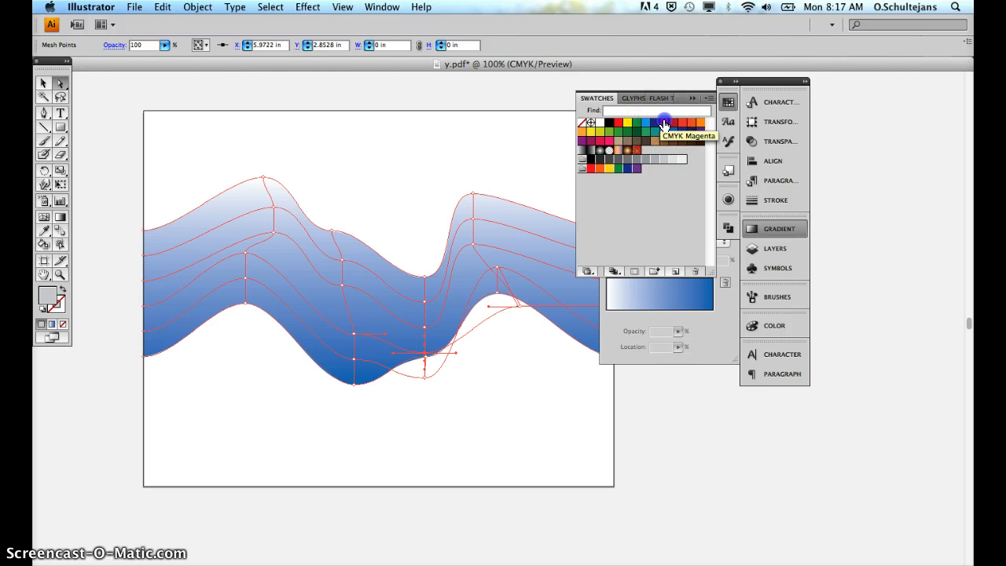
click(508, 353)
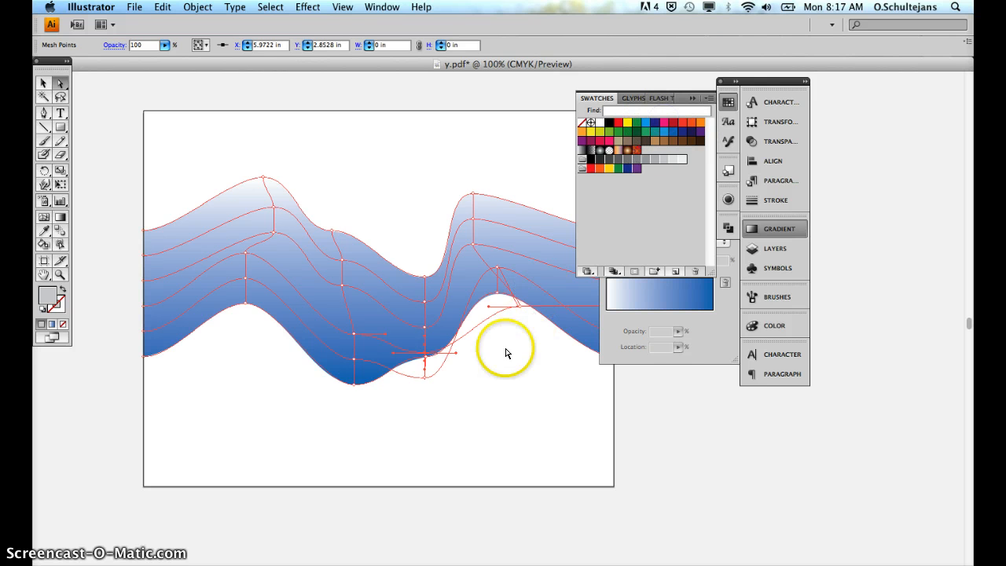
click(496, 296)
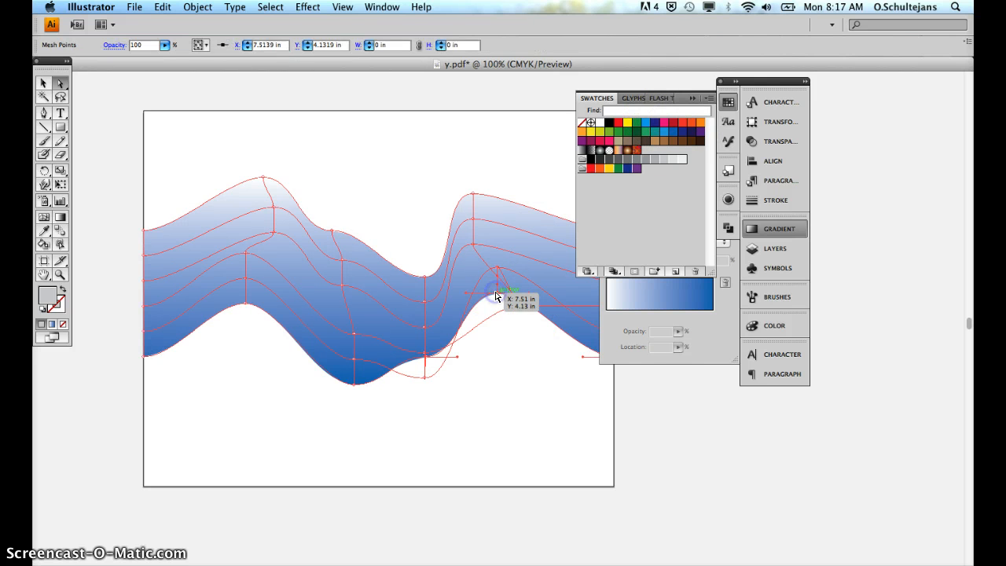
click(664, 125)
double_click(664, 125)
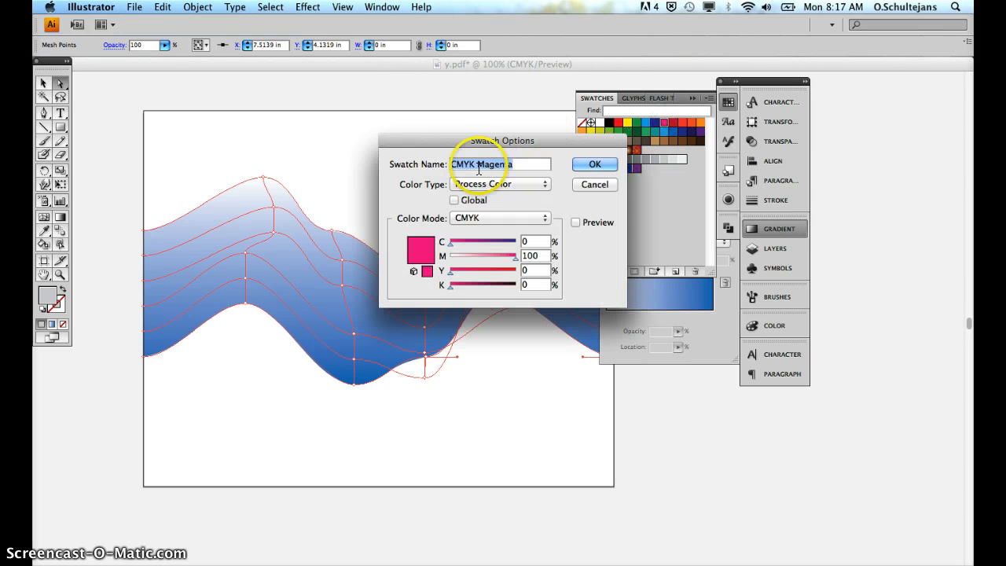
click(595, 162)
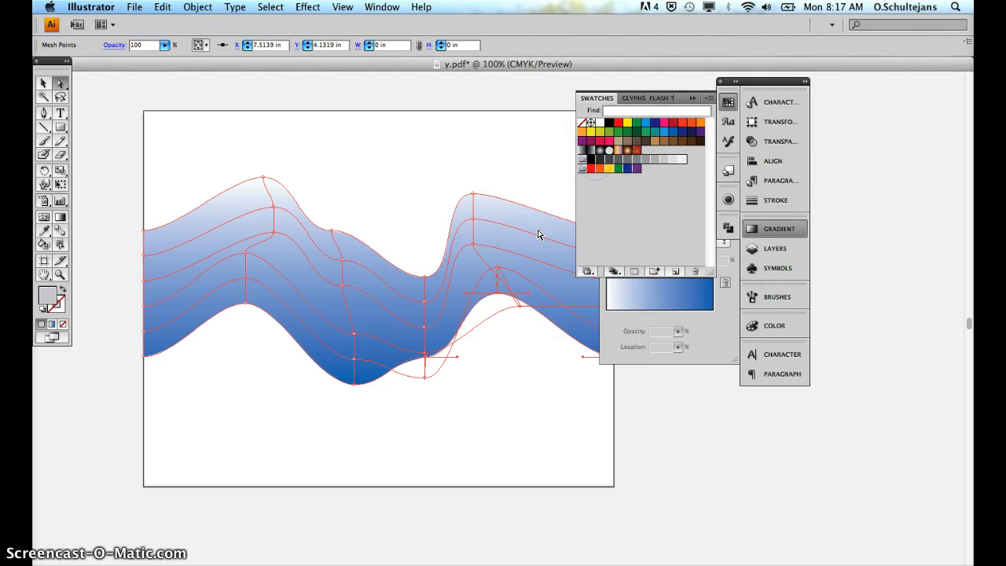
click(370, 196)
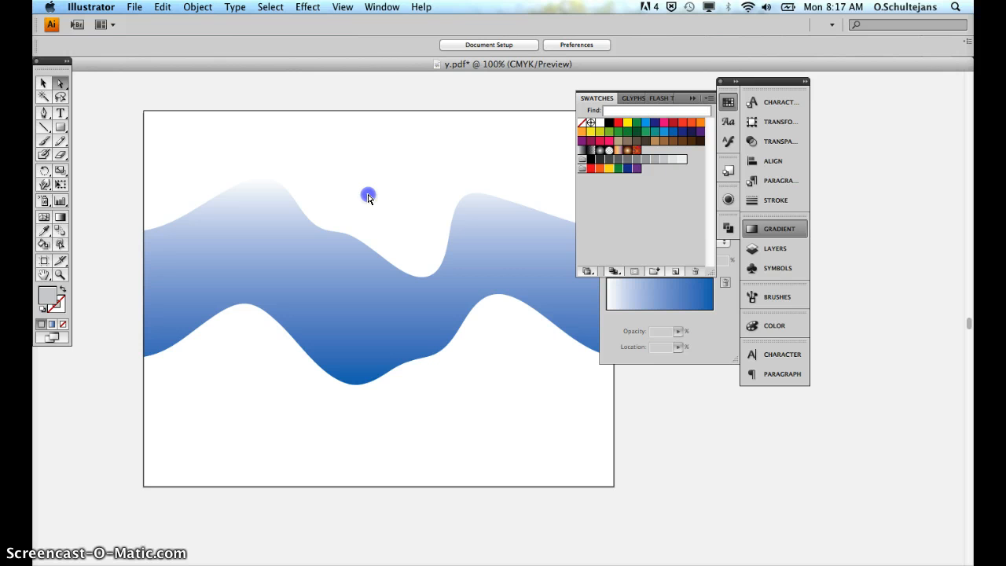
Step: Add mesh points across the wave with the Mesh tool to build a denser grid
click(43, 217)
click(325, 290)
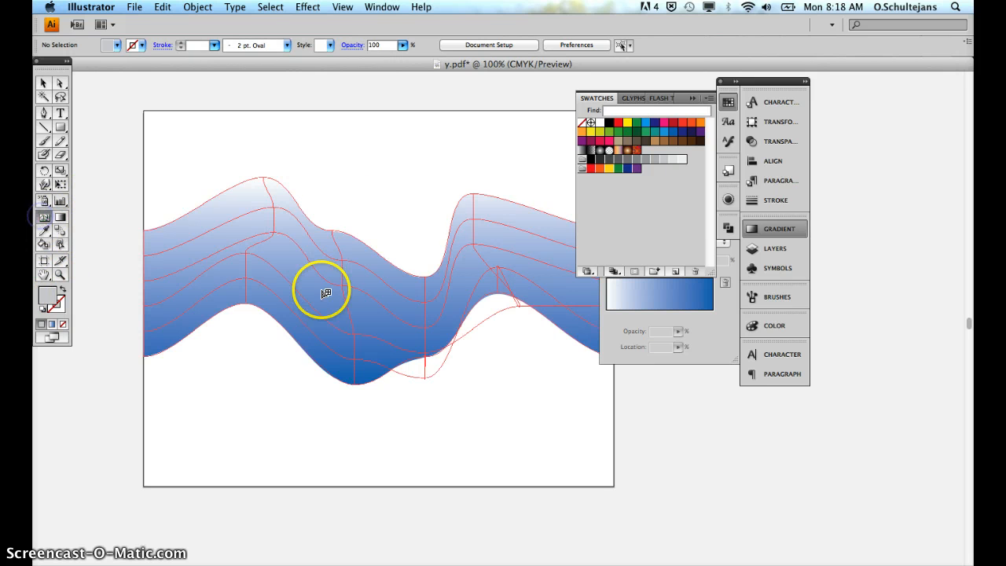
click(382, 334)
click(461, 304)
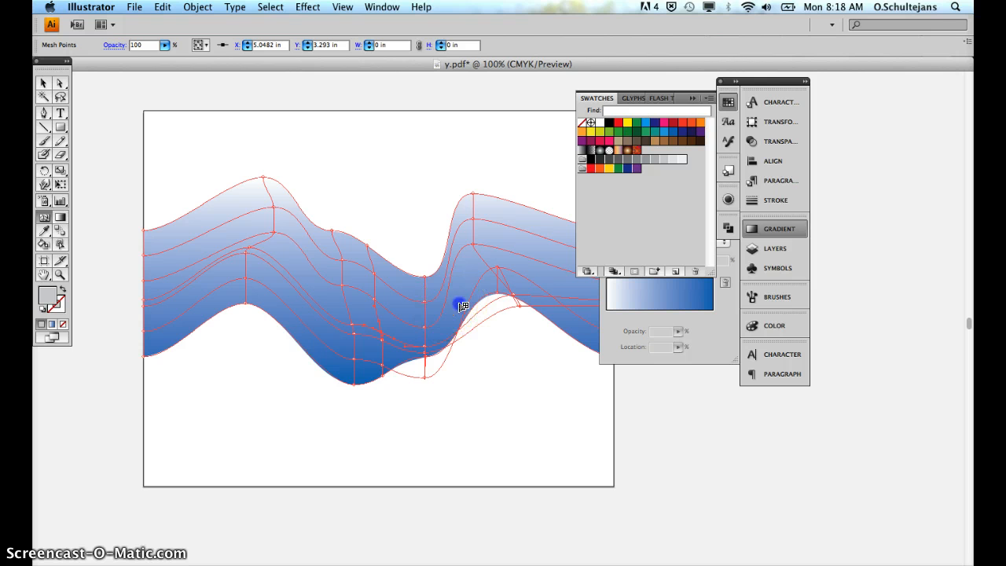
click(544, 250)
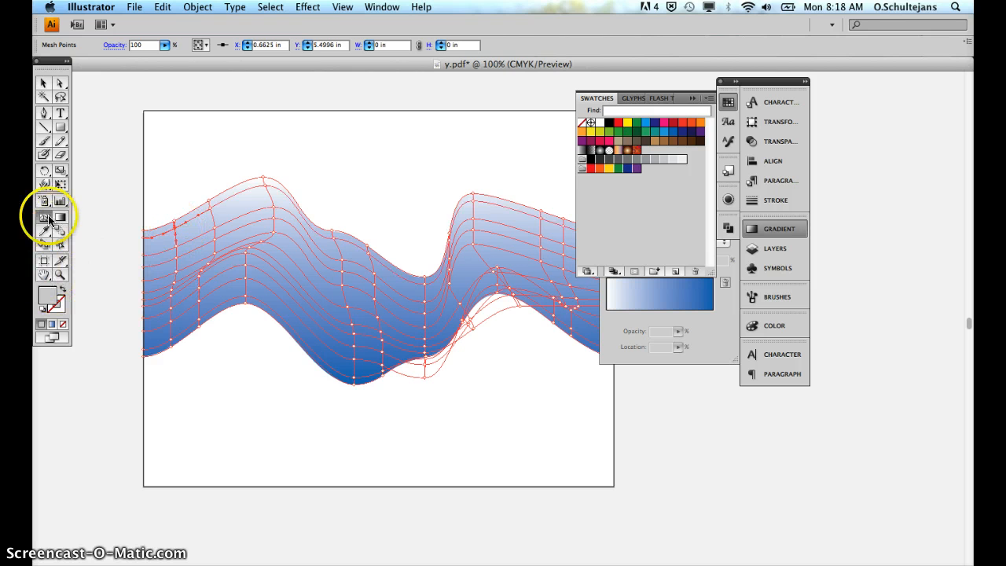
Step: Try to recolor groups of mesh points in the denser mesh with green and red swatches, and deselect the wave
click(60, 83)
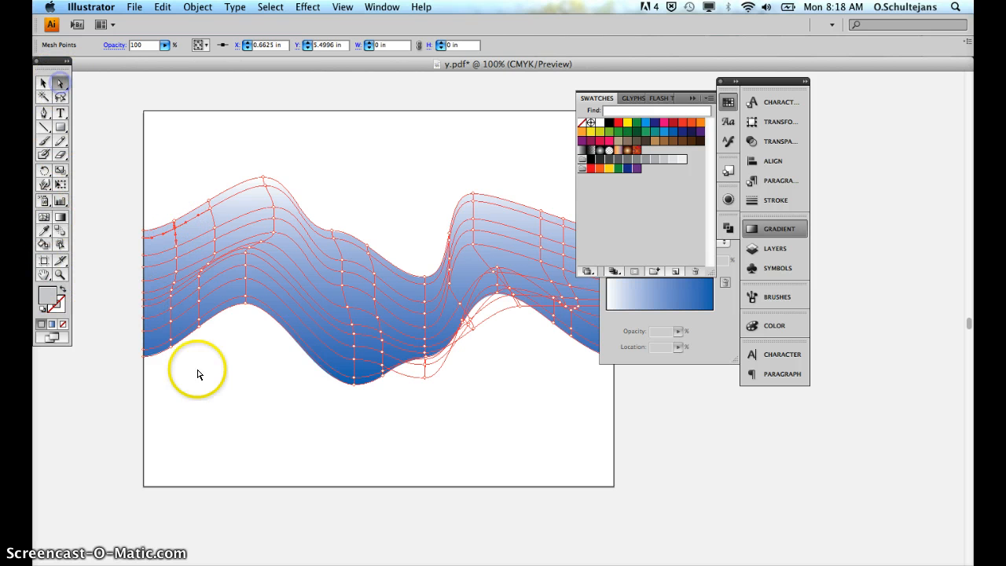
click(192, 361)
click(161, 307)
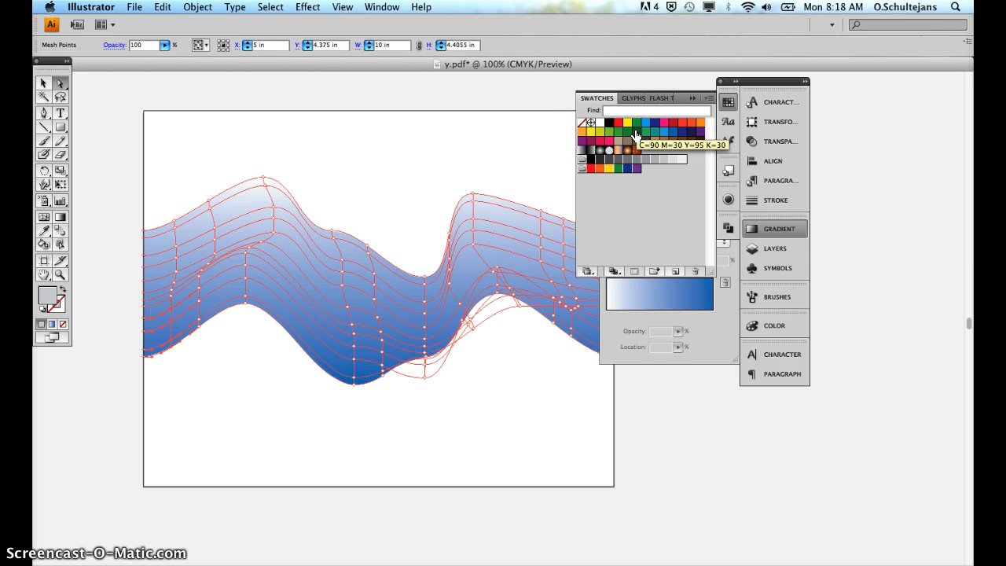
drag(165, 184, 185, 258)
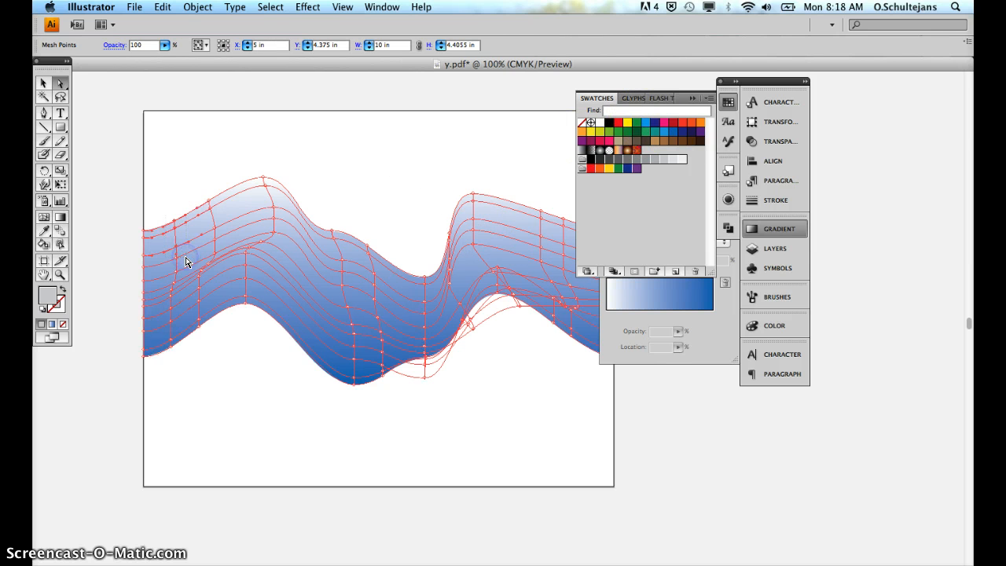
click(608, 133)
drag(314, 191, 370, 291)
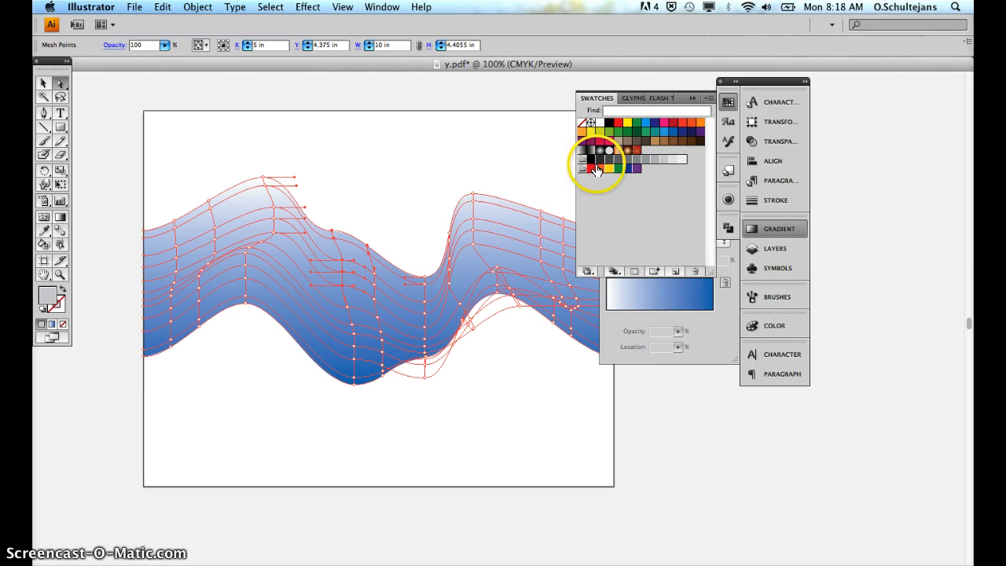
click(589, 168)
click(387, 219)
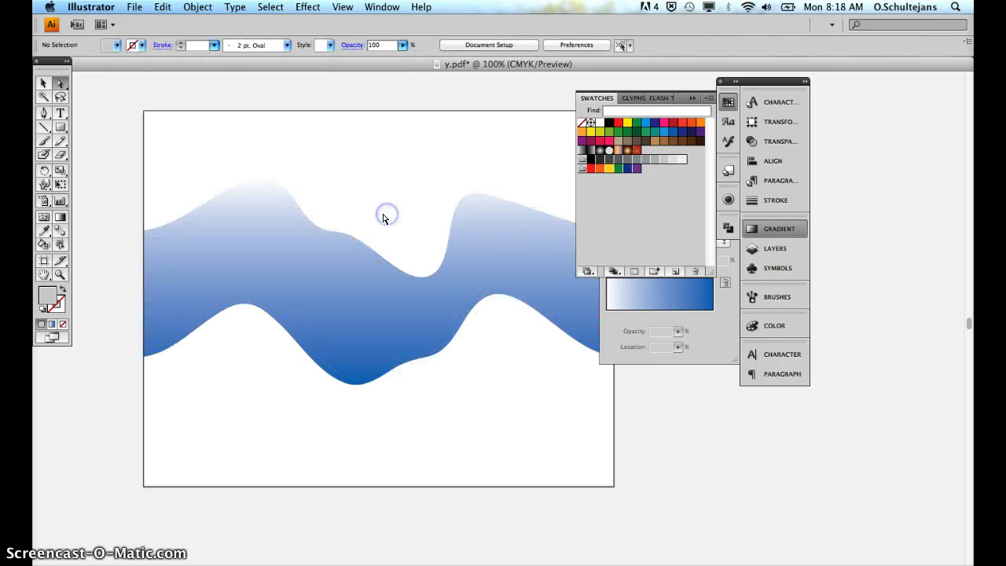
Step: Move one inner mesh point to about X 3.78 in, Y 4 in, and release the mesh envelope from the gradient rectangle
click(308, 274)
drag(341, 315, 320, 301)
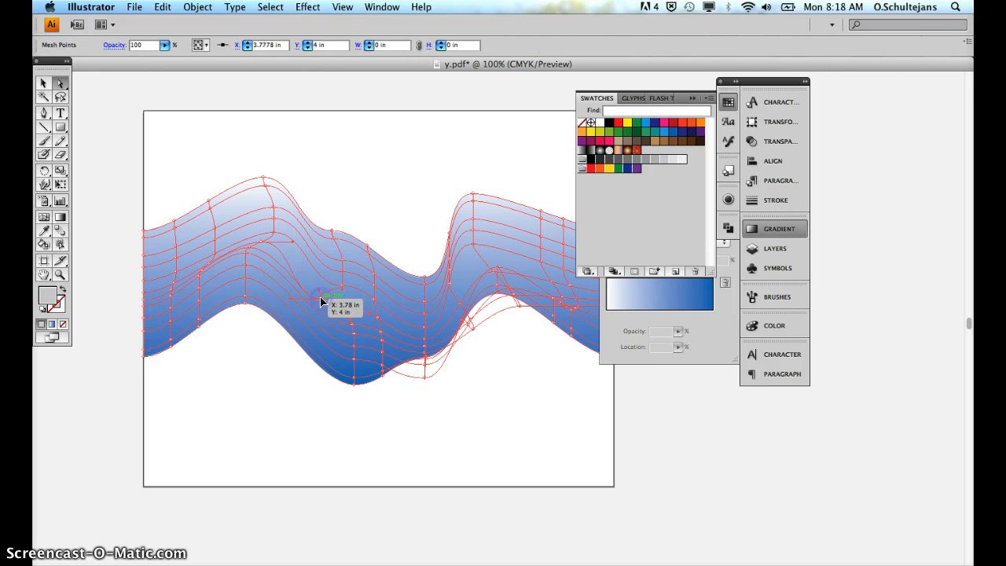
click(202, 8)
mouse_move(238, 265)
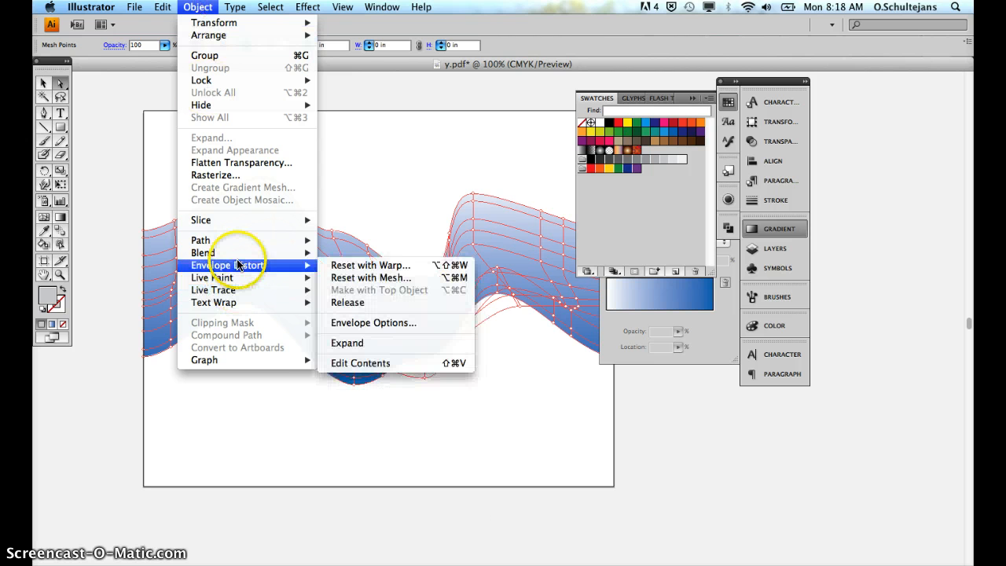
click(378, 303)
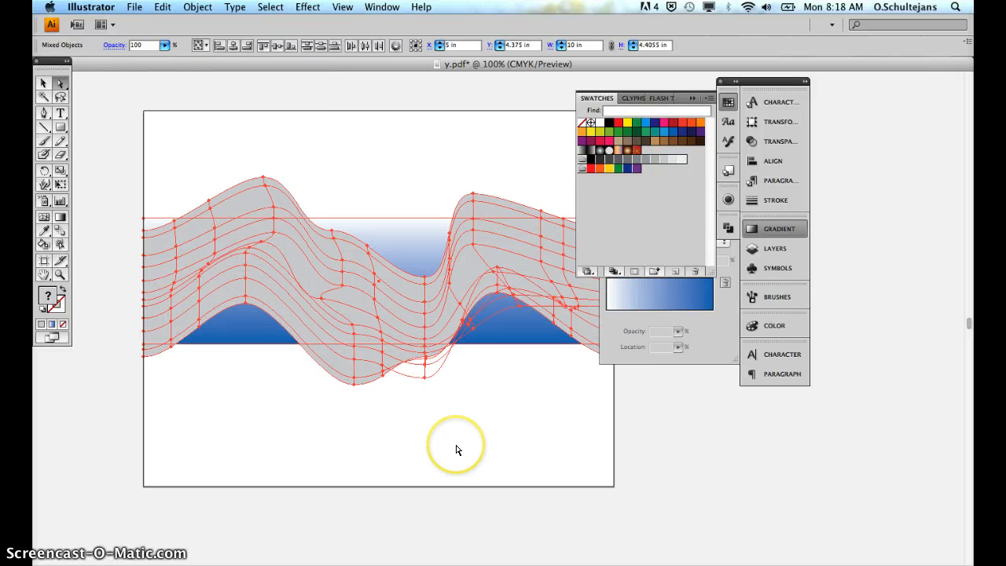
Step: Undo the envelope release and reset the wave's envelope mesh to 11 rows and 11 columns, maintaining its shape
key(super+z)
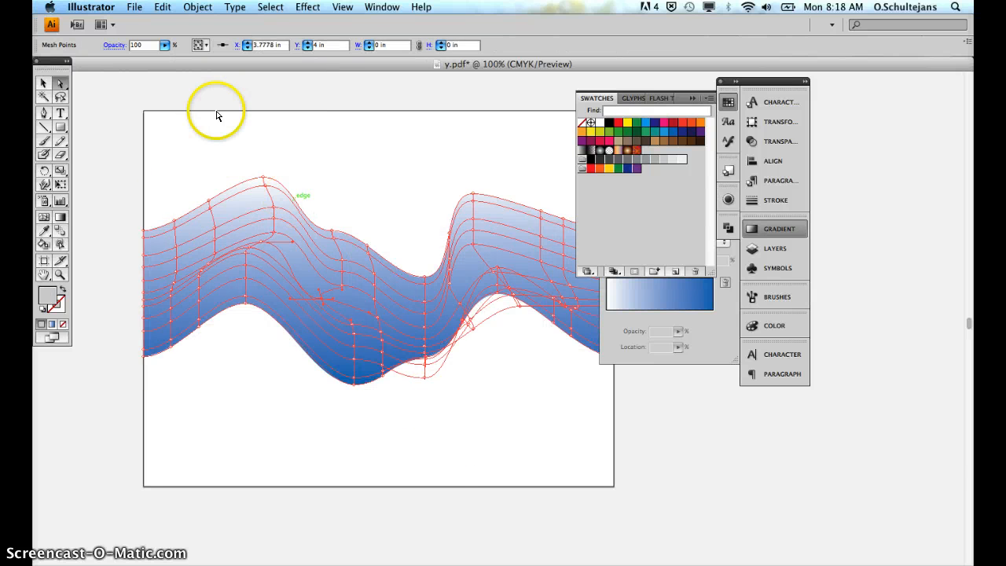
click(196, 8)
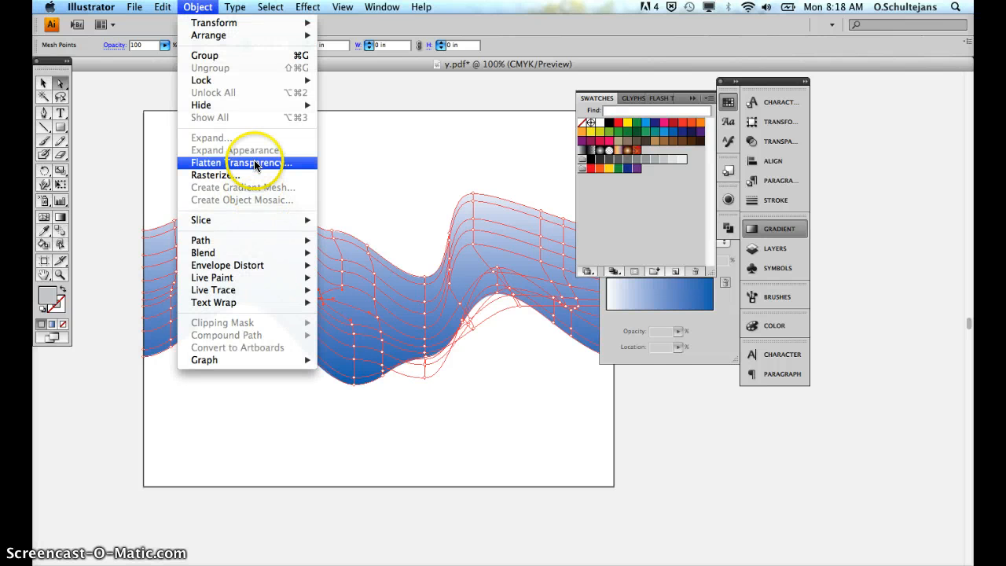
mouse_move(259, 265)
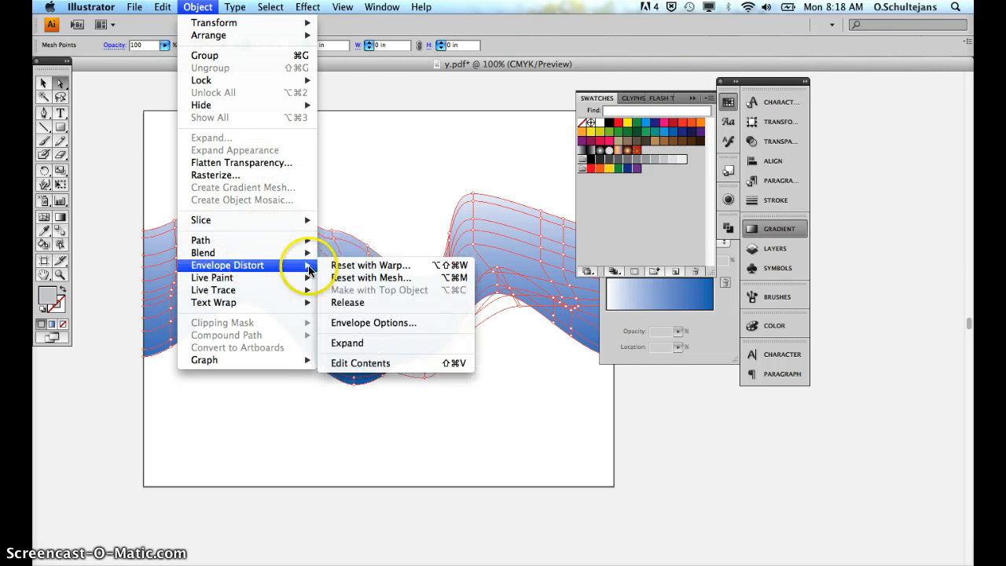
click(369, 279)
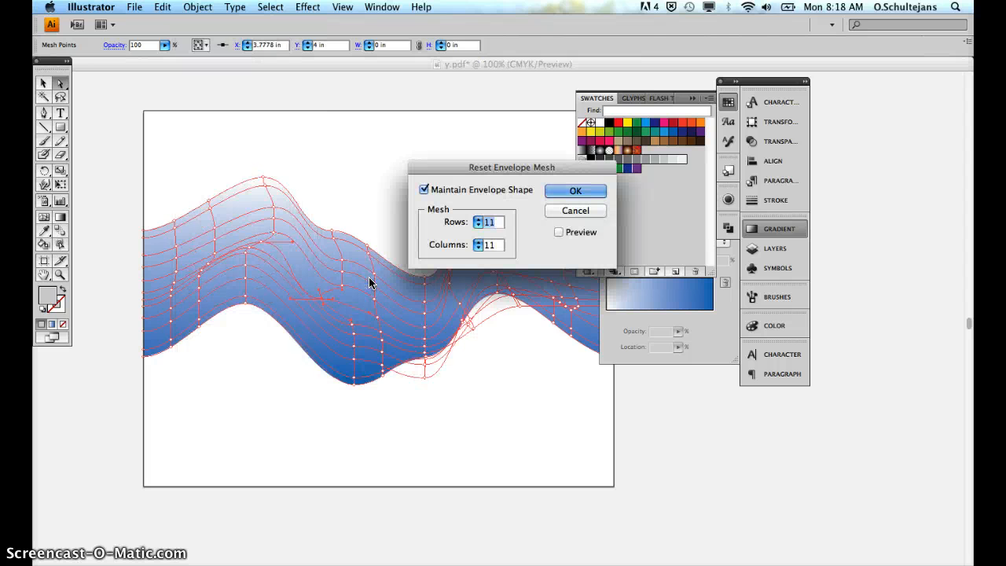
click(581, 191)
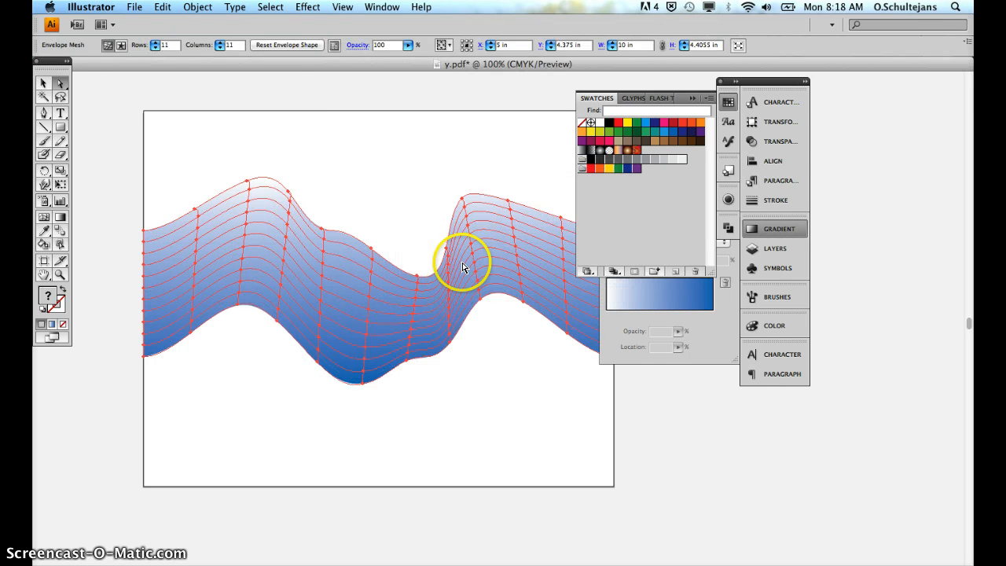
Step: Try to recolor small groups of mesh points along the wave's upper-left edge with the yellow swatch
drag(238, 148, 265, 217)
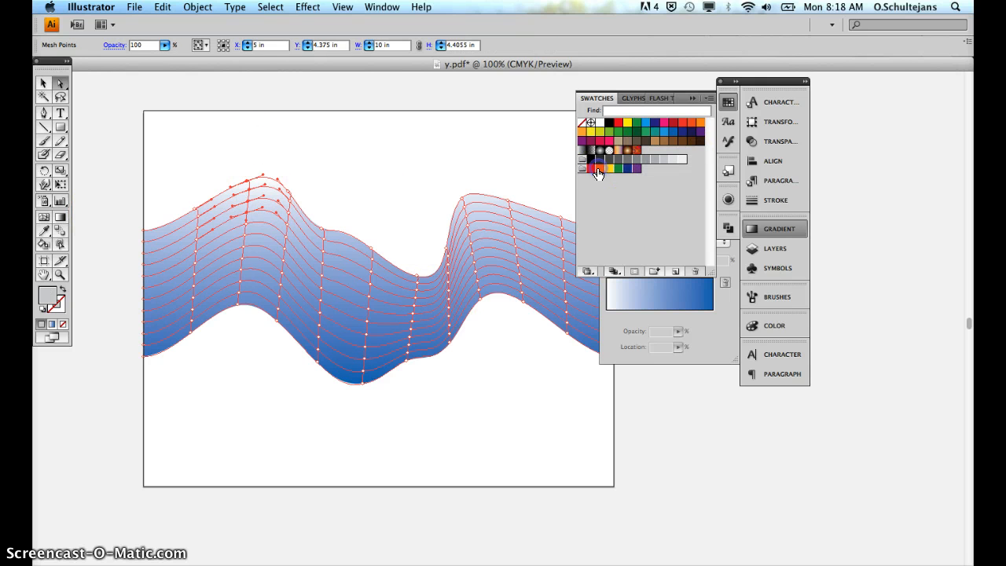
click(609, 169)
click(295, 195)
drag(295, 198, 329, 245)
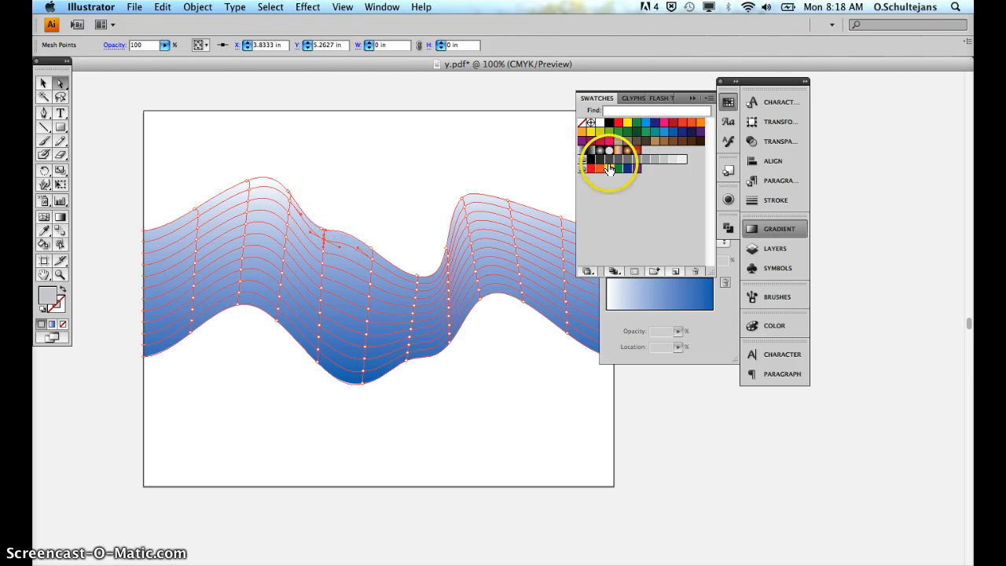
Step: Enable Distort Linear Gradients and Distort Pattern Fills in the wave's envelope options, with the preview on, and deselect the wave
click(194, 8)
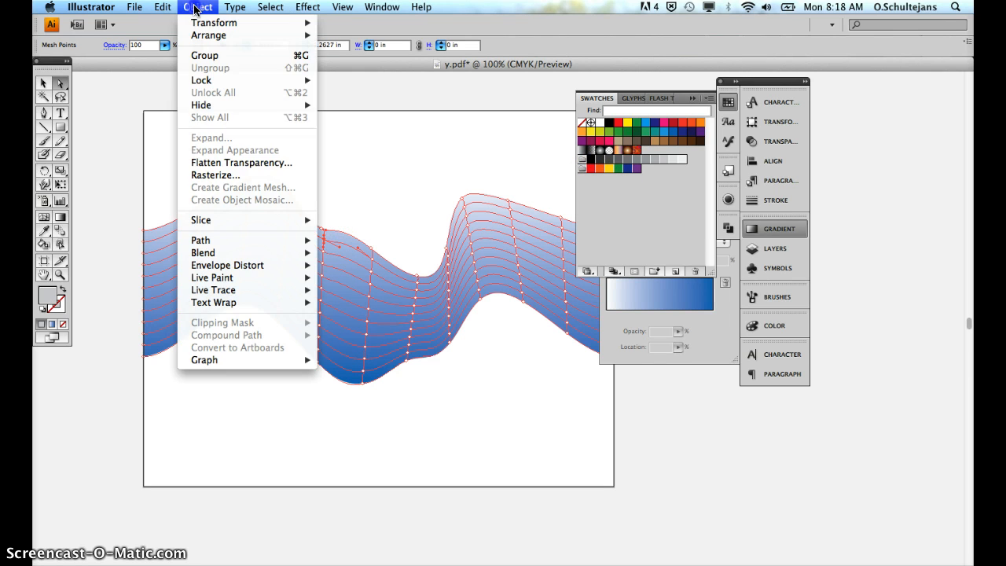
mouse_move(208, 265)
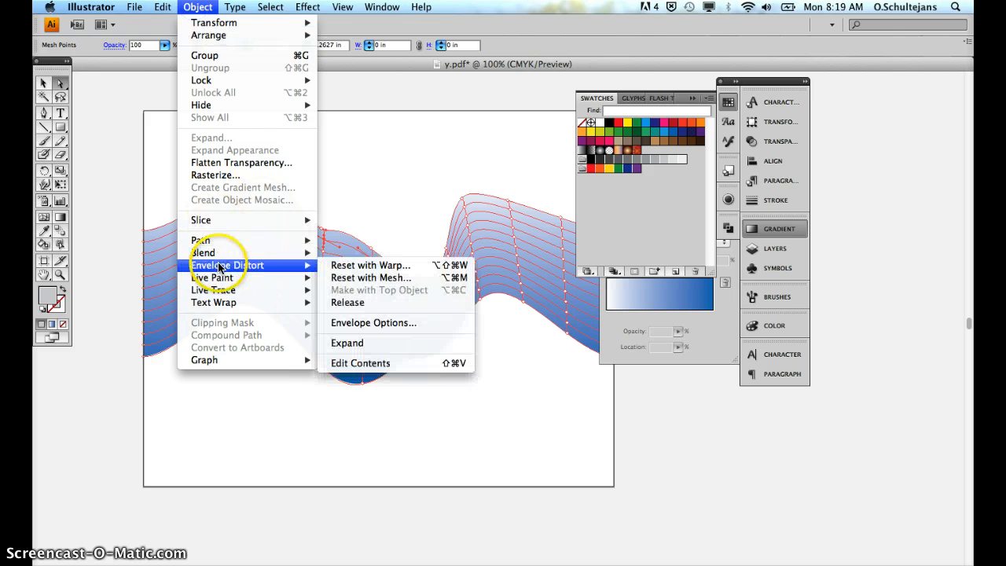
click(416, 323)
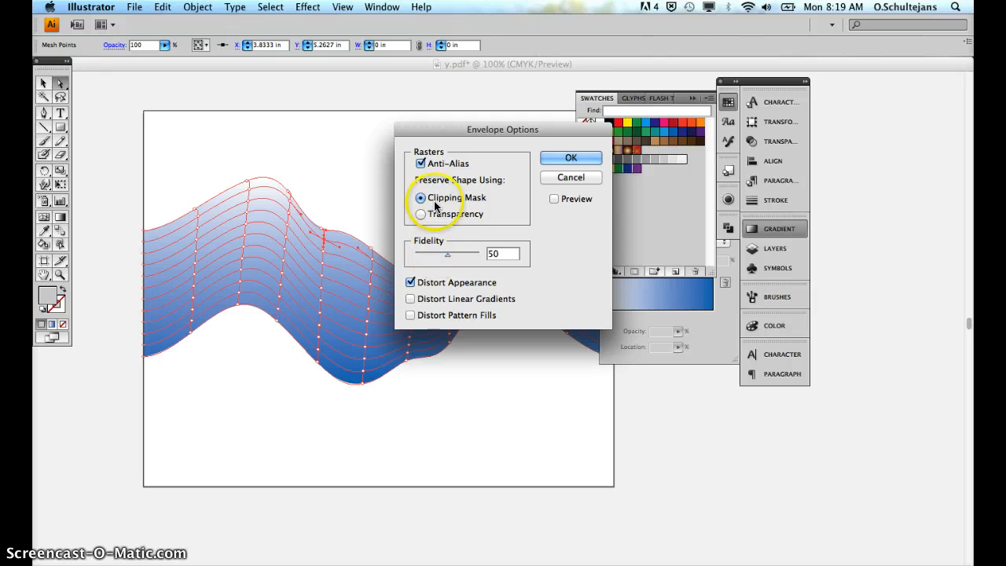
click(554, 200)
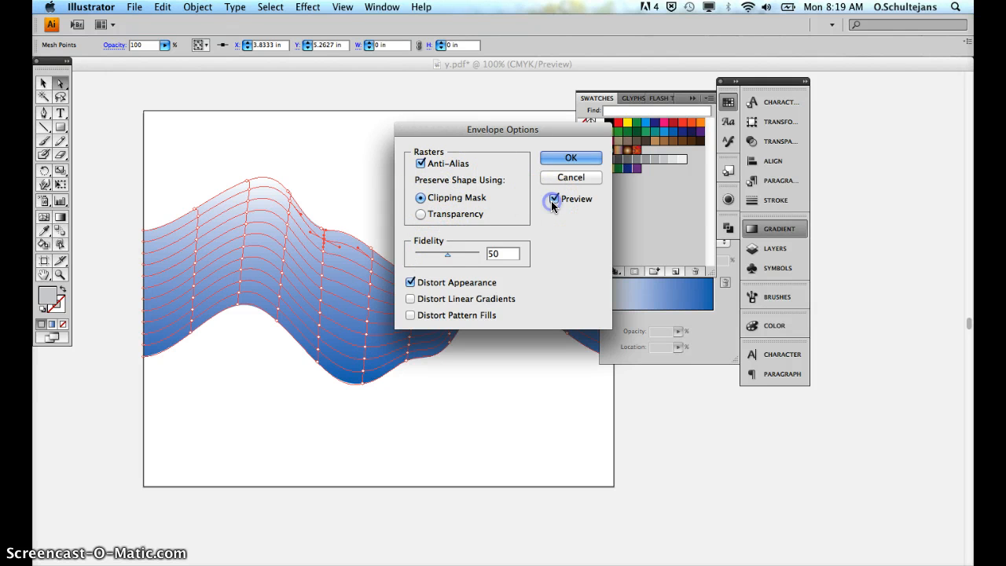
click(411, 315)
click(410, 298)
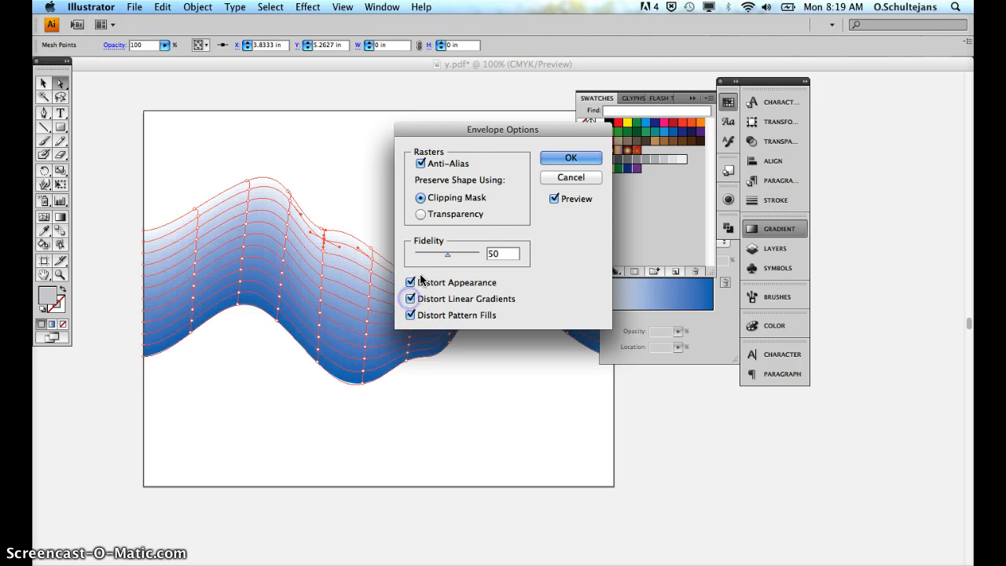
click(569, 157)
click(457, 191)
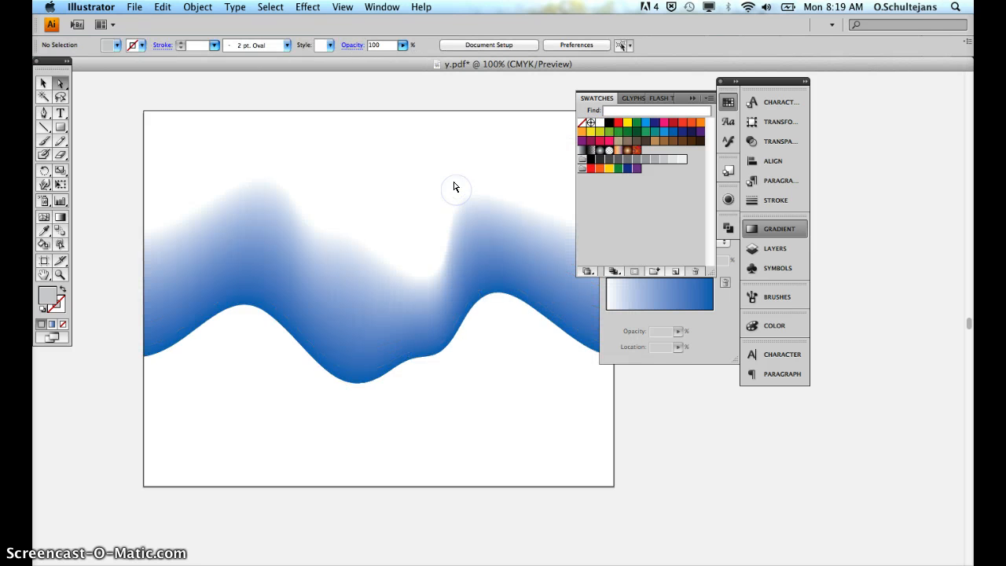
Step: Move the whole wave straight down to about Y 1.47 in, across the artboard's lower edge
drag(451, 165, 483, 244)
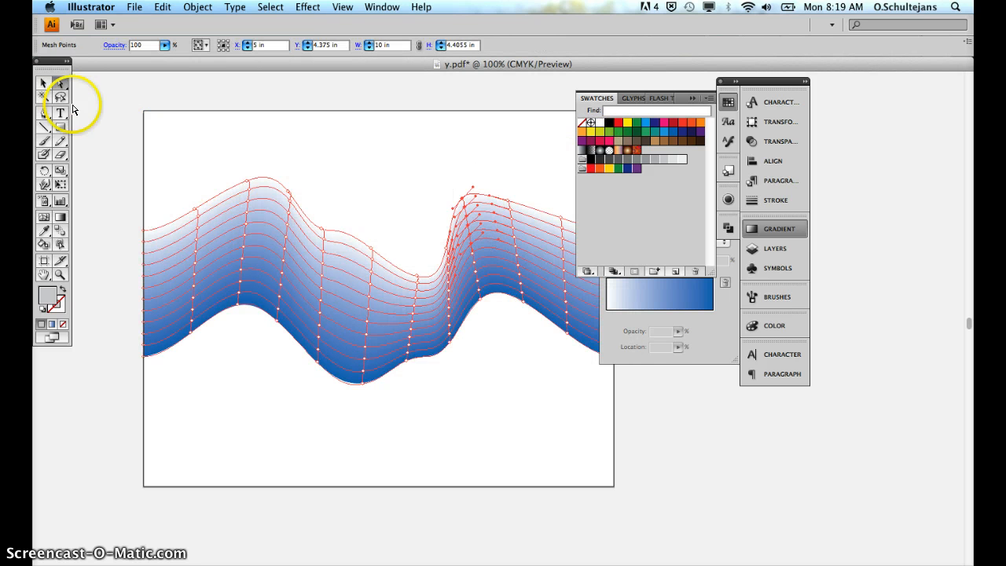
click(43, 83)
click(185, 149)
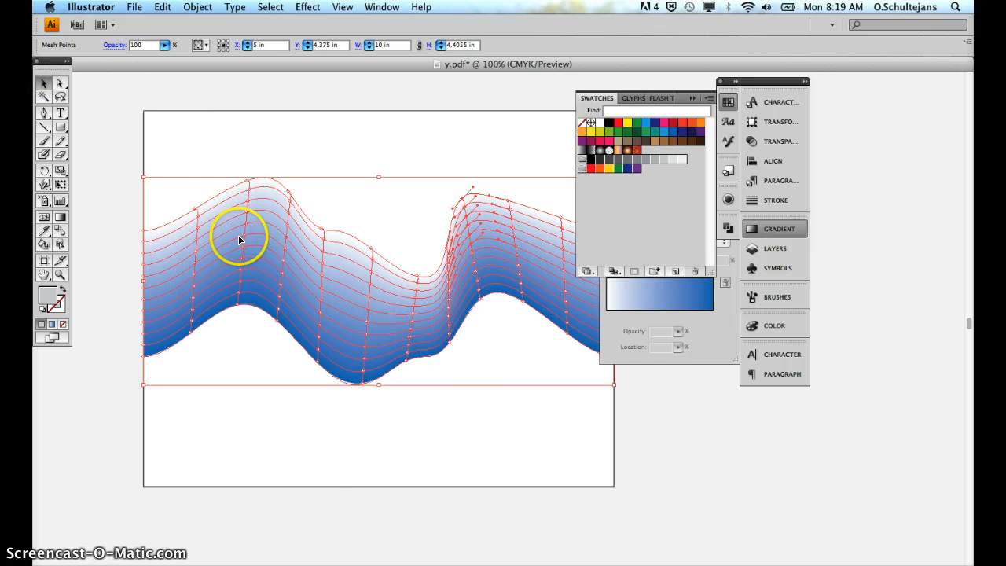
drag(258, 257, 258, 391)
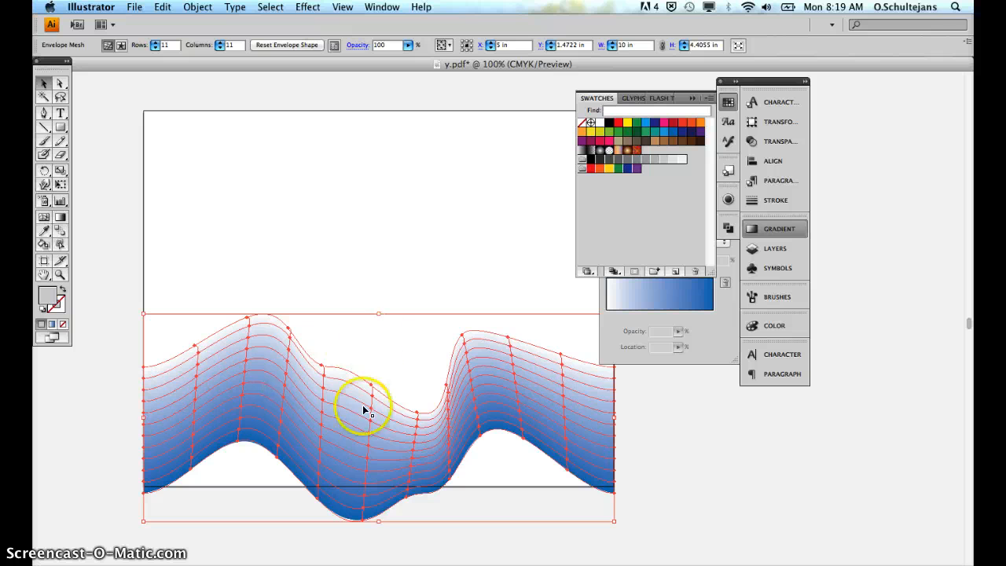
Step: Stack four copies of the wave upward over the artboard and place another copy at the bottom, at about X 5.12 in, Y 0 in
drag(363, 440, 354, 162)
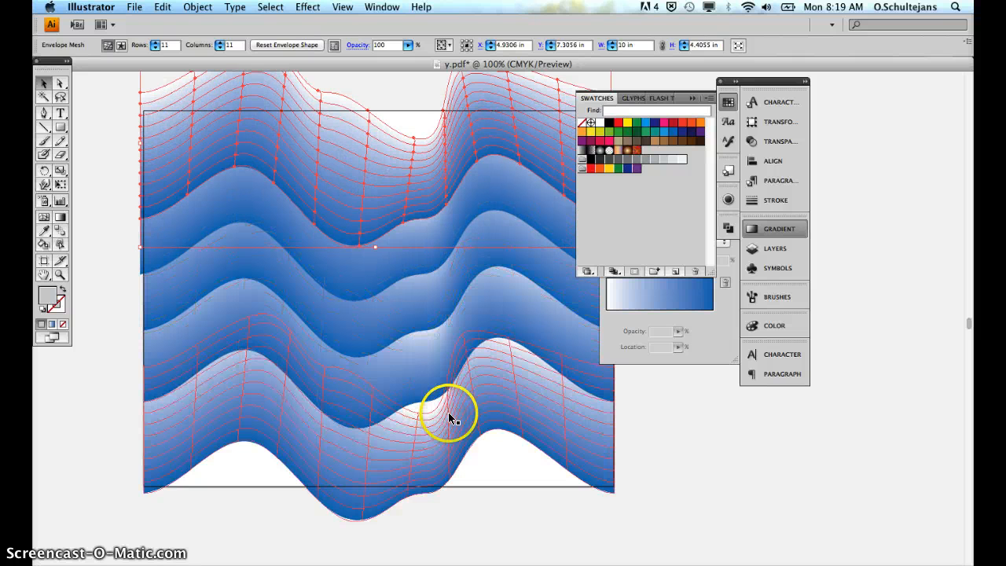
drag(449, 416, 426, 485)
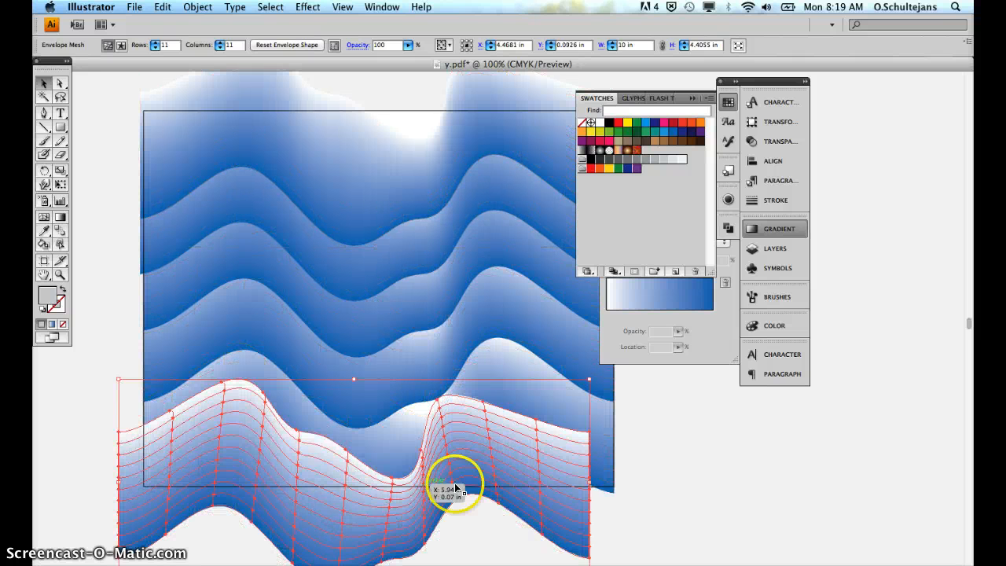
click(672, 467)
scroll(672, 469, right, 5)
click(422, 507)
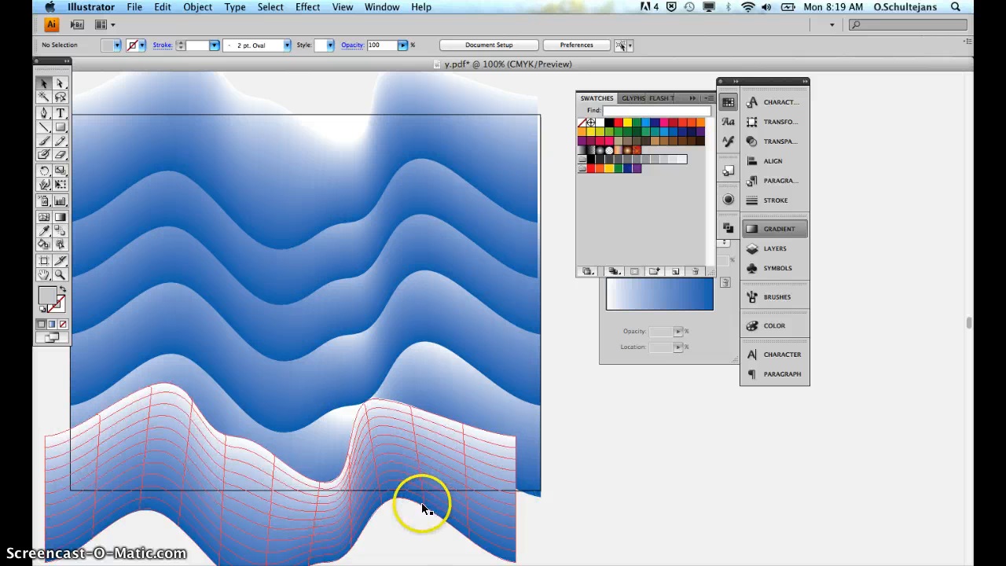
drag(316, 516, 346, 520)
Step: Examine the appearance attributes and gradient type choices for the stacked wave envelopes
drag(599, 404, 439, 294)
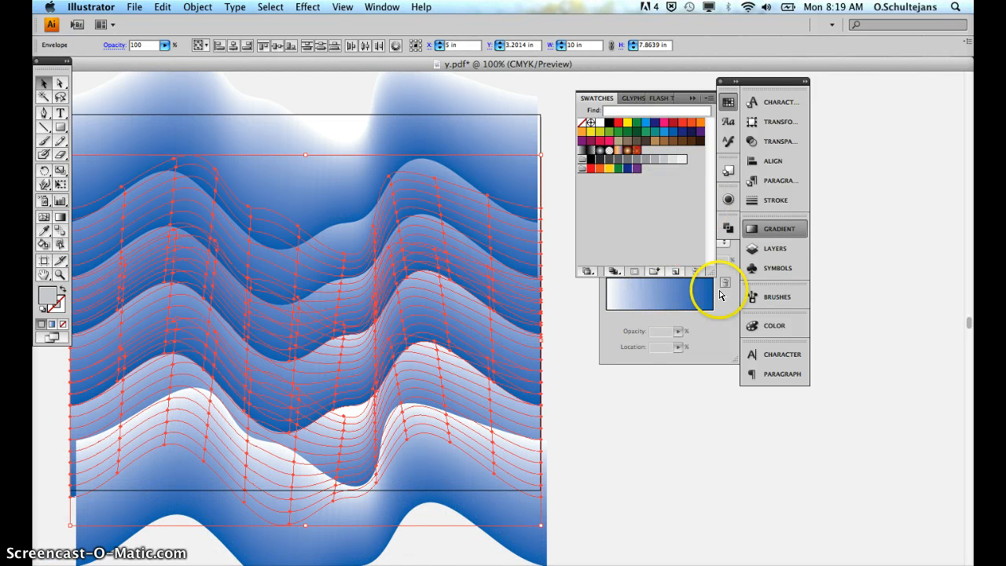
click(728, 199)
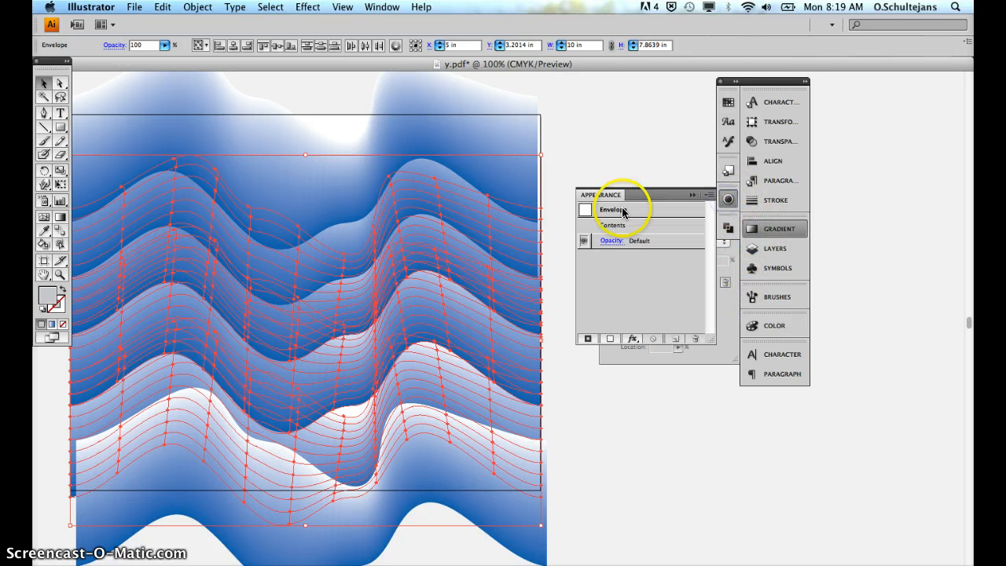
click(570, 431)
click(510, 370)
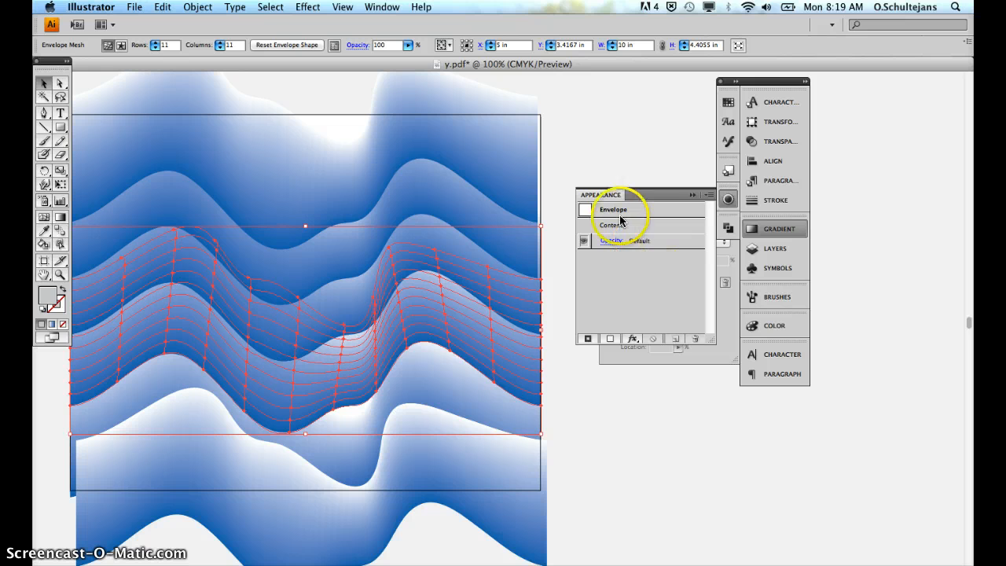
click(591, 408)
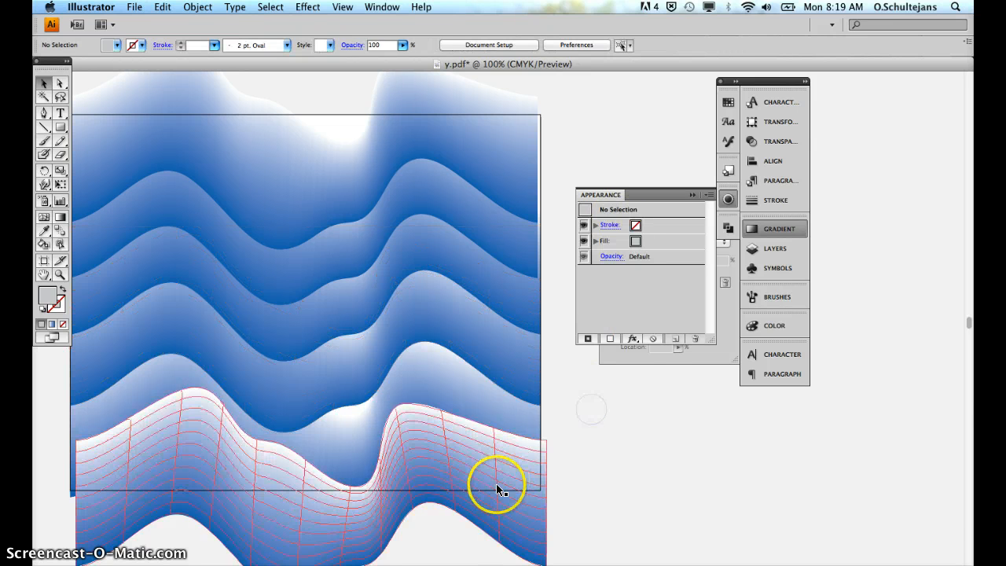
click(507, 493)
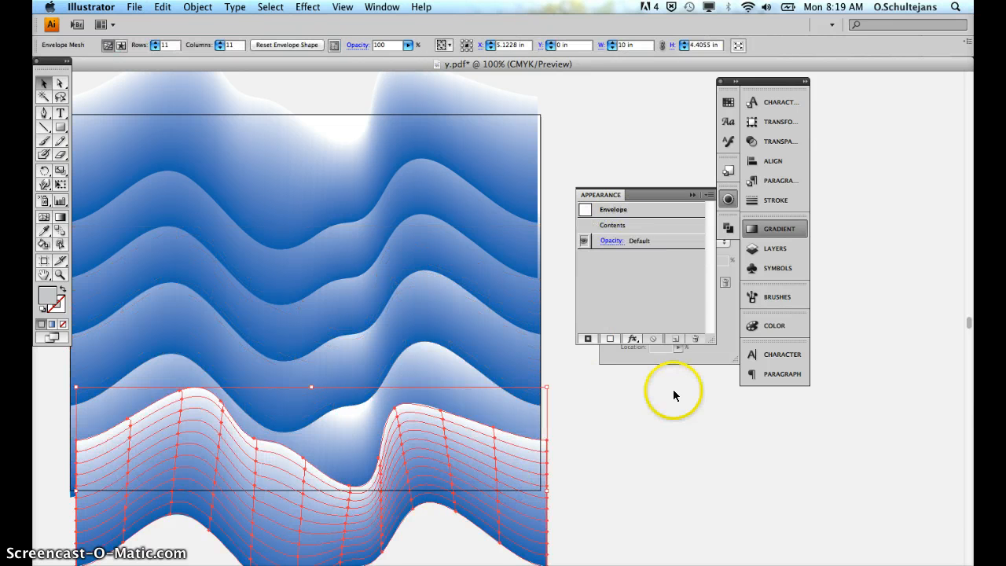
click(726, 196)
click(674, 240)
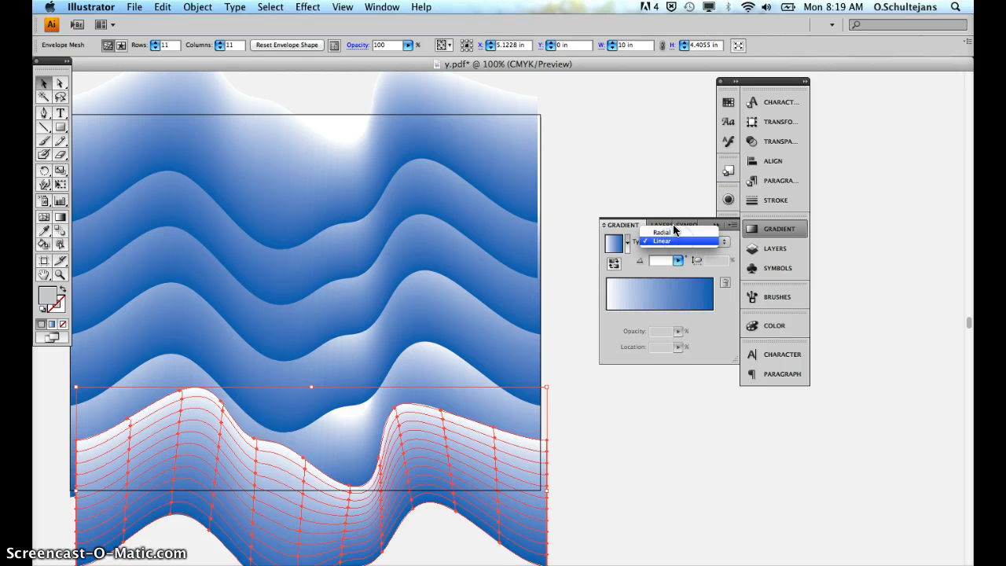
click(665, 196)
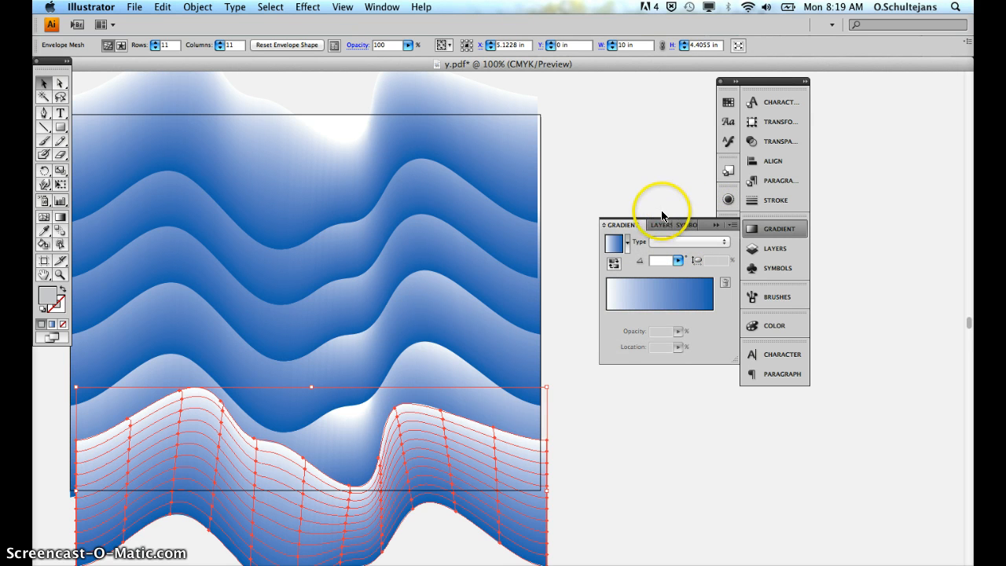
Step: Expand the new background layer, target its second envelope, set that wave's blending mode to Overlay, and deselect it
click(660, 226)
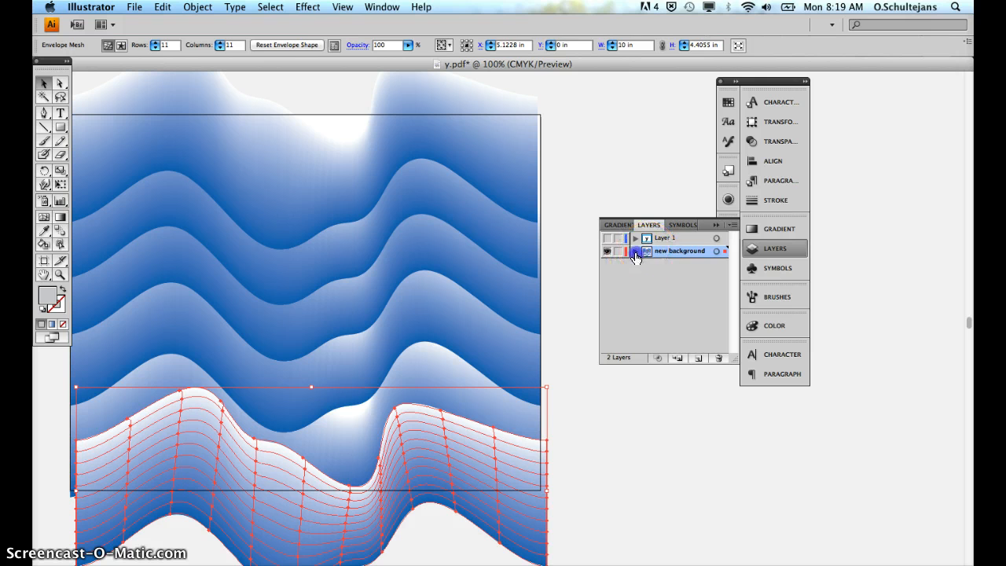
click(635, 252)
click(680, 278)
click(718, 279)
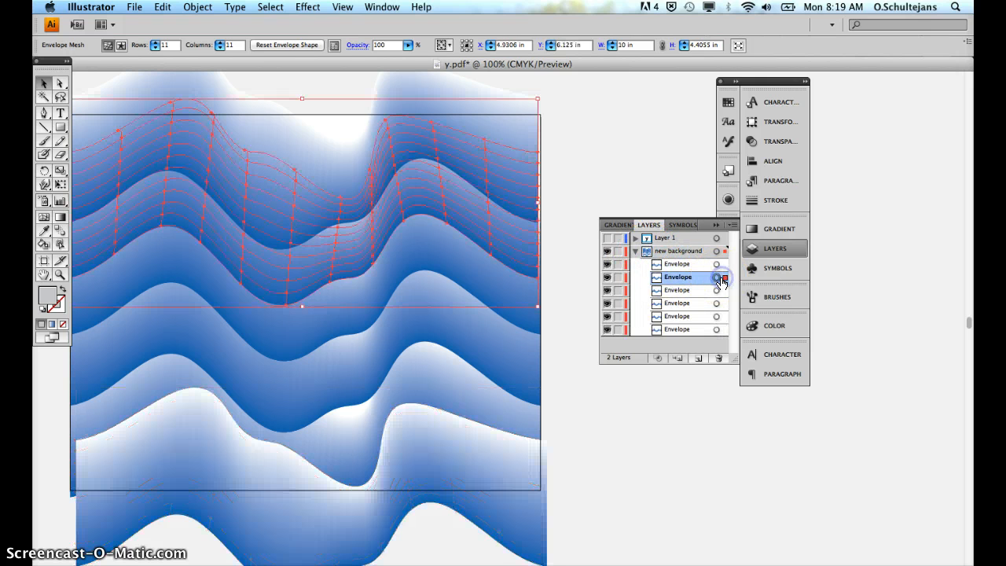
click(728, 202)
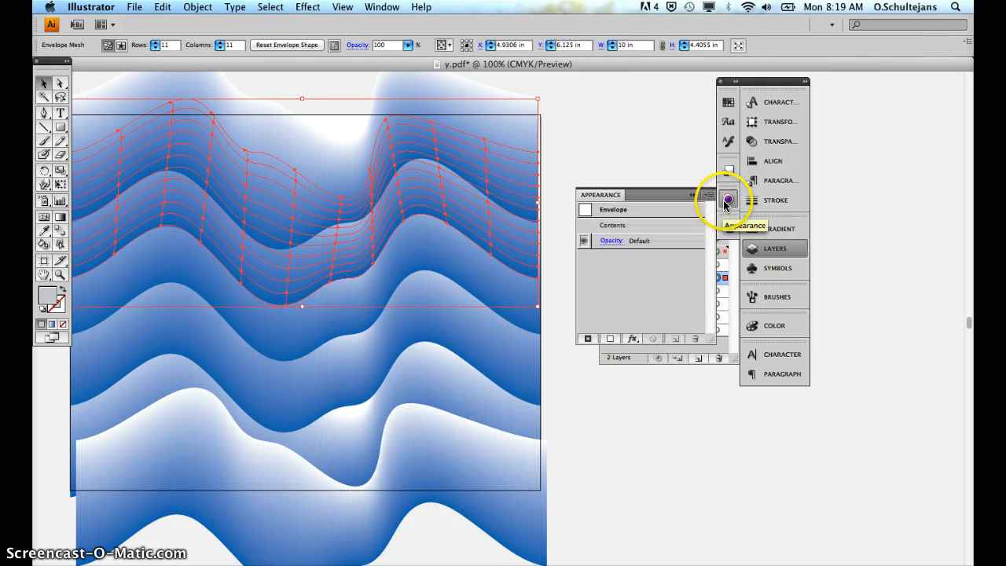
click(612, 241)
click(539, 255)
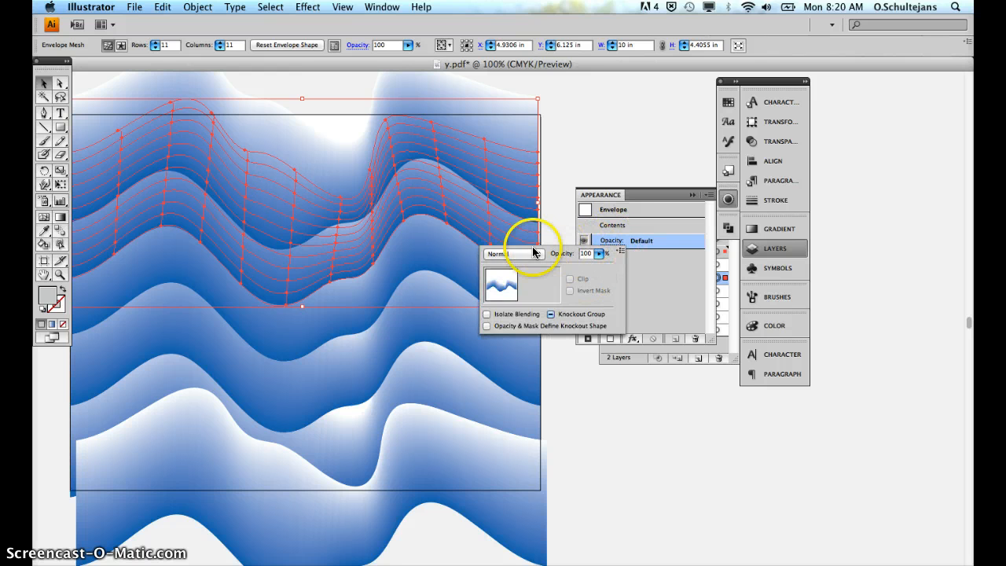
click(534, 255)
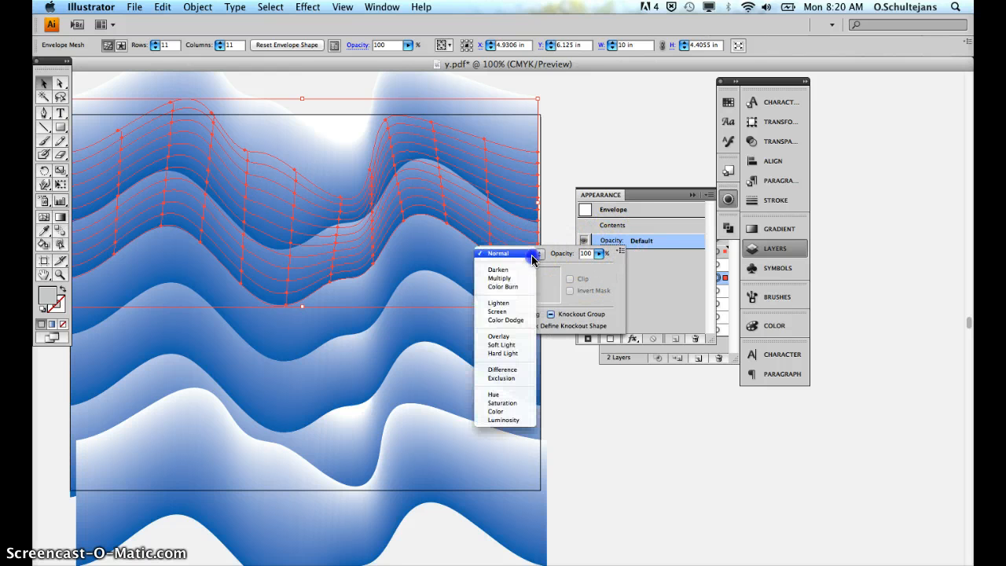
click(511, 336)
click(595, 411)
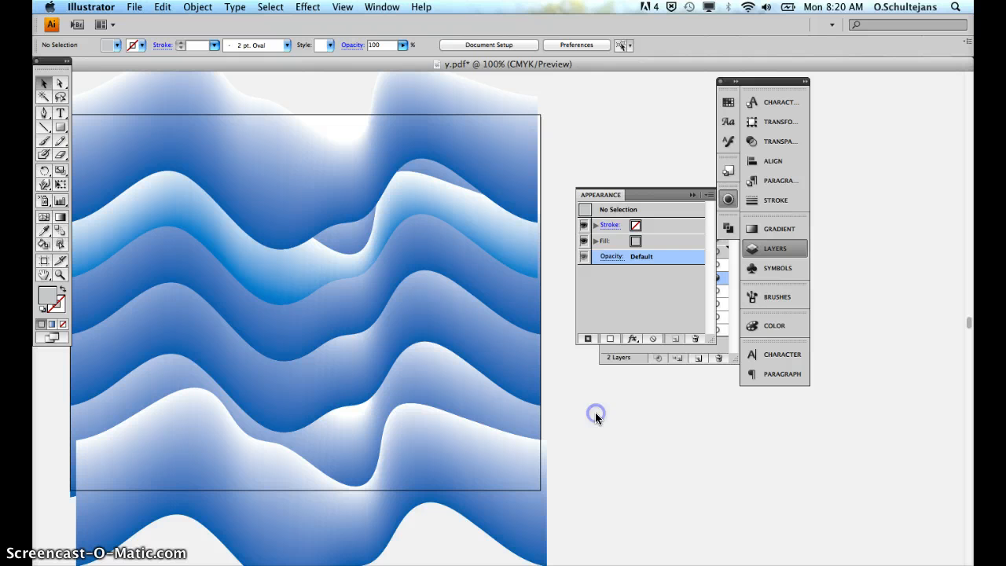
Step: Set the blending mode of the wave centred at about Y 3.42 in to Overlay and deselect it
click(495, 365)
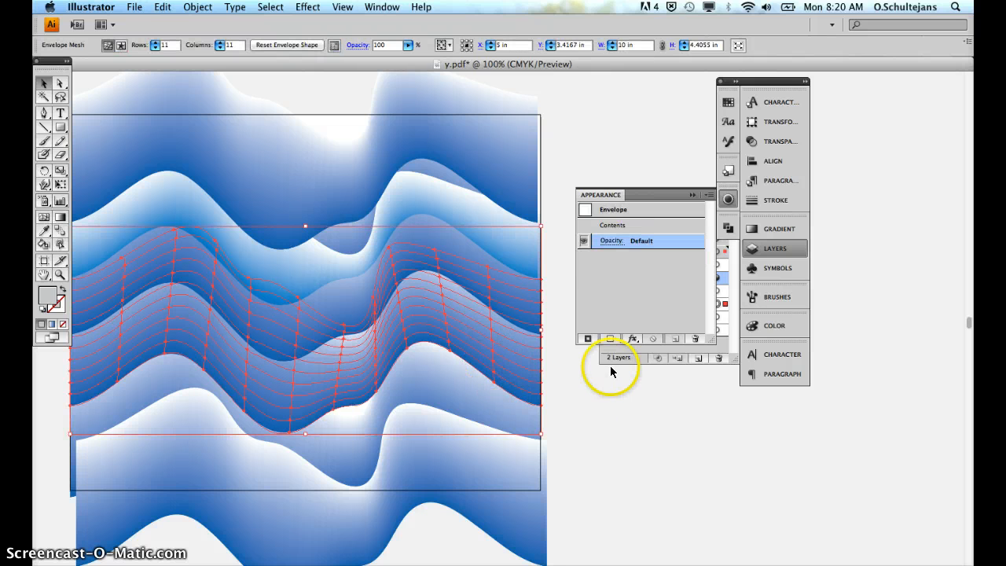
click(611, 239)
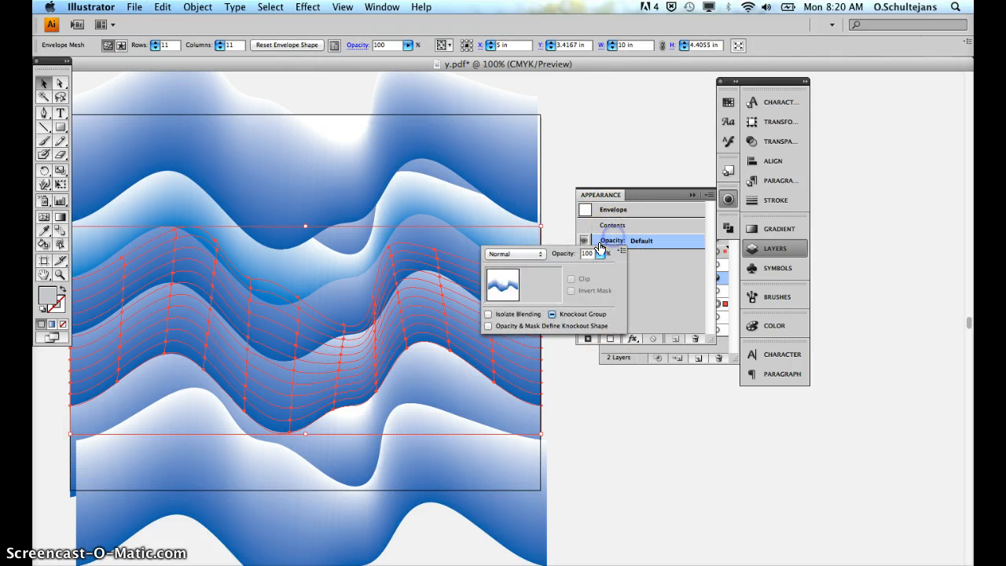
click(535, 256)
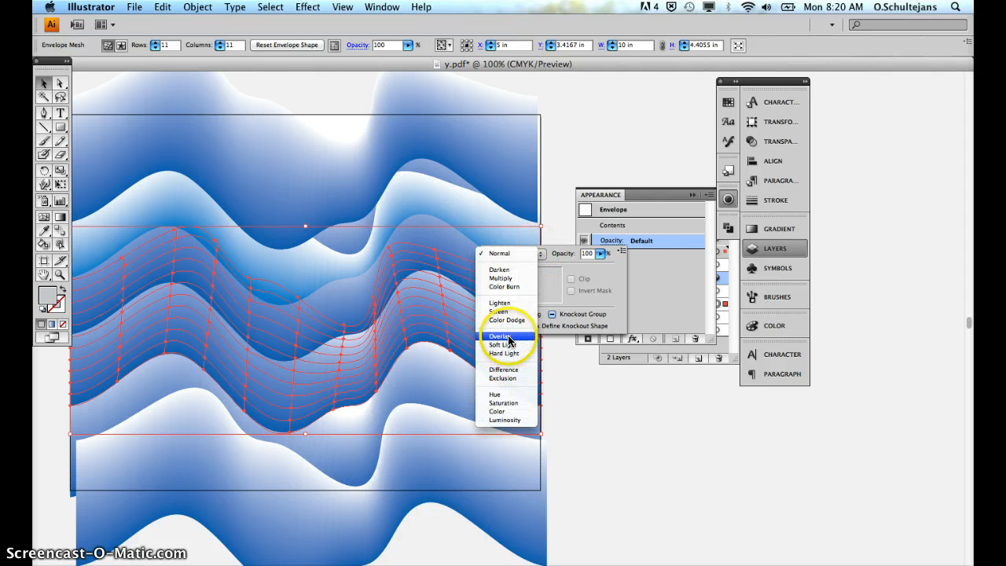
click(507, 337)
click(576, 418)
click(635, 459)
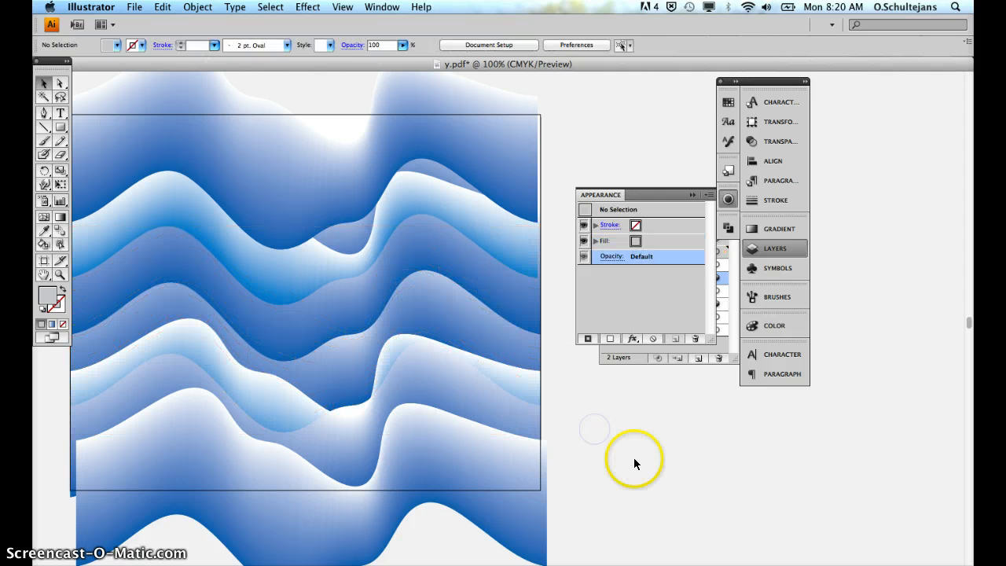
scroll(635, 441, left, 2)
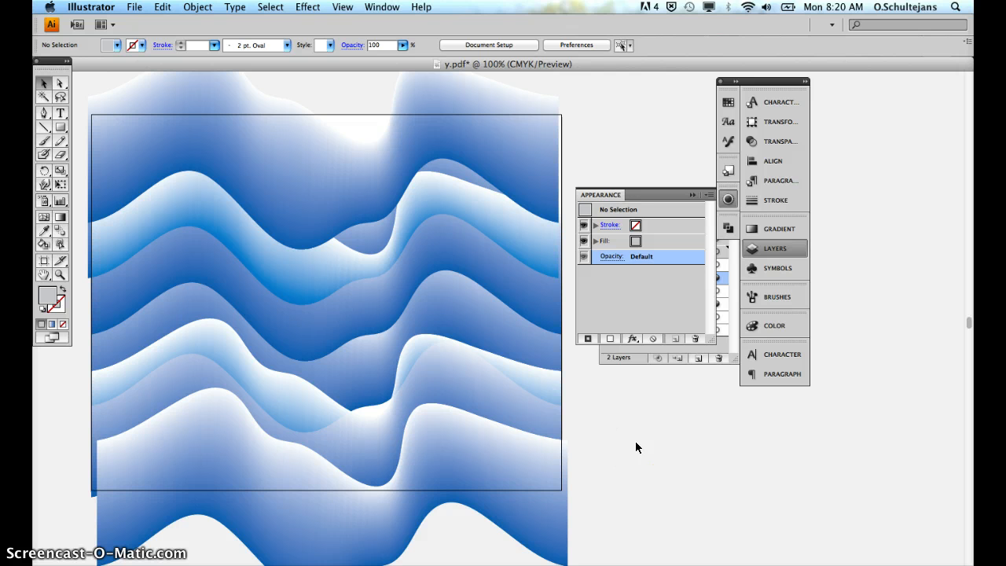
click(444, 296)
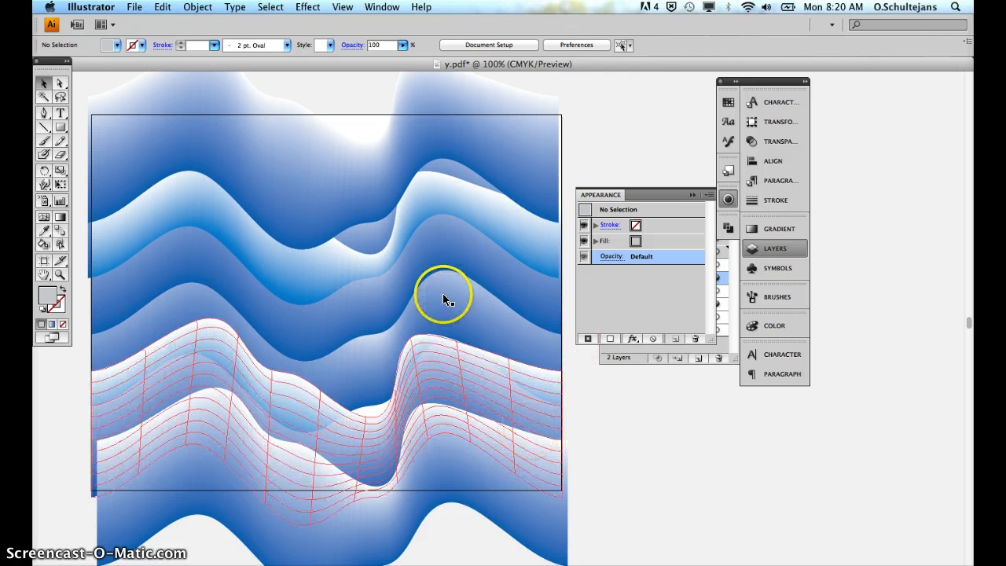
click(483, 341)
click(624, 155)
click(447, 338)
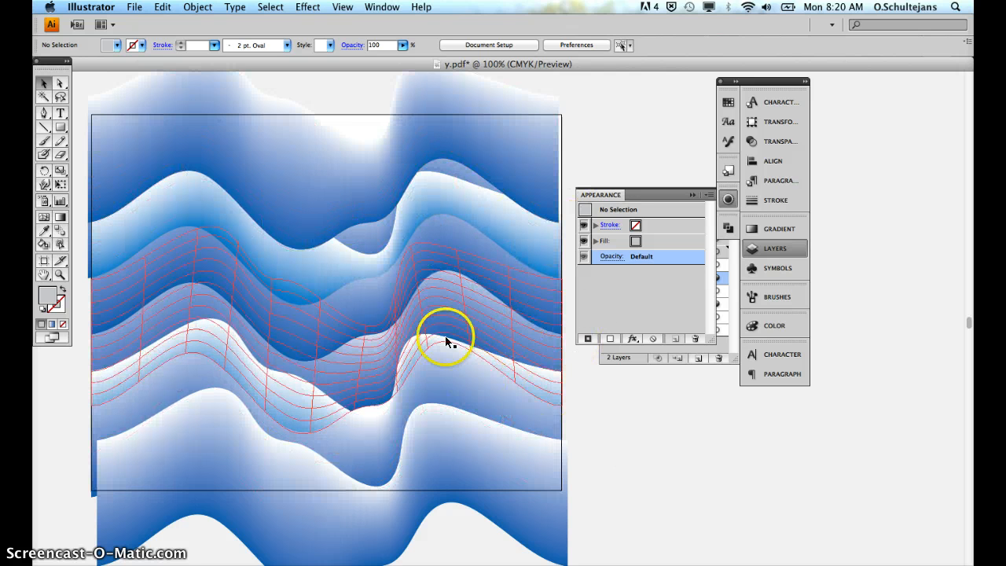
click(534, 324)
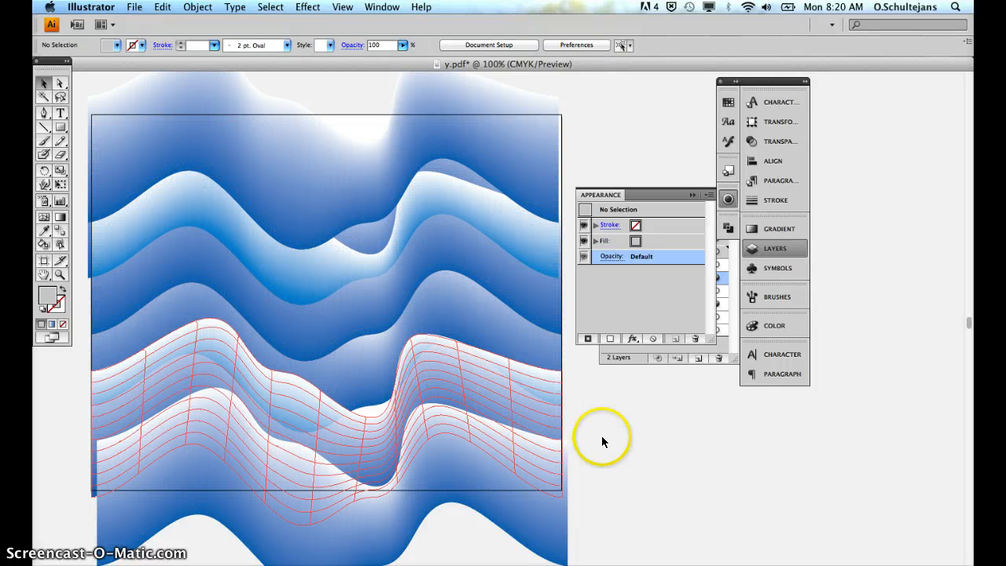
click(635, 442)
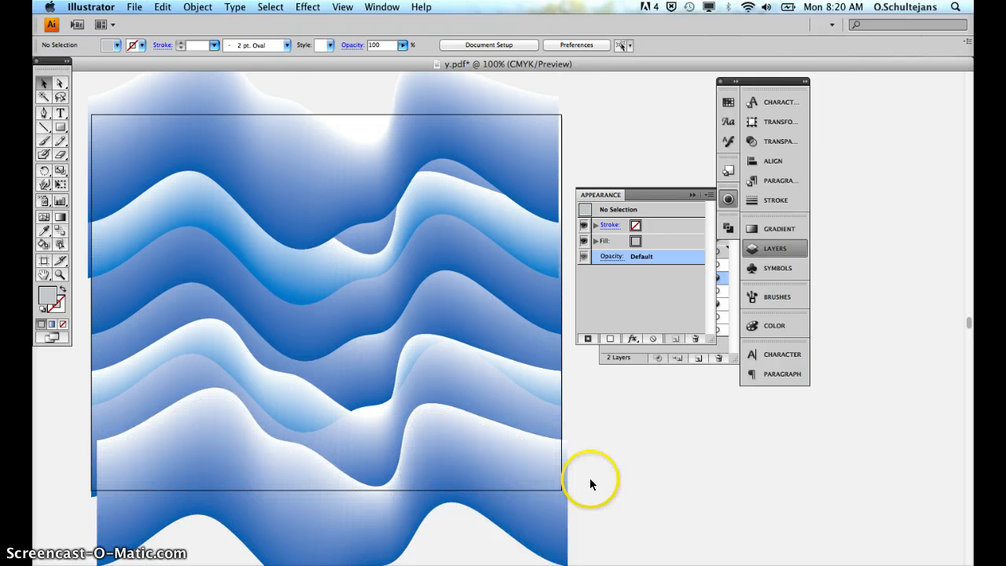
Step: Select all the stacked wave envelopes and delete them, leaving the artboard empty
drag(590, 478, 469, 304)
drag(358, 110, 353, 108)
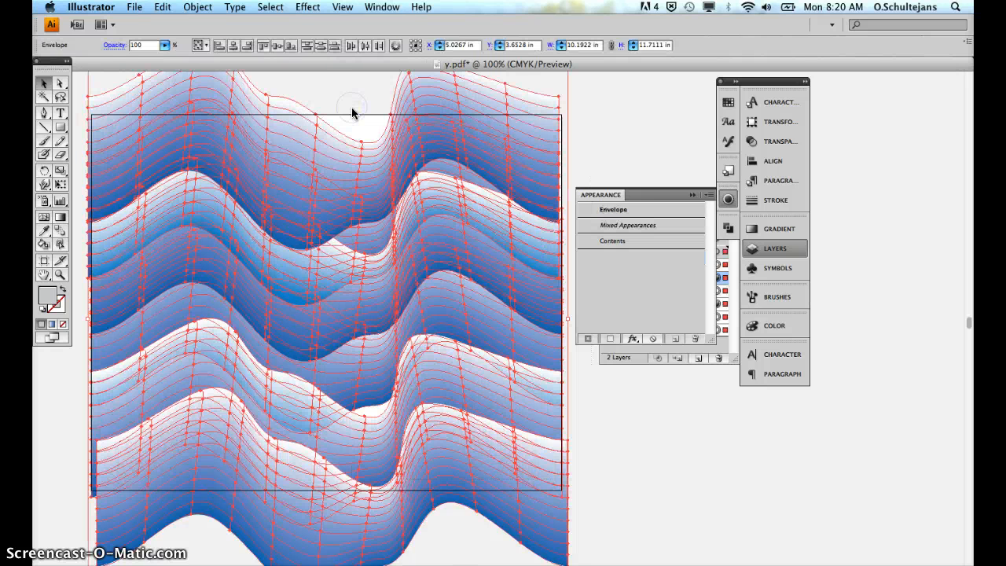
key(Delete)
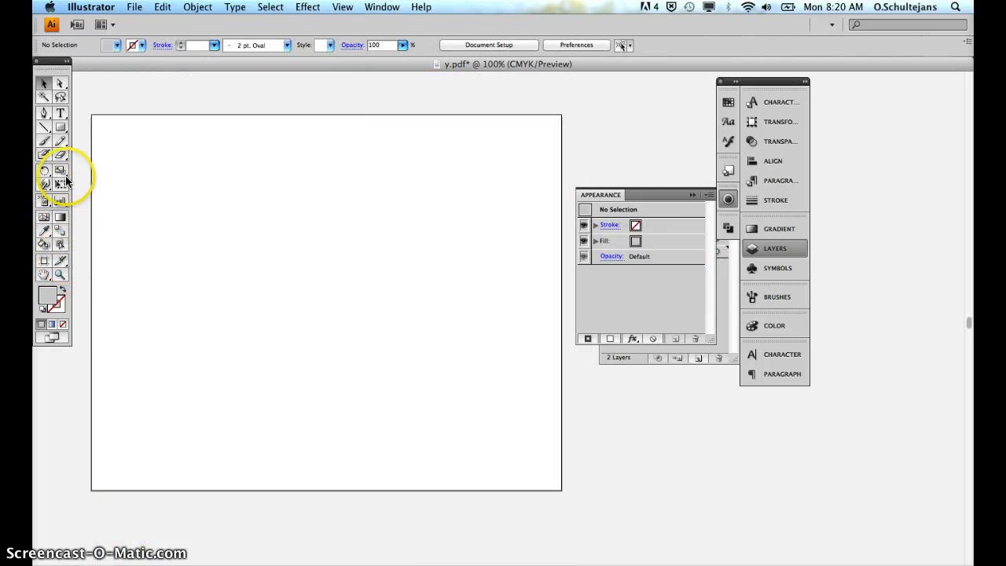
Step: Draw a 10 by 7 in rectangle with the white-to-blue linear gradient from the artboard's top and shorten it from above to about 3.08 in
click(60, 128)
drag(92, 115, 561, 442)
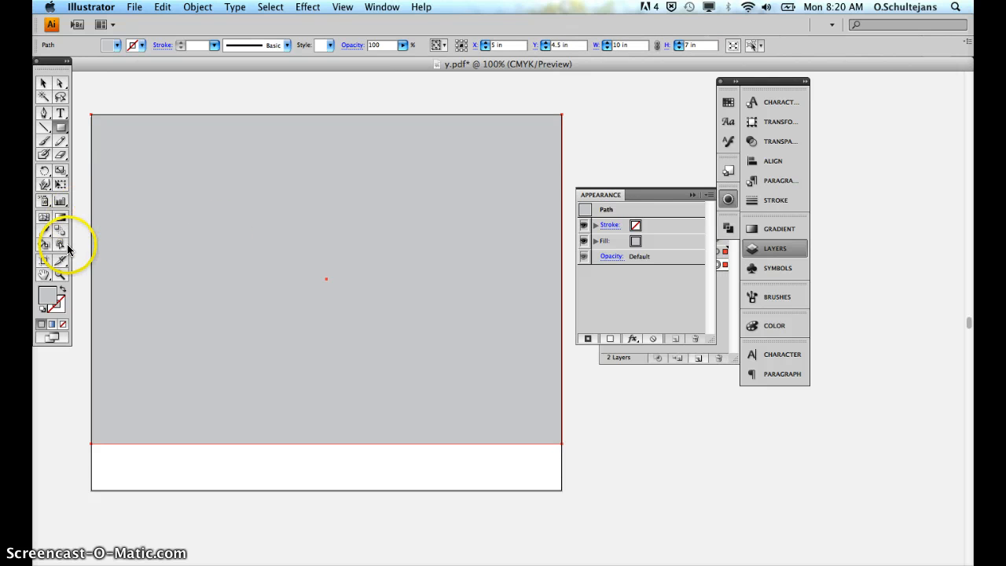
click(52, 324)
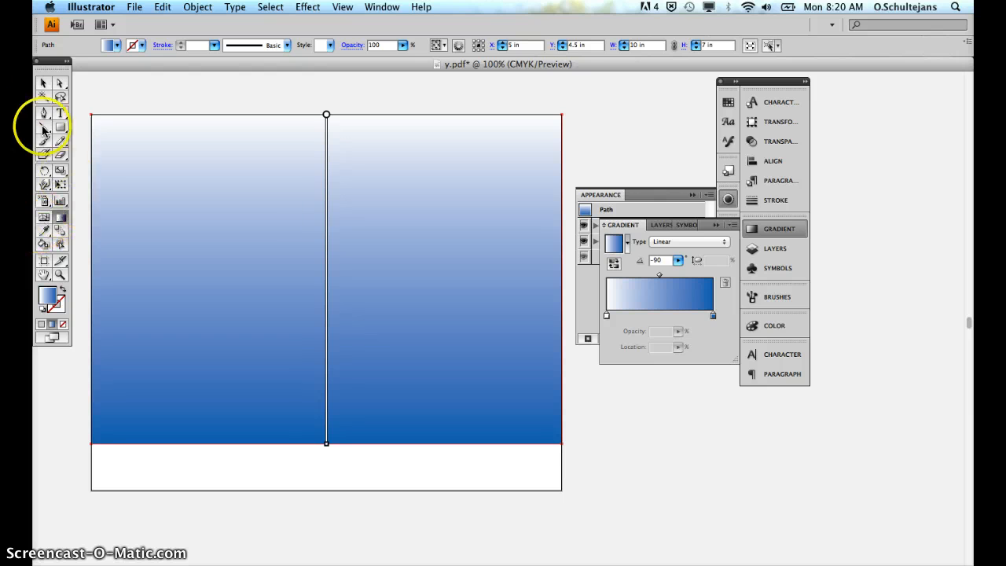
click(44, 83)
drag(327, 115, 326, 299)
Step: Add nine mesh points spread irregularly across the gradient rectangle with the Mesh tool
click(45, 219)
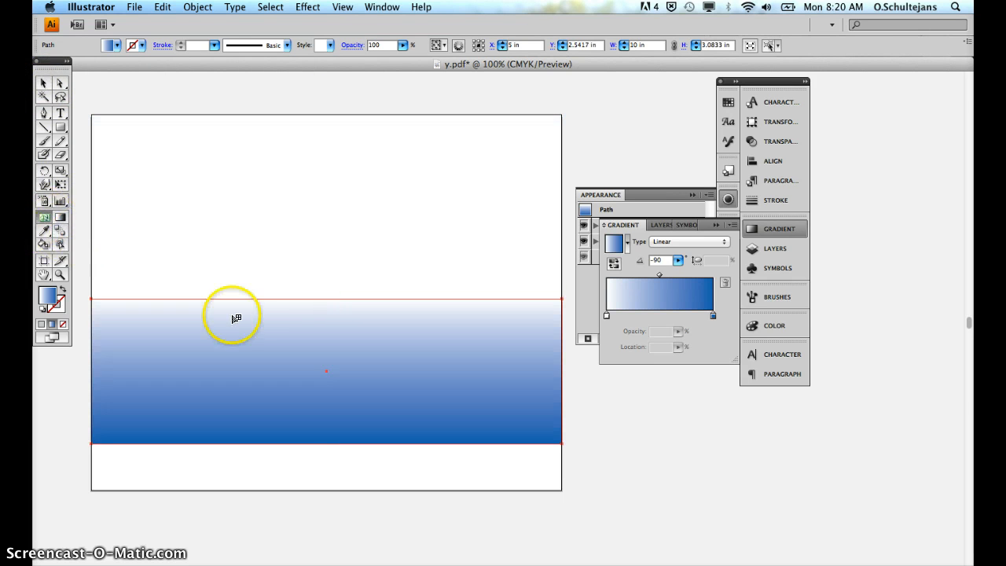
click(226, 298)
click(290, 337)
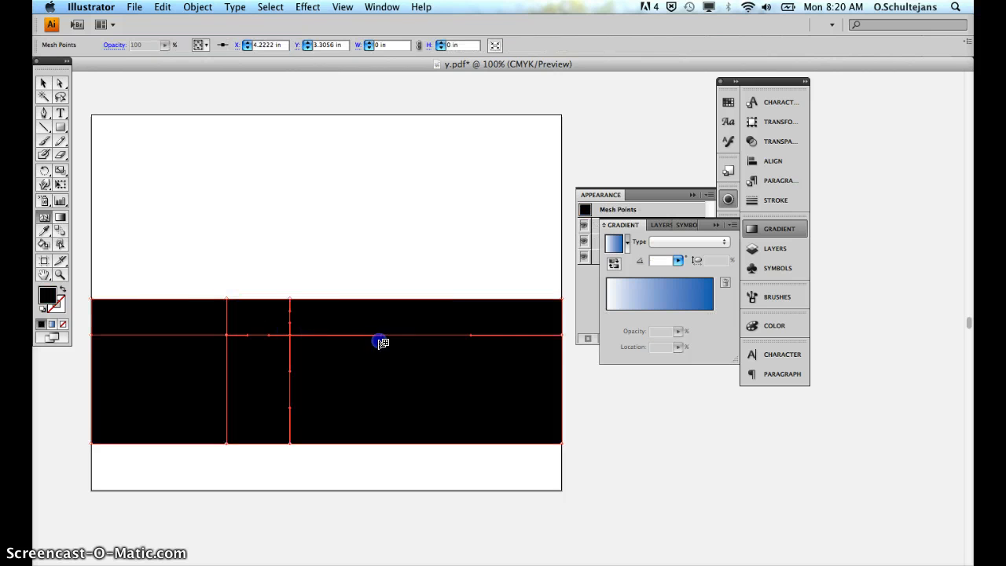
click(380, 339)
click(407, 384)
click(505, 377)
click(472, 350)
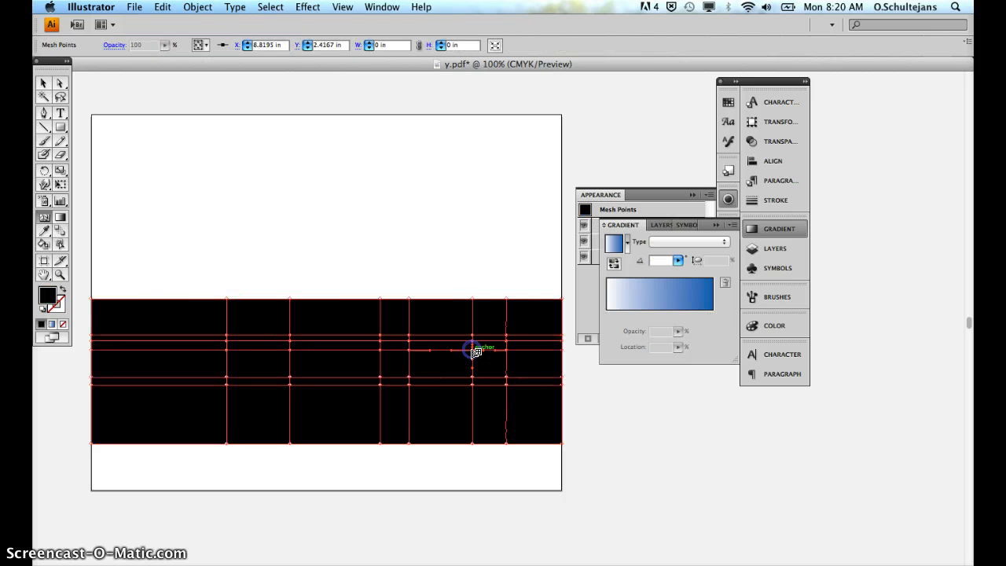
click(191, 397)
click(139, 324)
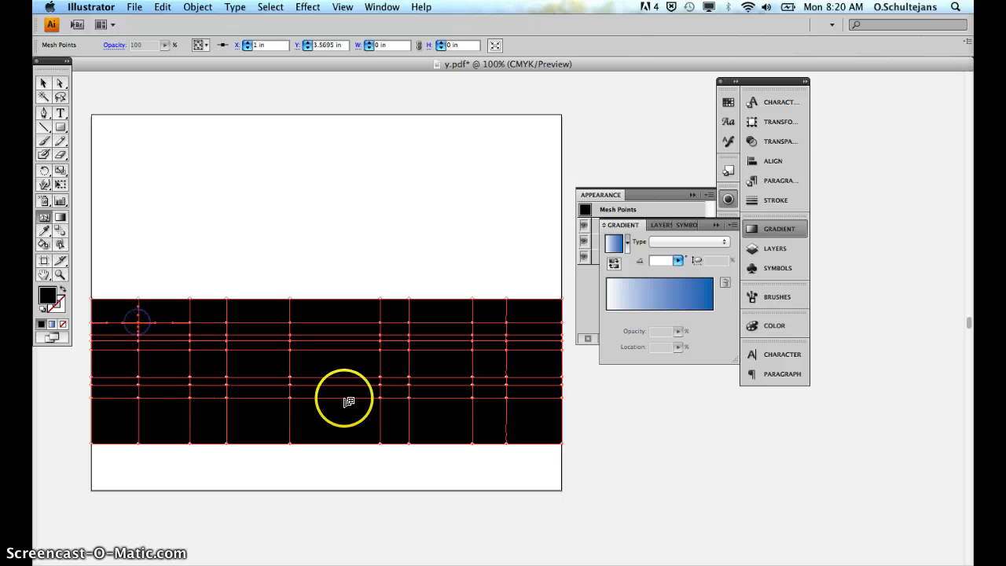
click(337, 421)
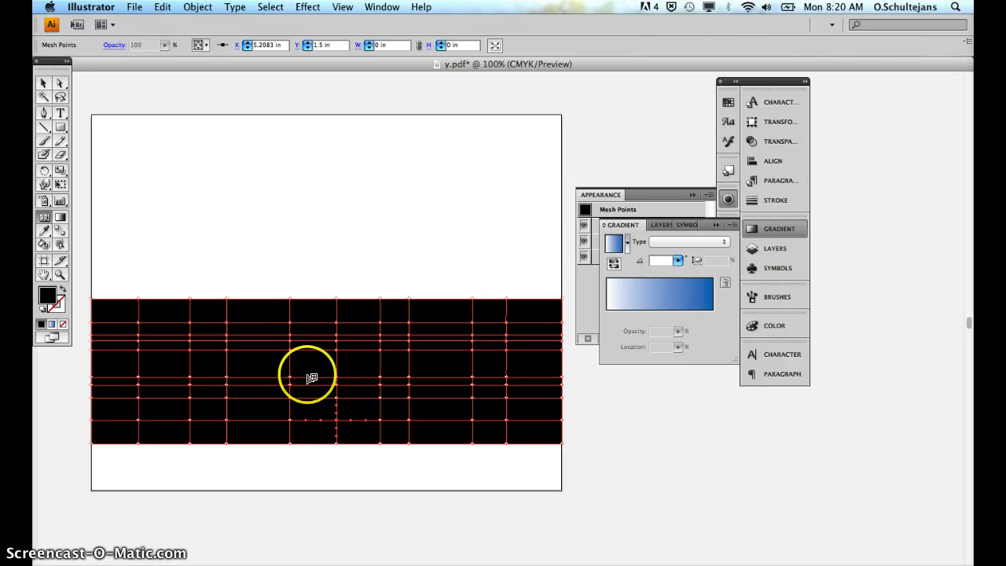
Step: Select all points of the mesh rectangle and fill them with the bright blue swatch
click(63, 82)
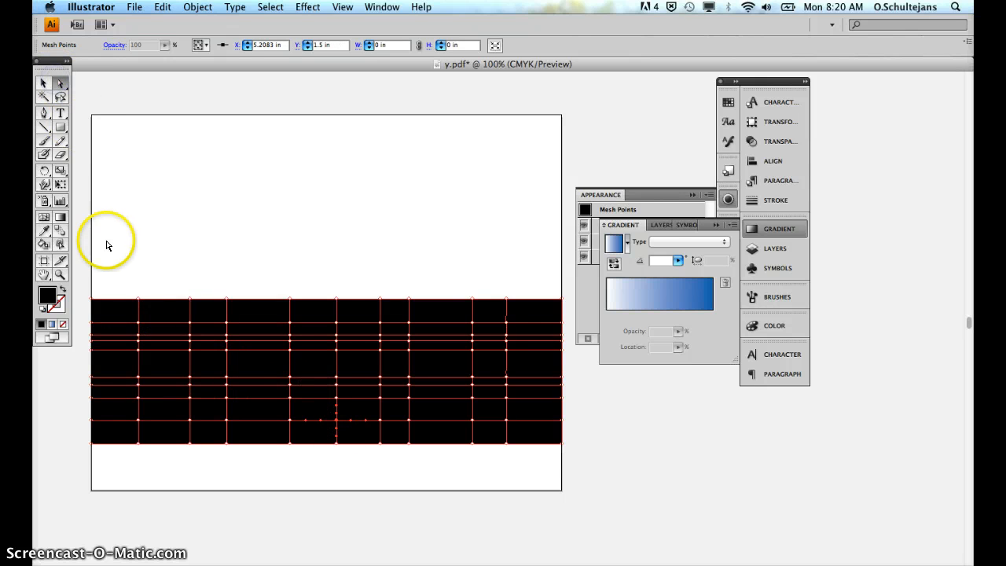
drag(80, 238, 602, 478)
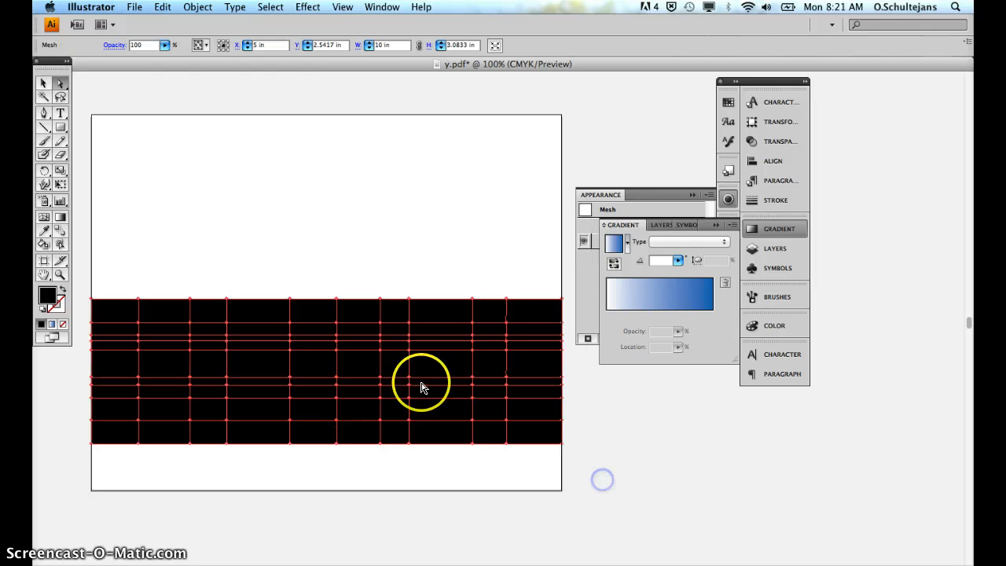
click(728, 103)
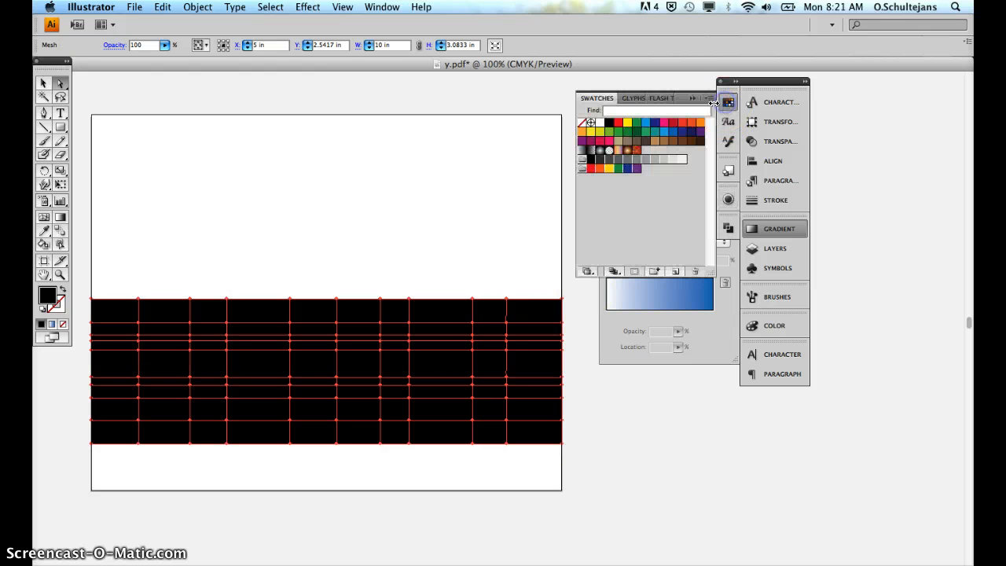
click(644, 123)
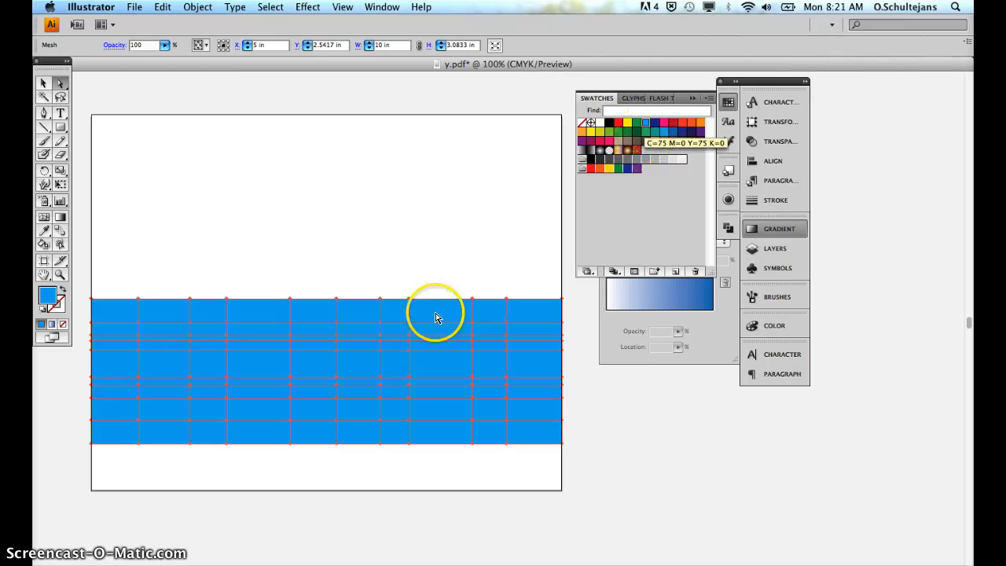
Step: Select the full column of mesh points right of the rectangle's centre and color it light gray
click(411, 265)
click(430, 363)
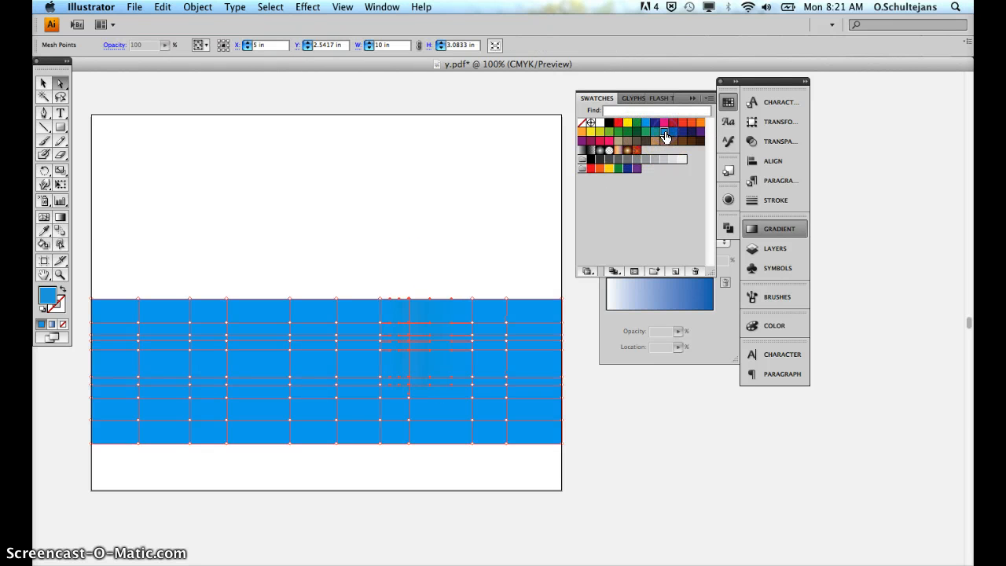
click(656, 158)
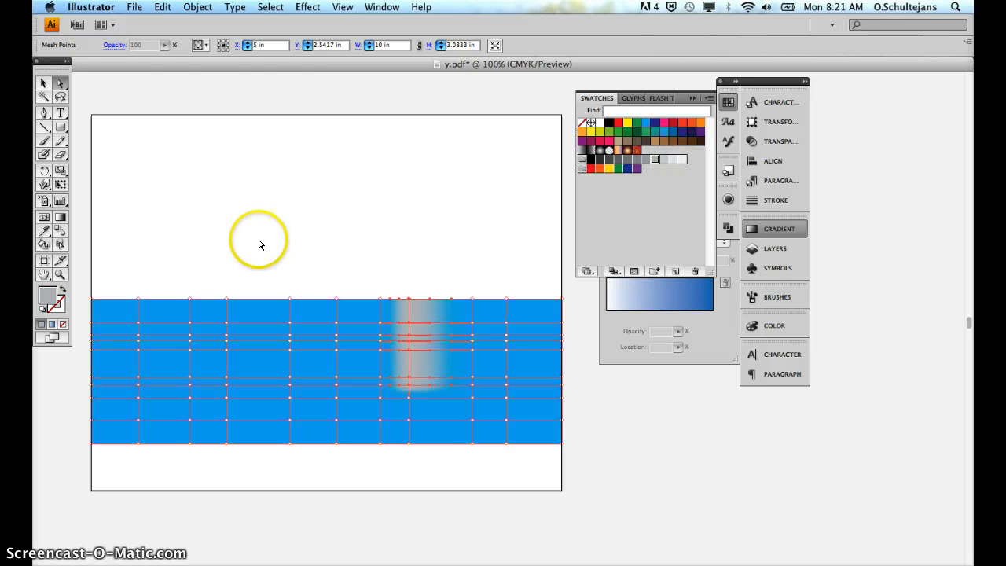
click(417, 340)
click(423, 479)
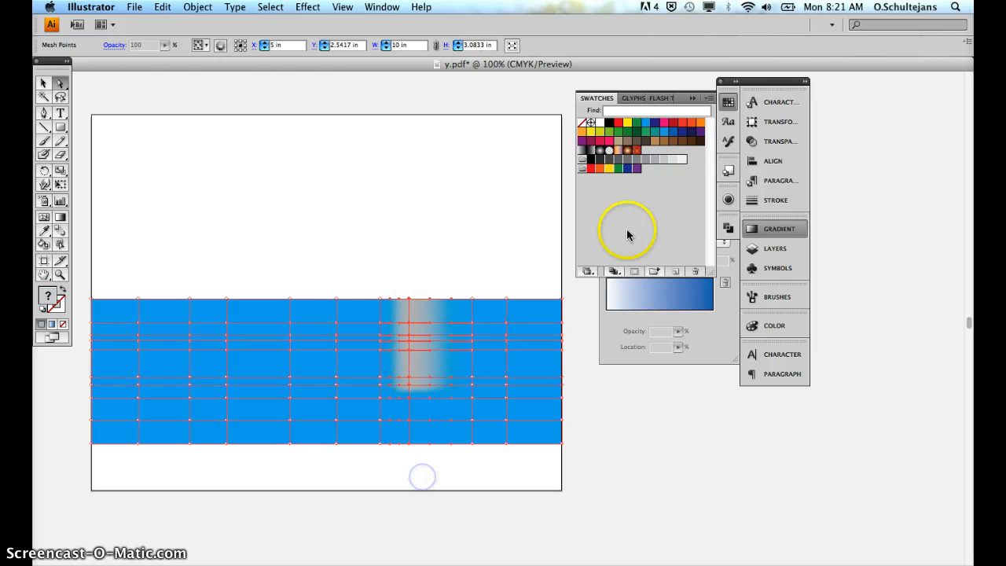
click(662, 163)
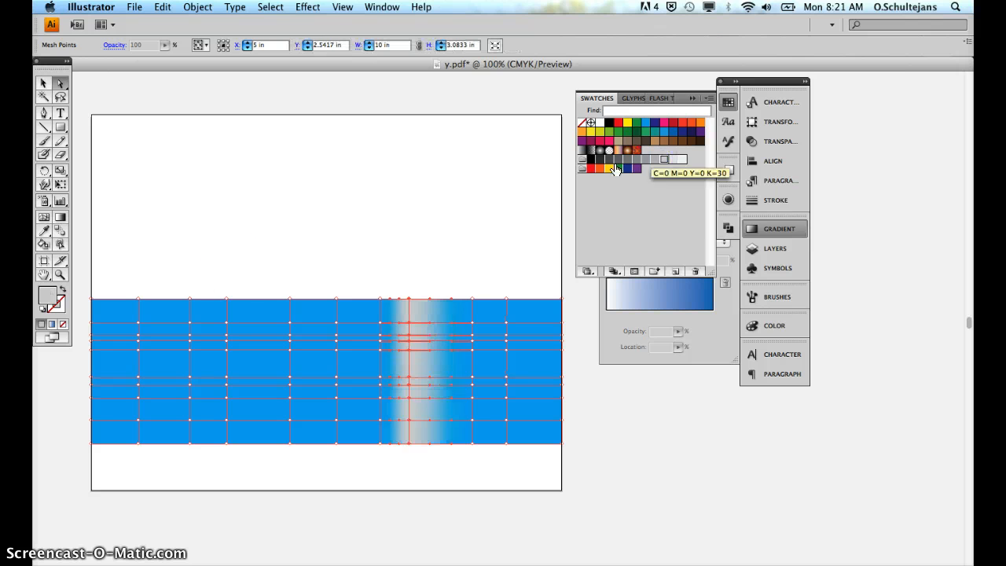
Step: Color the mesh column at about X 4.22 in green, the one at X 1 in near-white, and the right edge dark blue
click(290, 440)
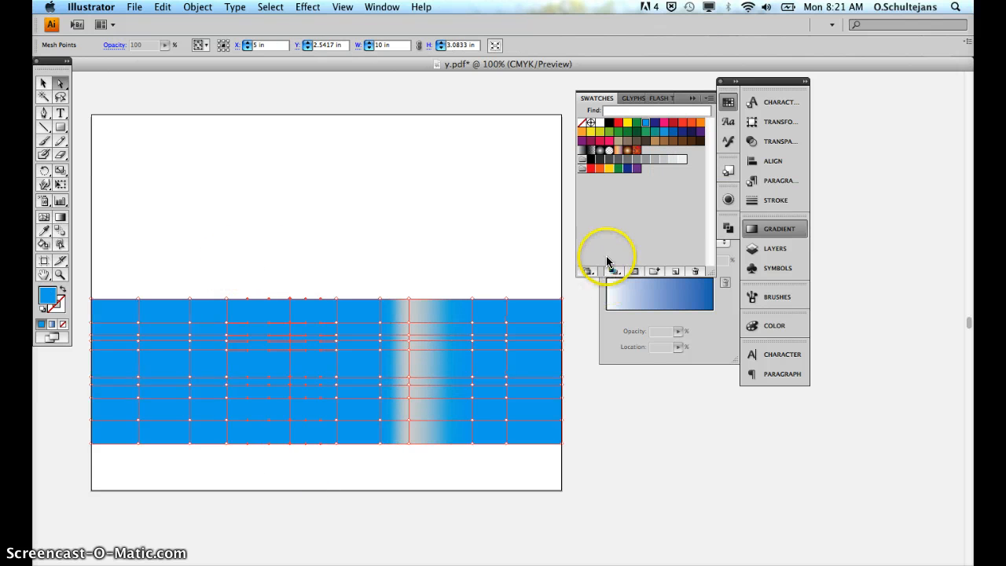
click(618, 132)
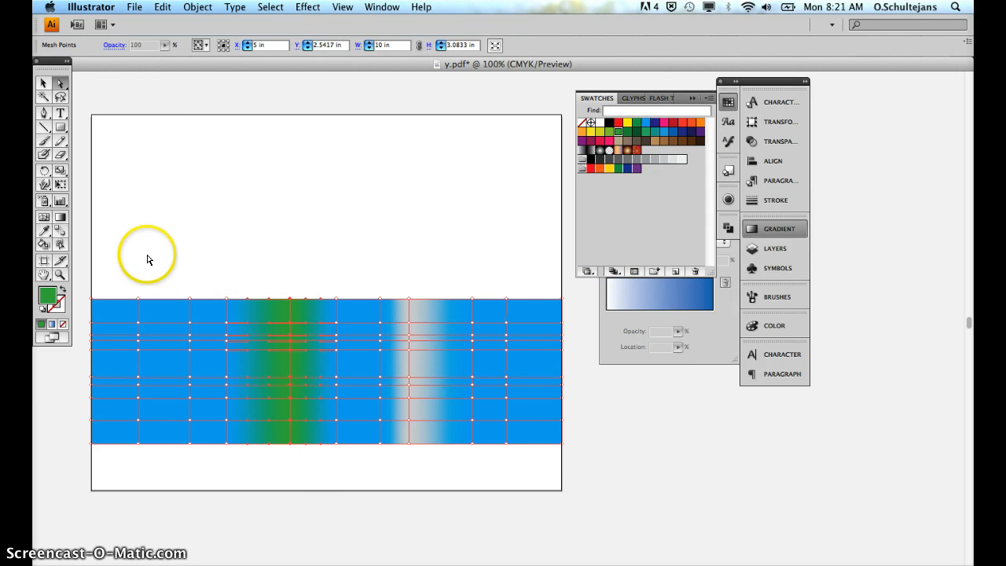
drag(130, 254, 151, 383)
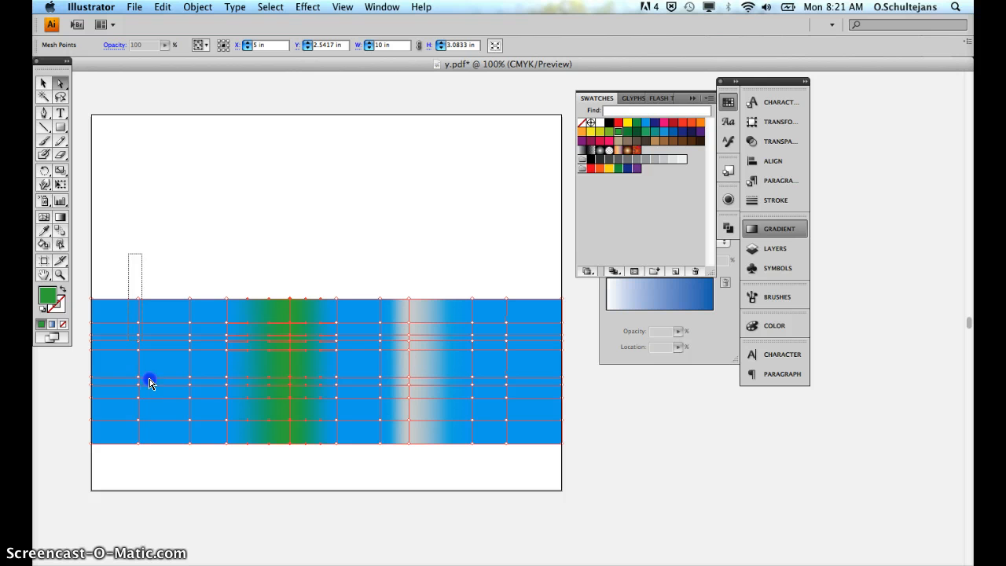
click(681, 161)
click(590, 488)
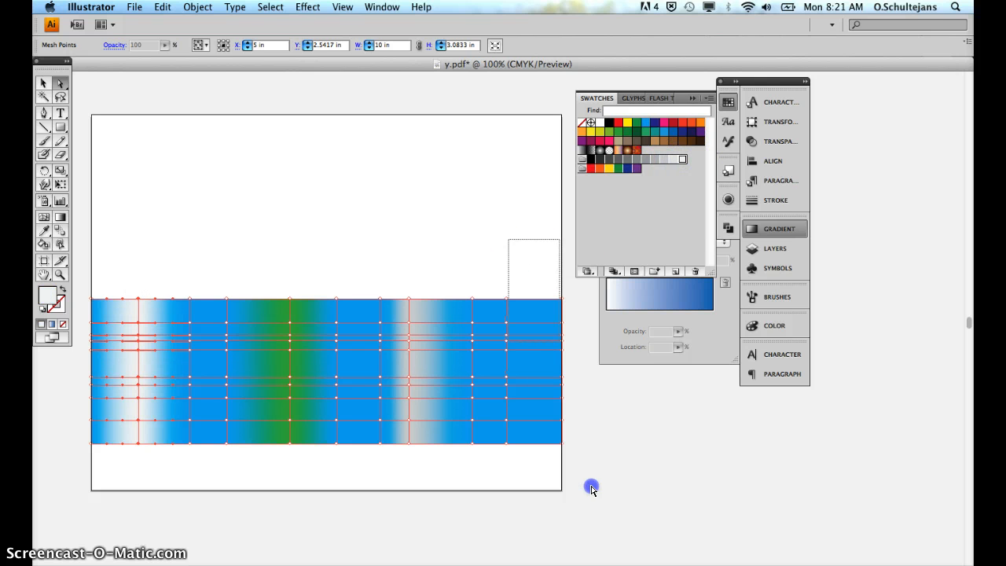
click(654, 126)
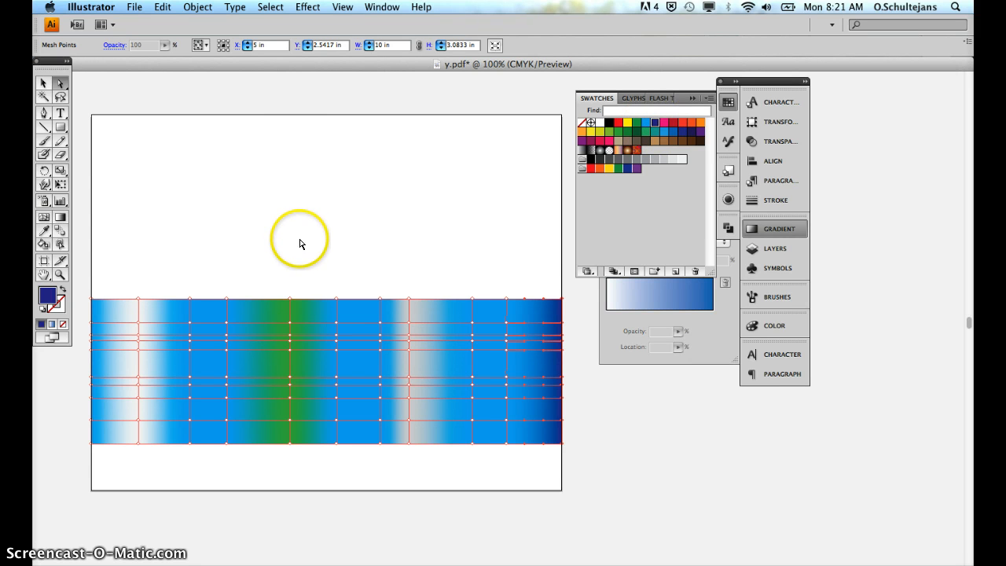
Step: Shift individual mesh points of the green column alternately right and left to bend it into a zigzag
click(288, 323)
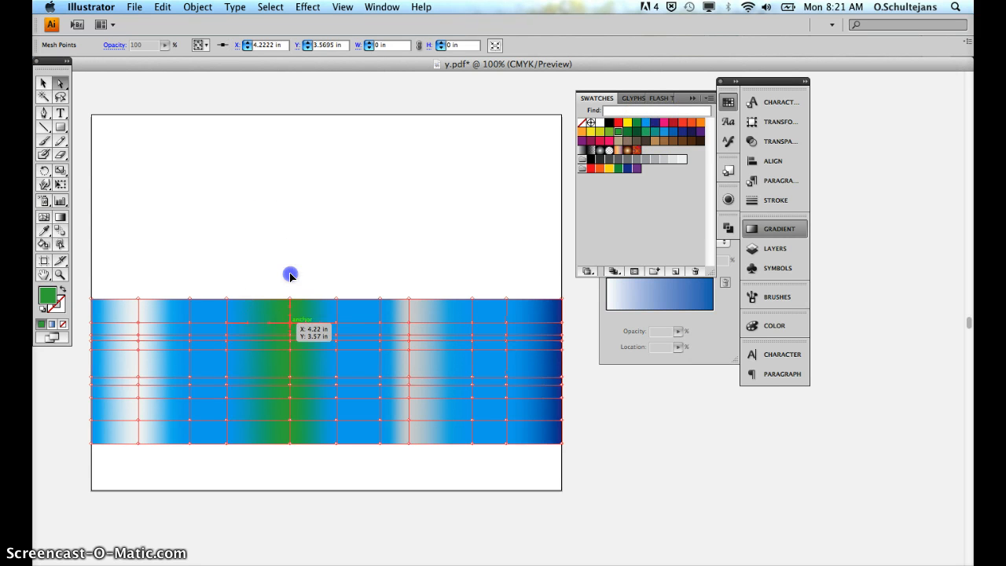
drag(290, 275, 266, 391)
scroll(277, 401, up, 1)
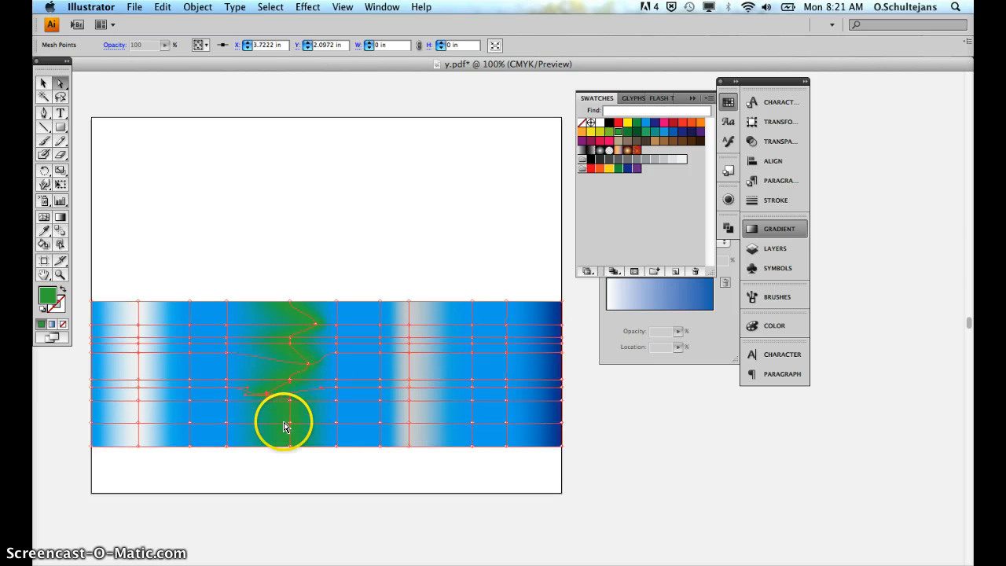
drag(290, 425, 315, 427)
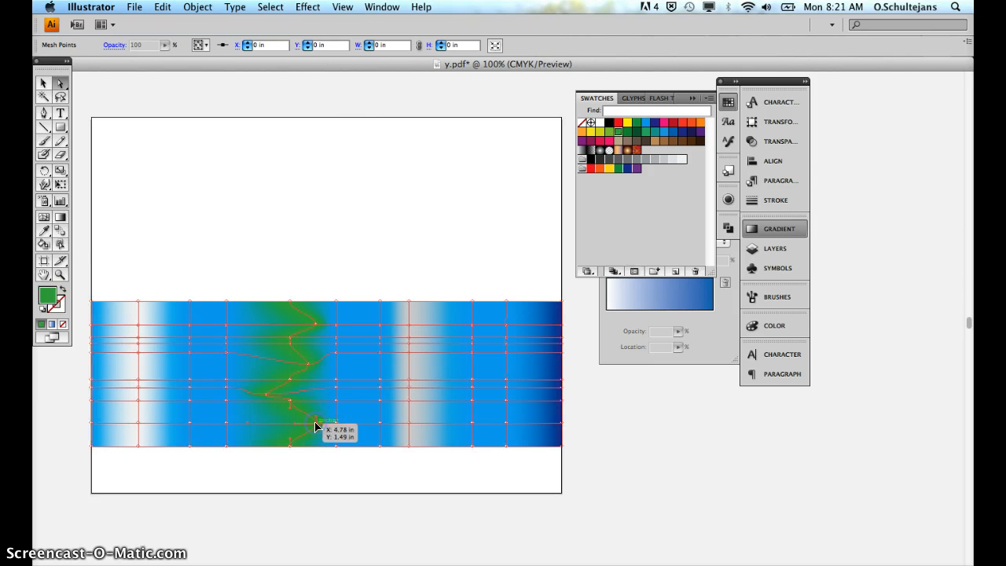
Step: Select the full light gray mesh column and move it down about 0.9 in to form a valley in the band
drag(406, 288, 427, 448)
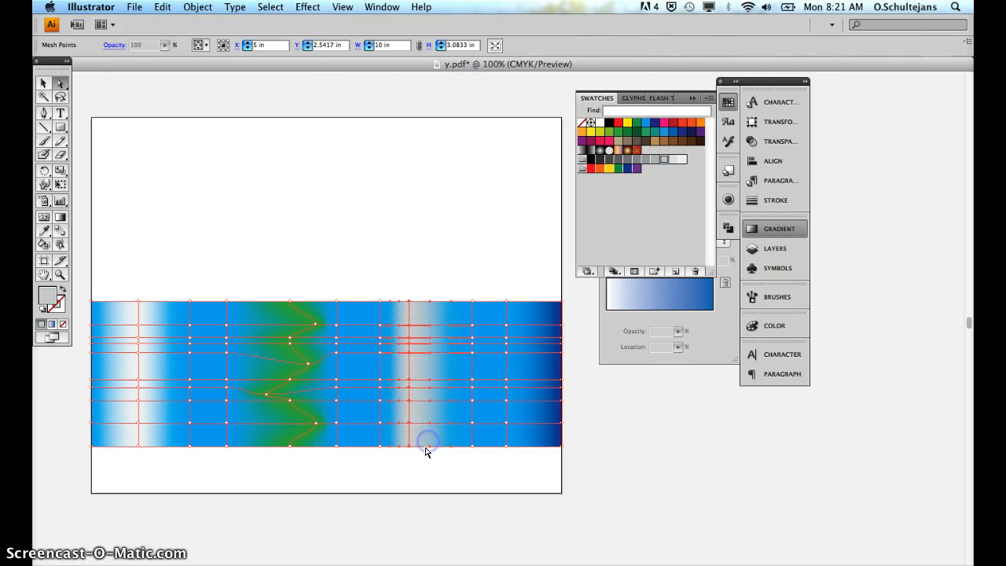
mouse_move(404, 382)
mouse_down()
mouse_move(451, 377)
mouse_move(386, 387)
mouse_up()
drag(400, 415, 405, 427)
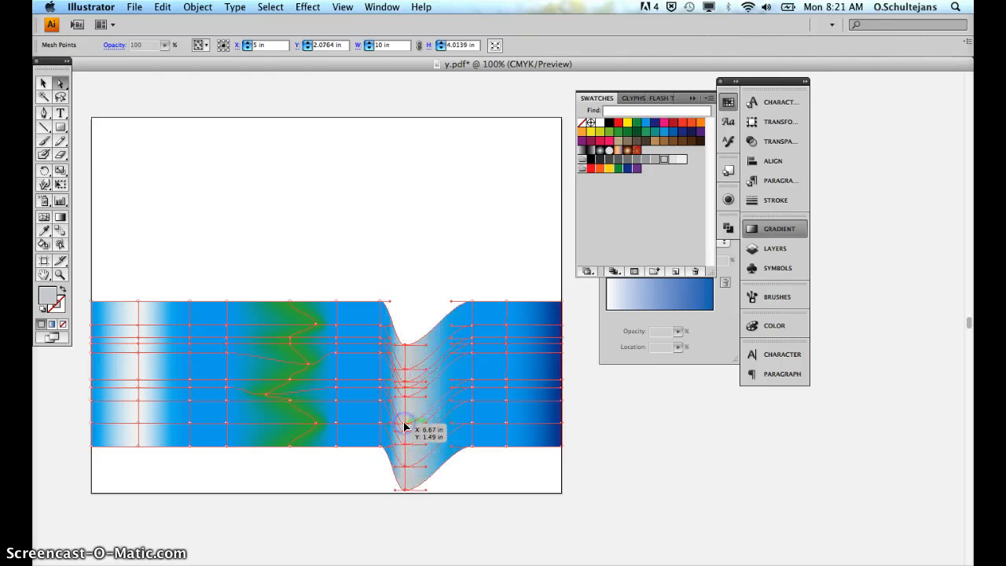
right_click(406, 416)
click(414, 313)
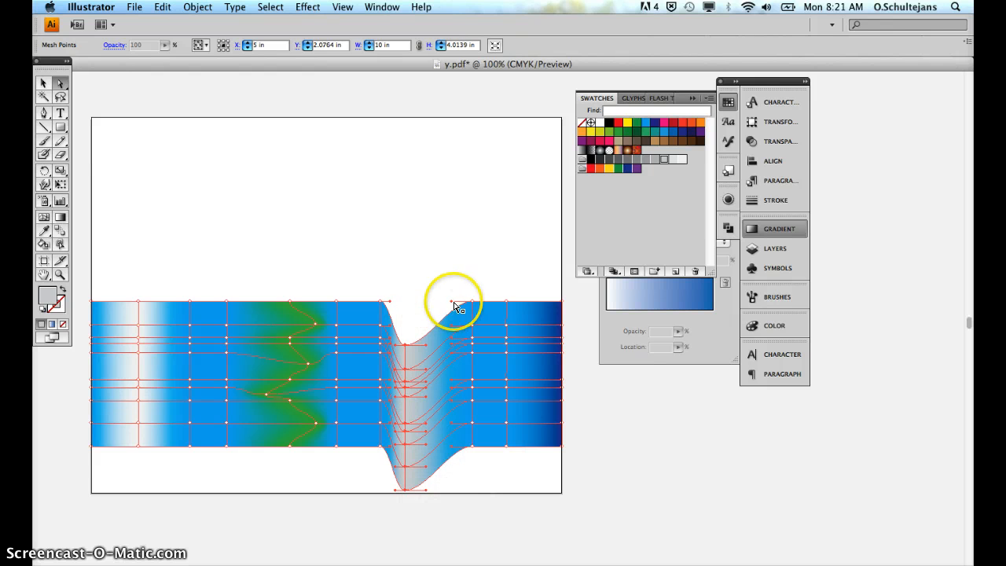
Step: Raise the blue mesh column just right of the gray one and the dark blue edge column to form two crests
right_click(494, 398)
drag(467, 411, 486, 344)
drag(508, 274, 596, 481)
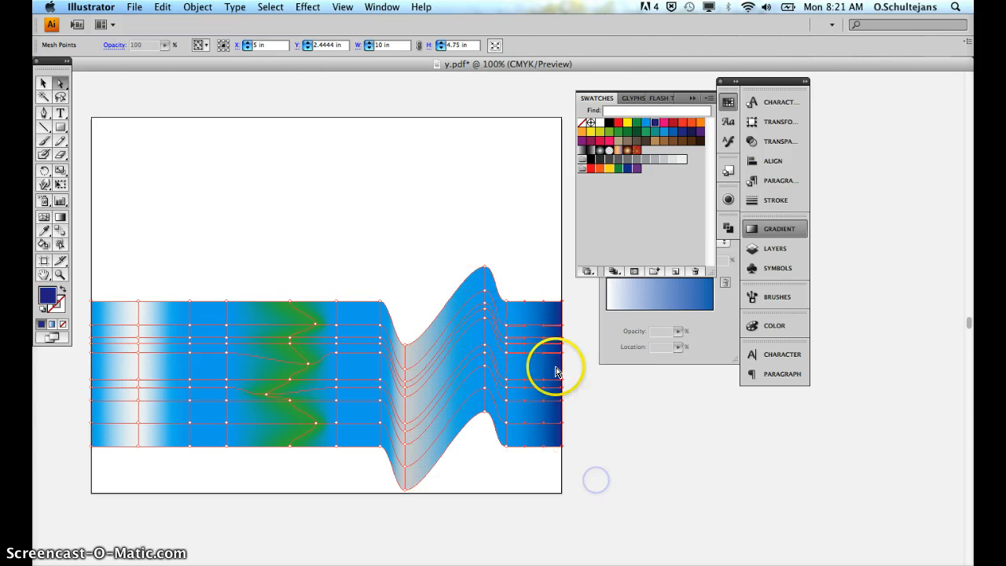
drag(561, 333, 555, 281)
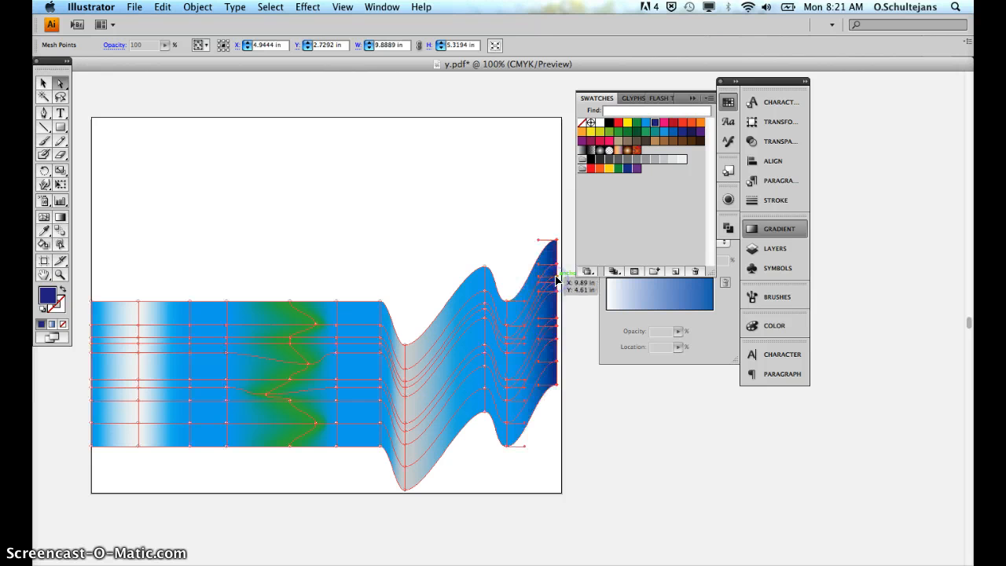
Step: Raise the blue mesh columns on both sides of the green one into rounded peaks and deselect the mesh
drag(316, 312, 330, 291)
click(240, 261)
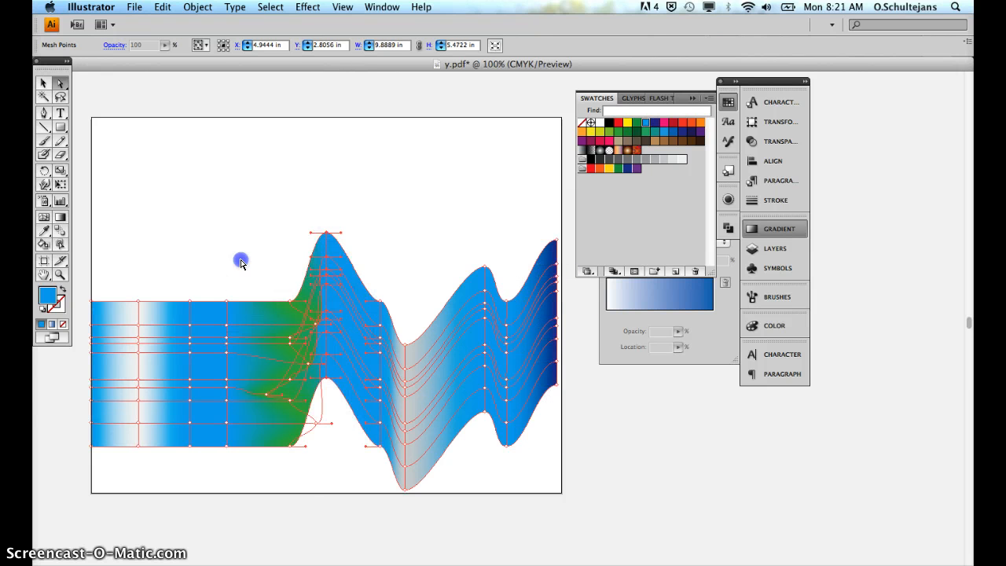
drag(228, 391, 231, 330)
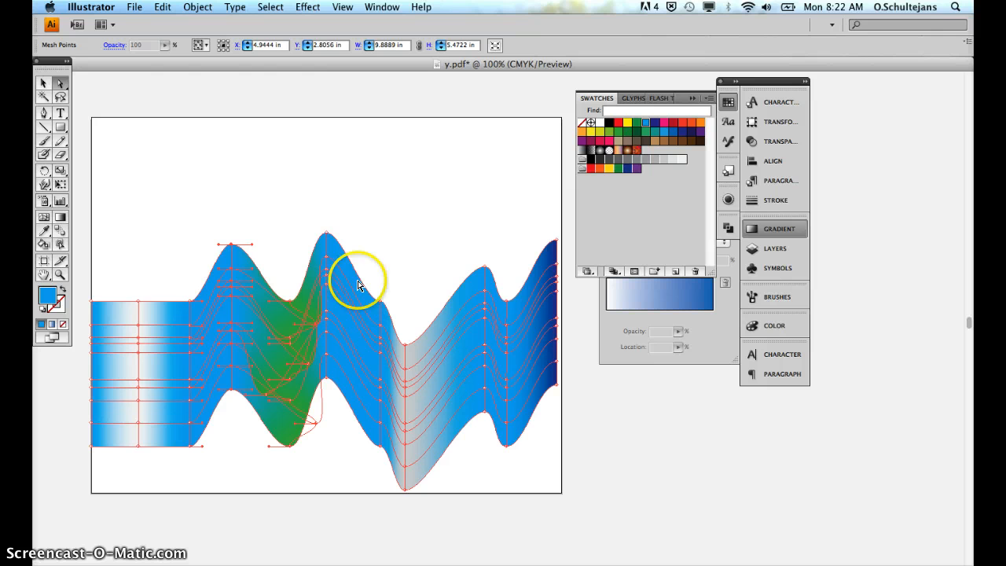
click(332, 218)
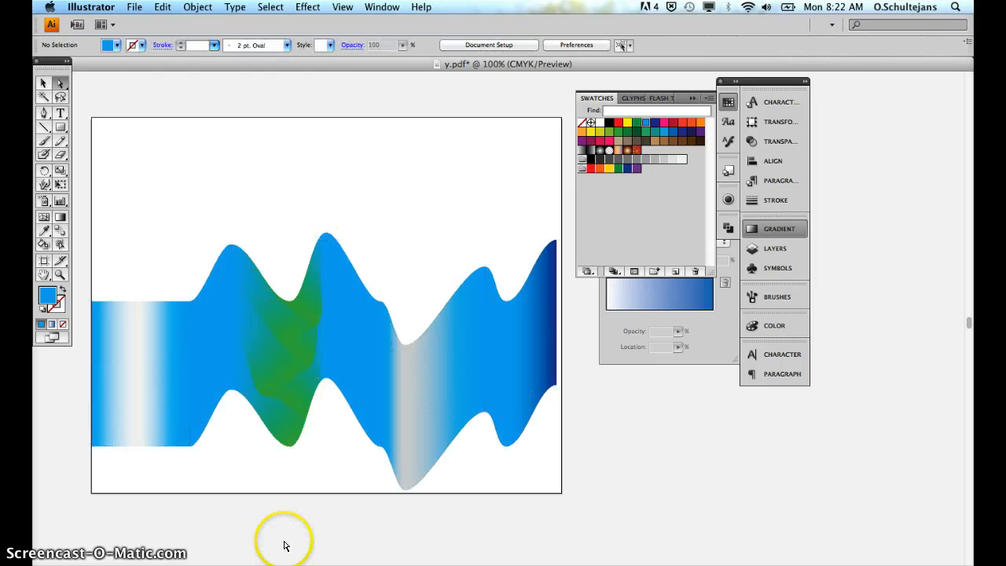